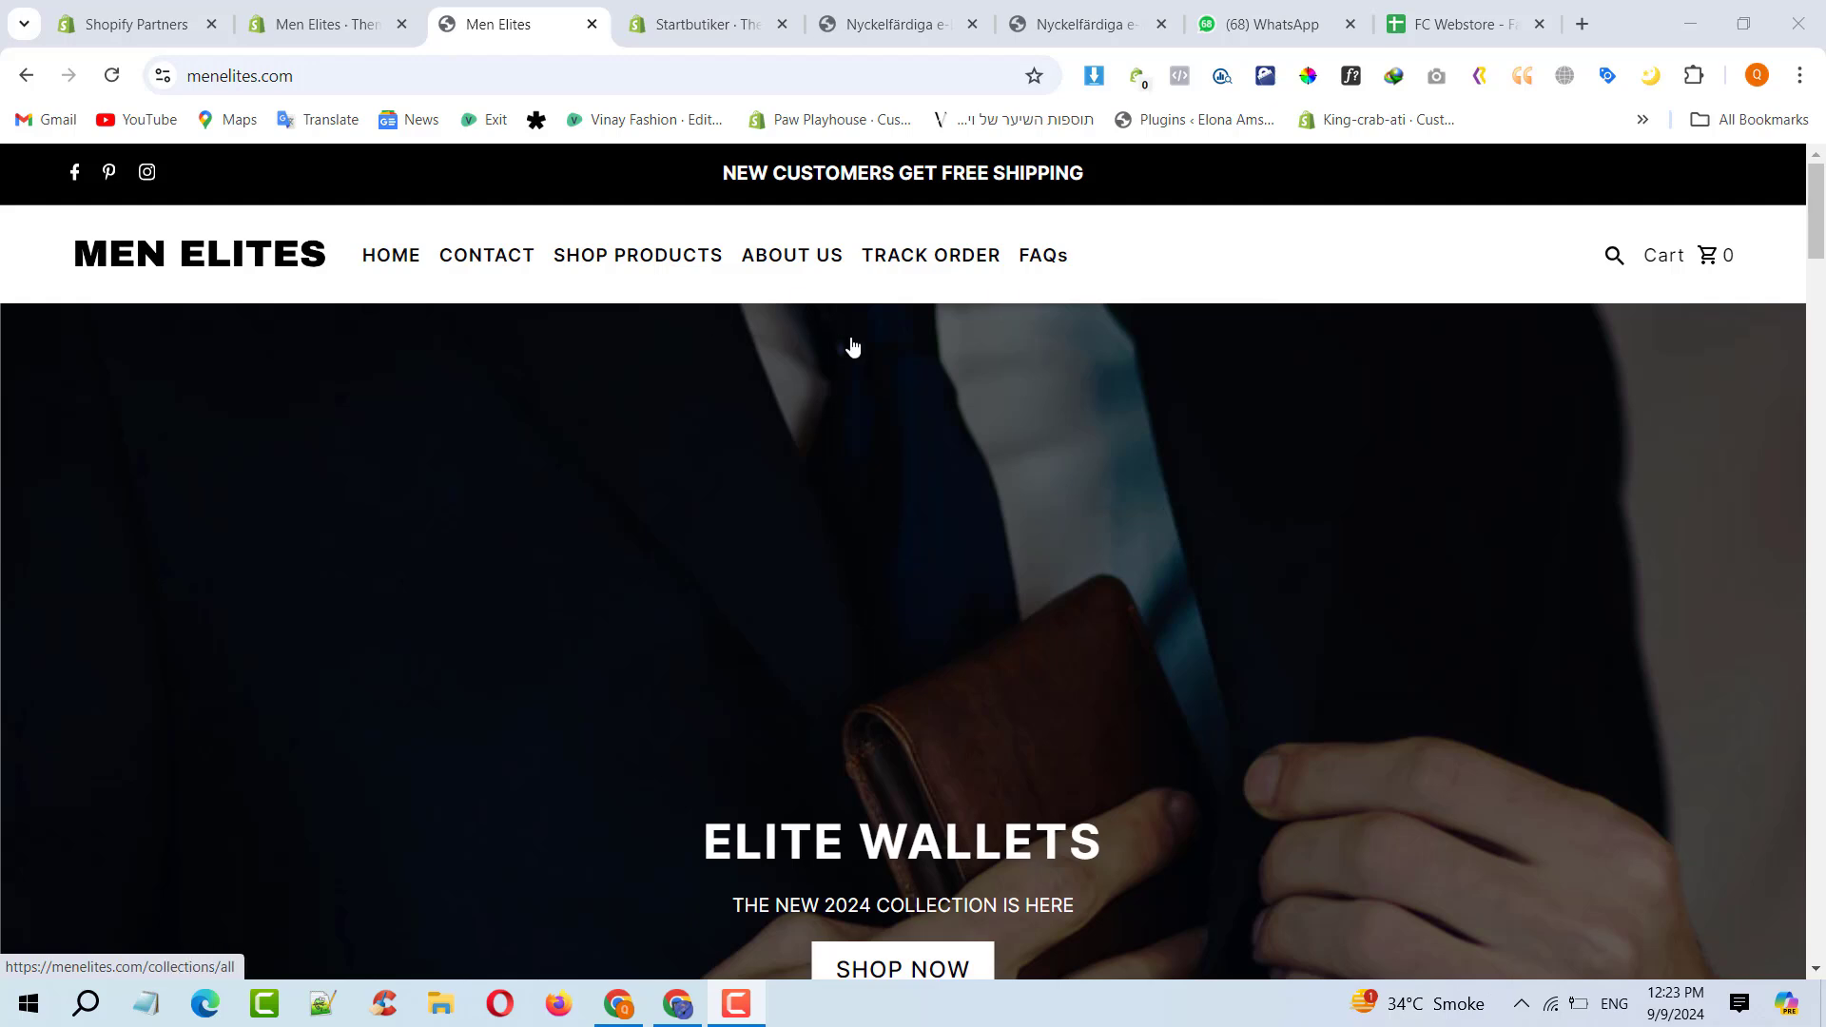
Scroll down to New Looks and open the Men Rope Bracelet product, which shows a 404 page
scroll(852, 346, "down", 6)
scroll(853, 346, "down", 7)
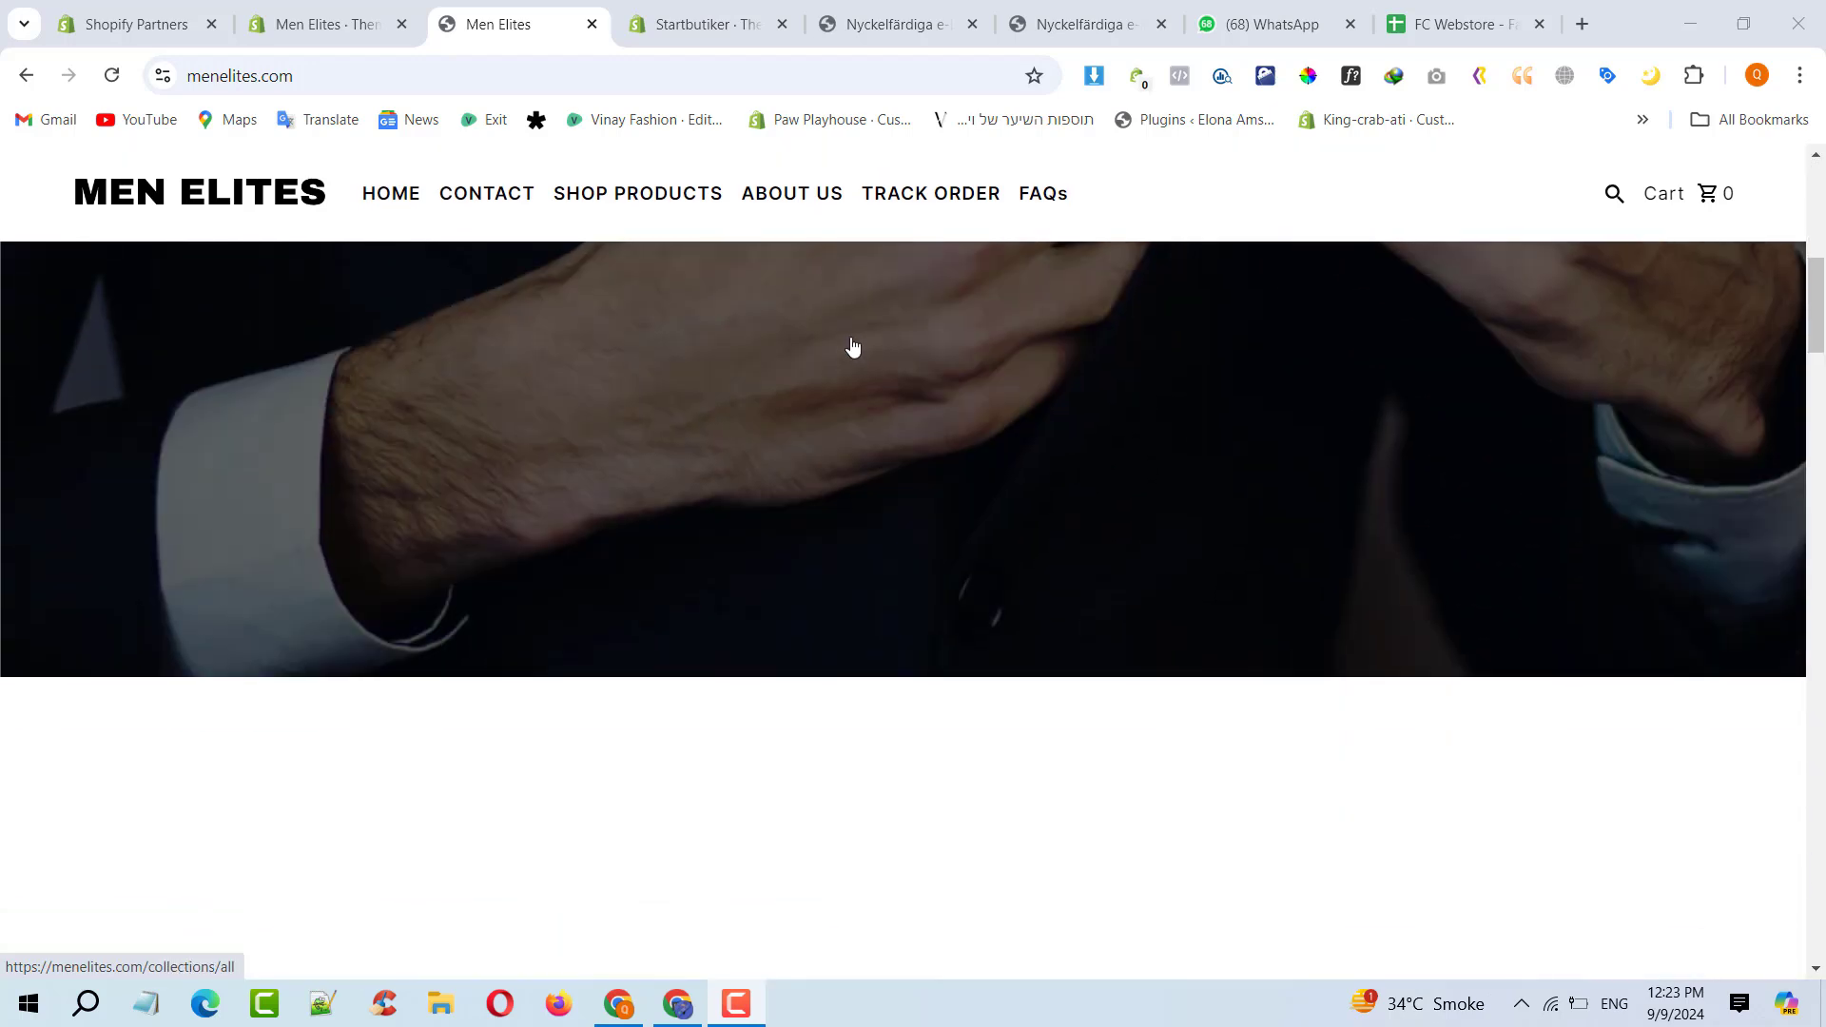
scroll(852, 346, "down", 10)
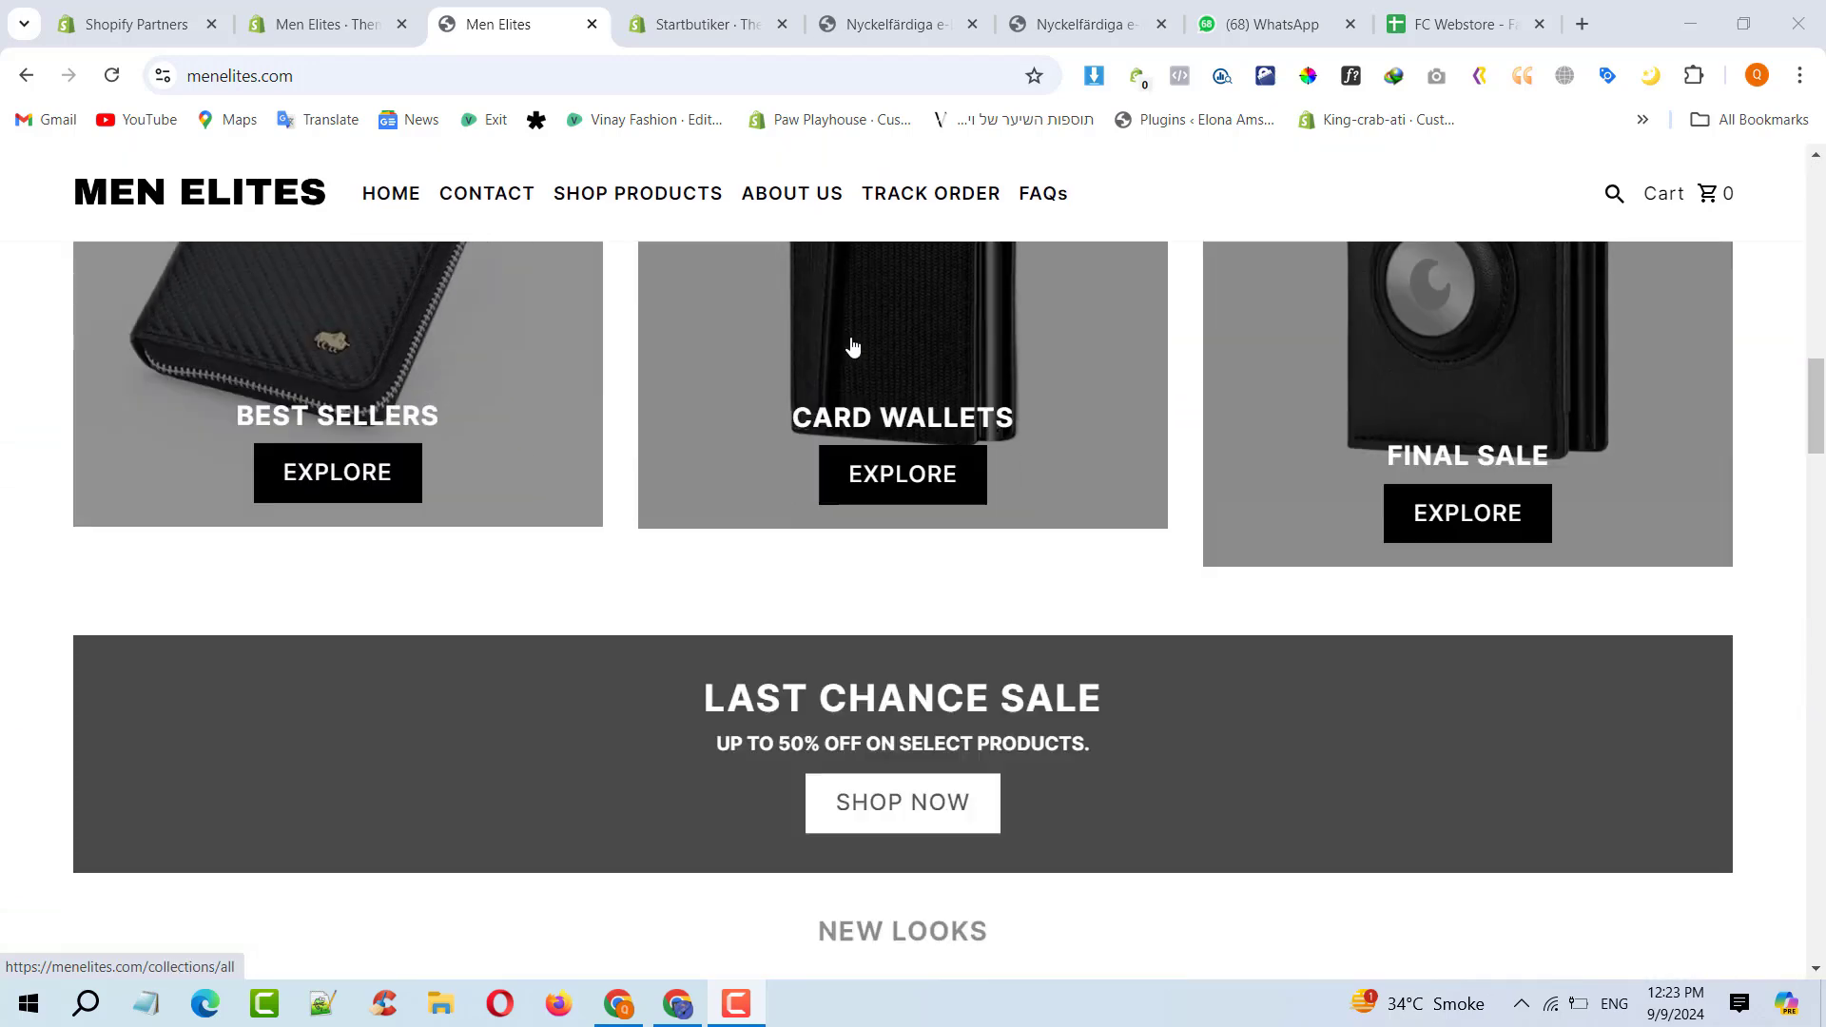
scroll(387, 465, "up", 3)
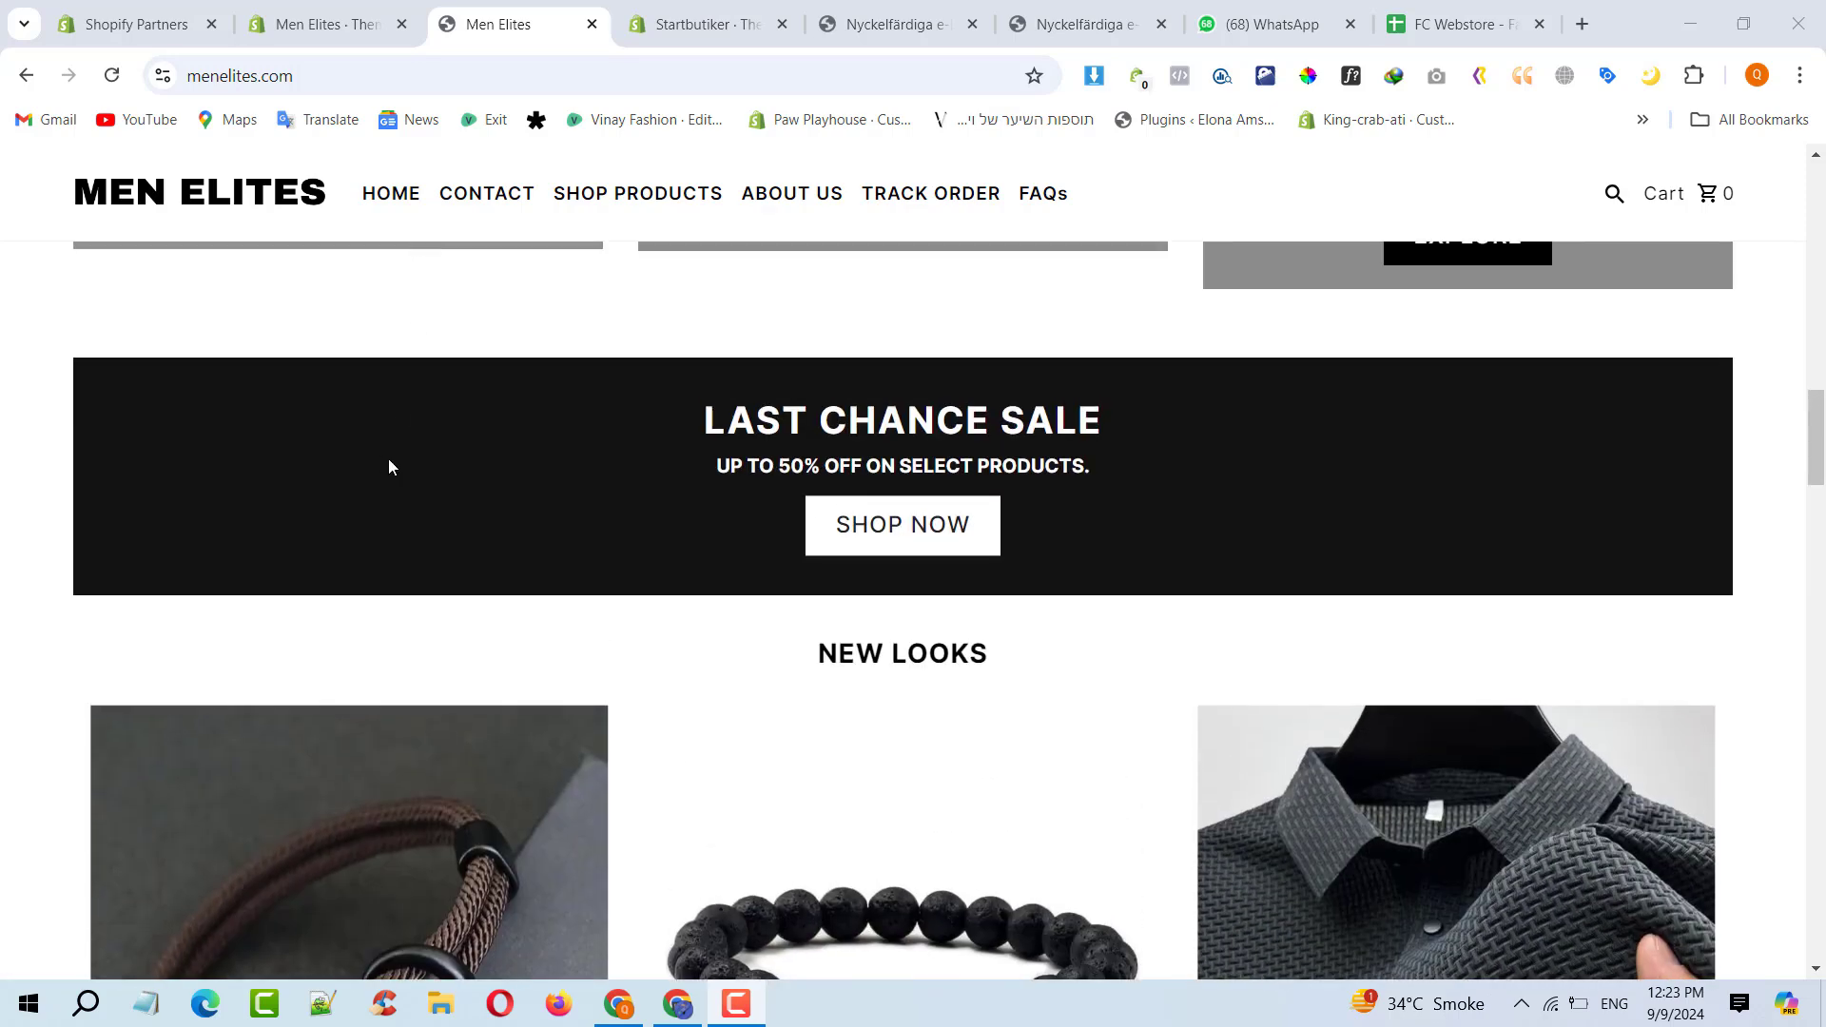
scroll(735, 594, "down", 5)
scroll(735, 594, "down", 3)
scroll(294, 305, "up", 2)
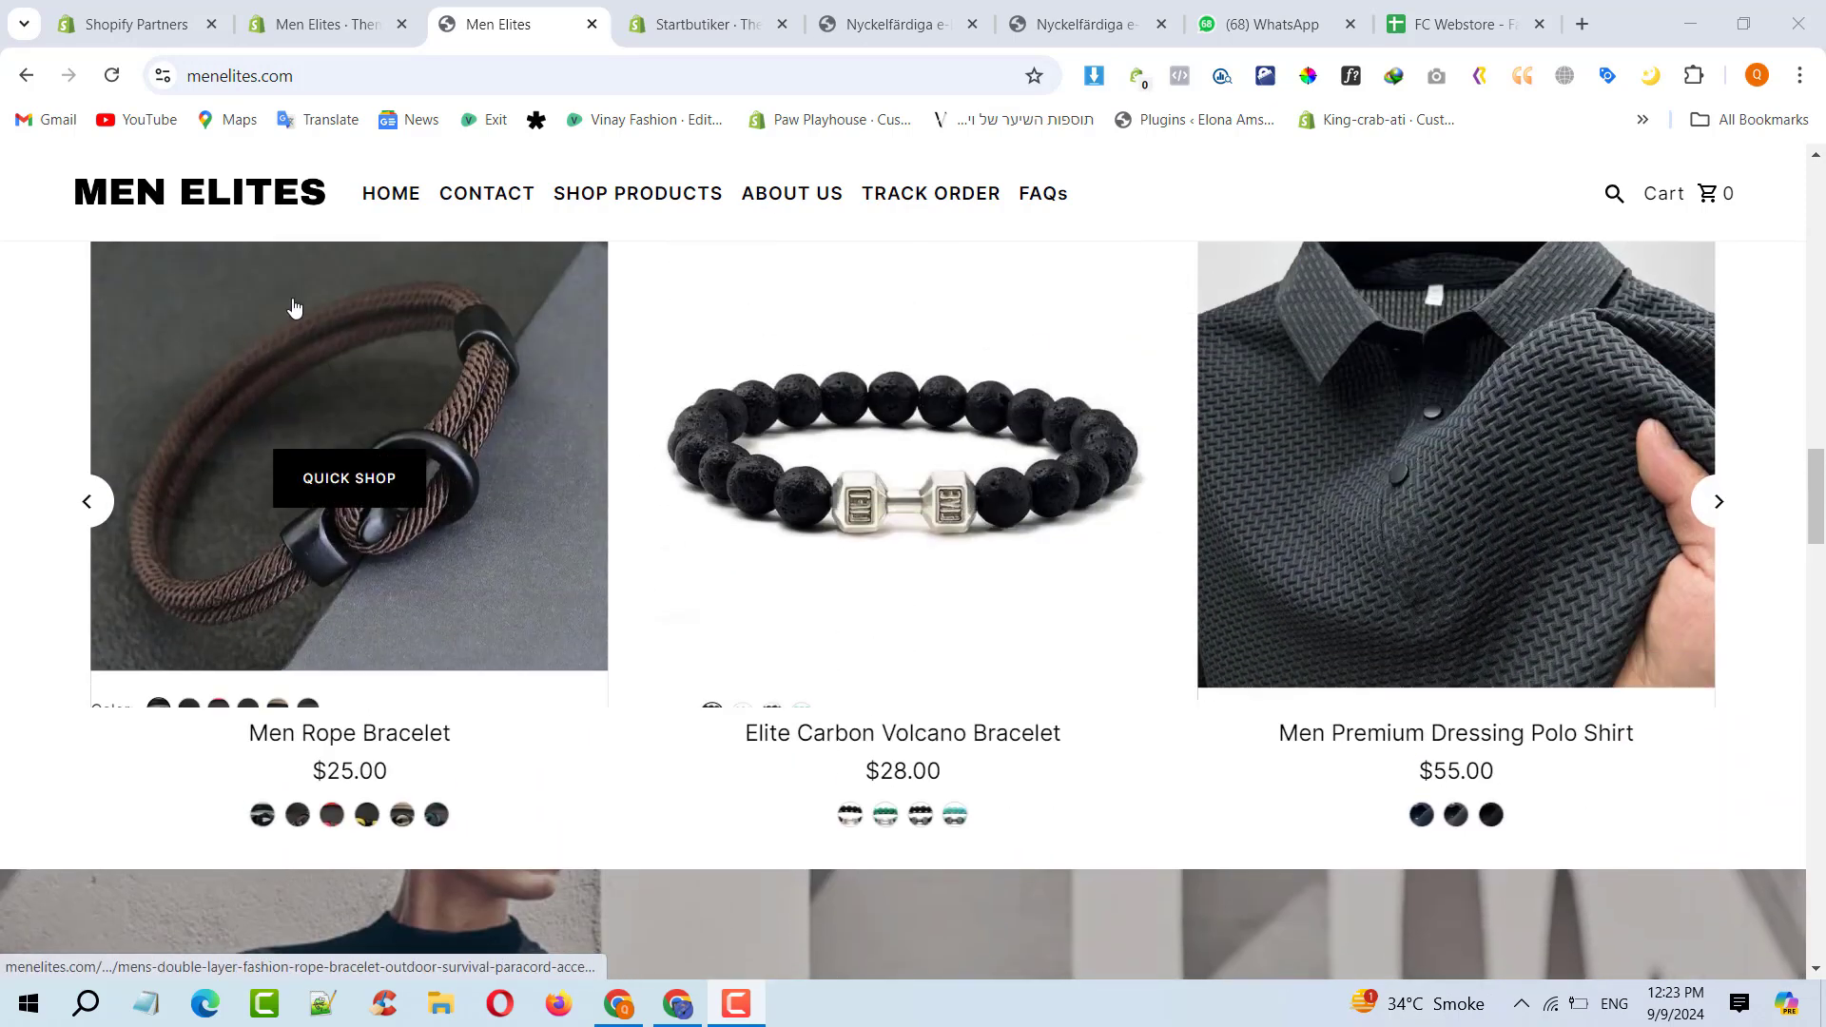
left_click(471, 319)
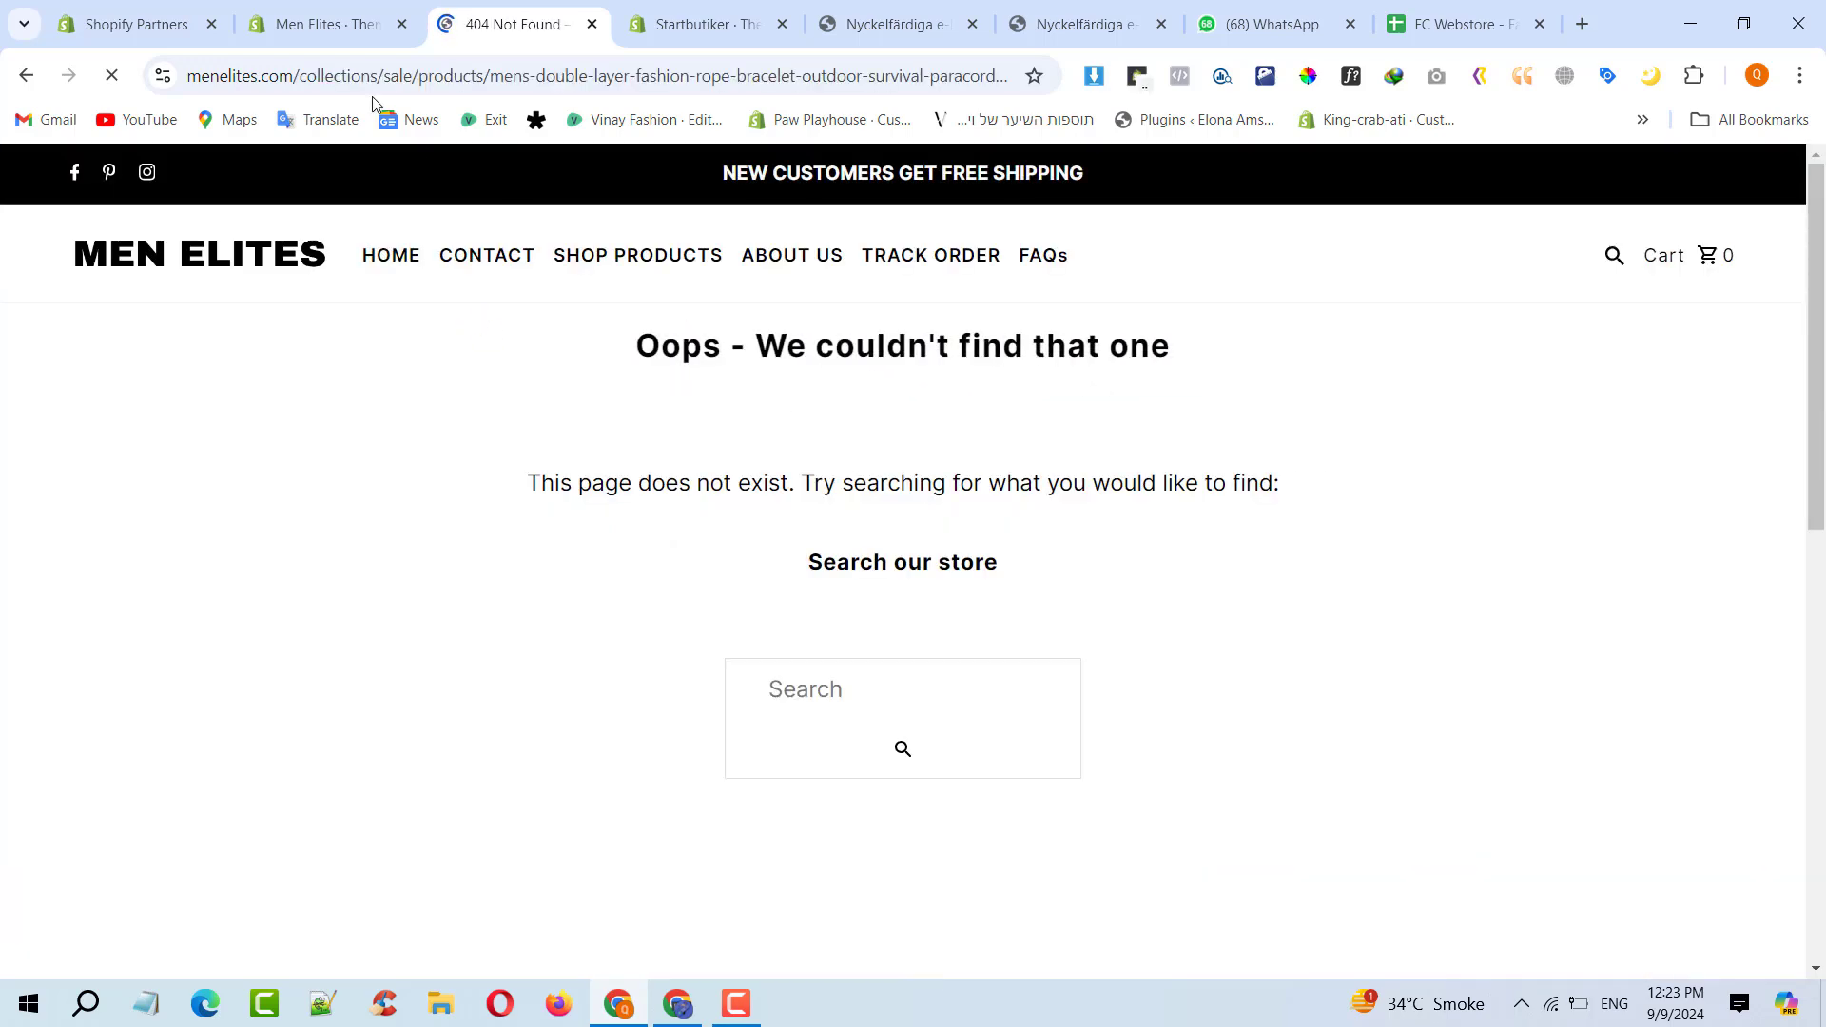
Inspect the broken product URL's product-name part, then go back to the Men Elites Themes admin page
left_click(456, 76)
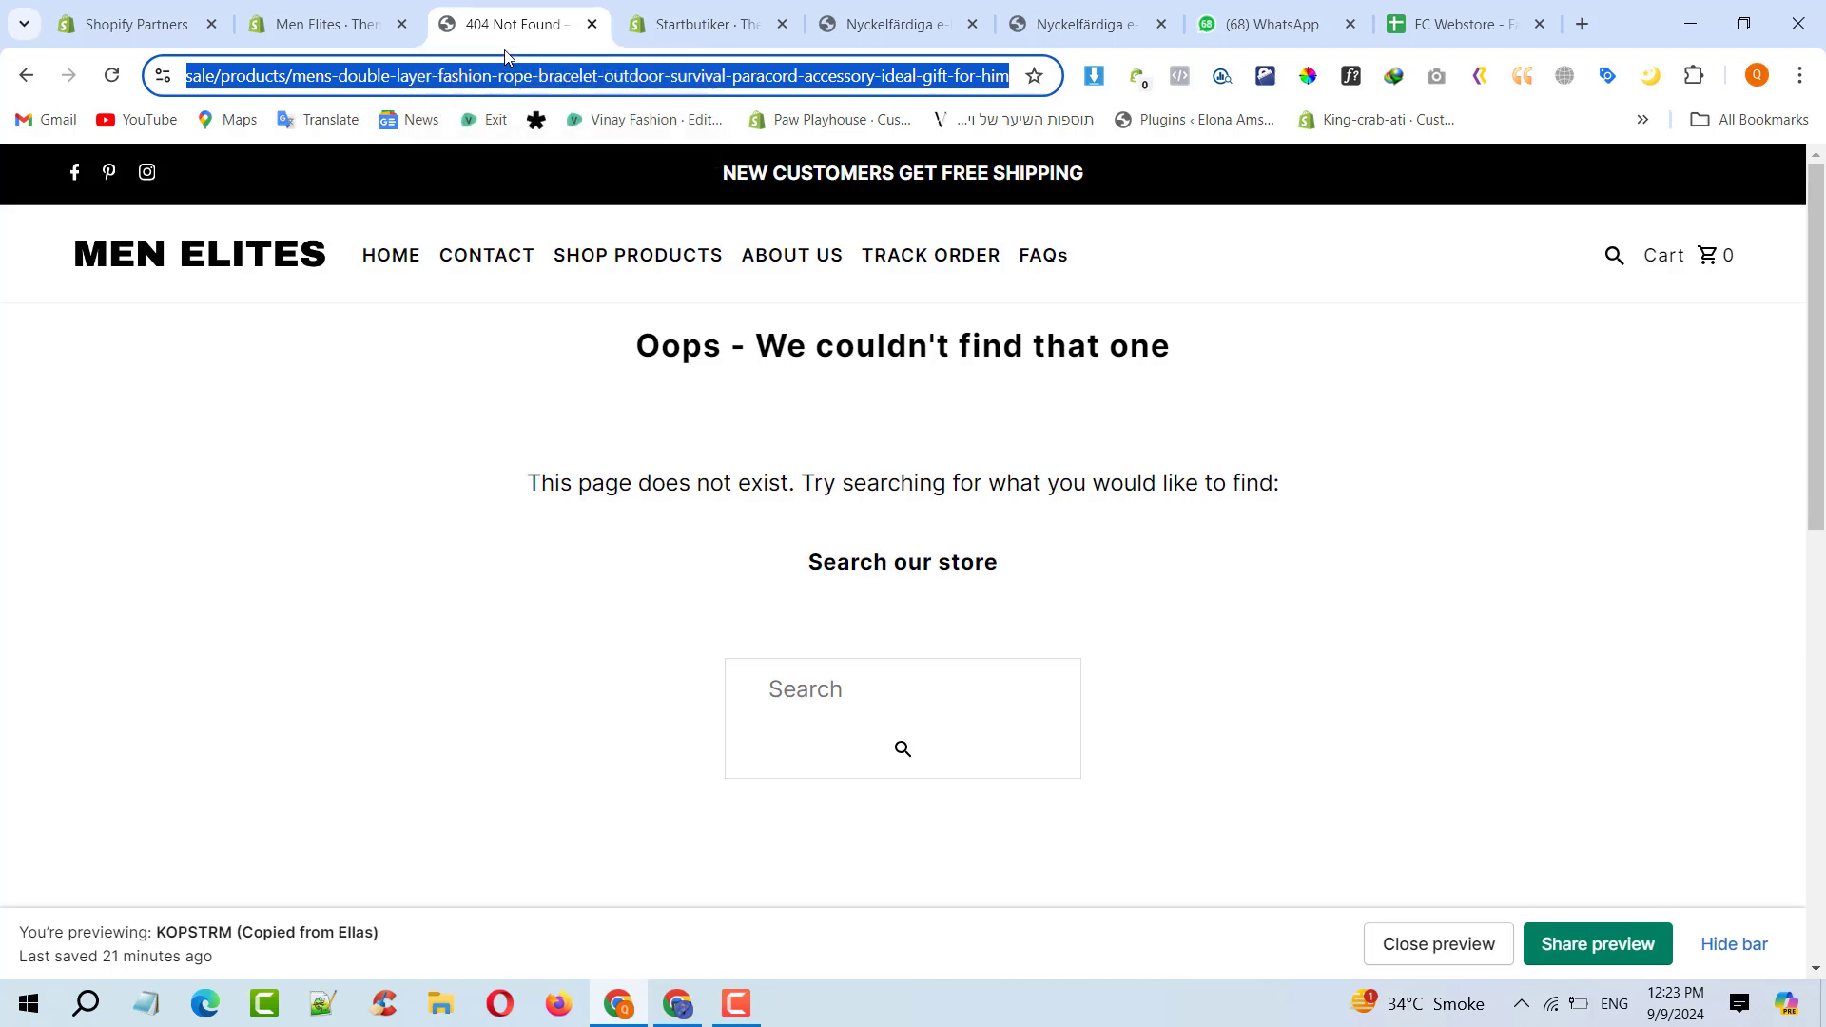
left_click_drag(390, 82, 938, 76)
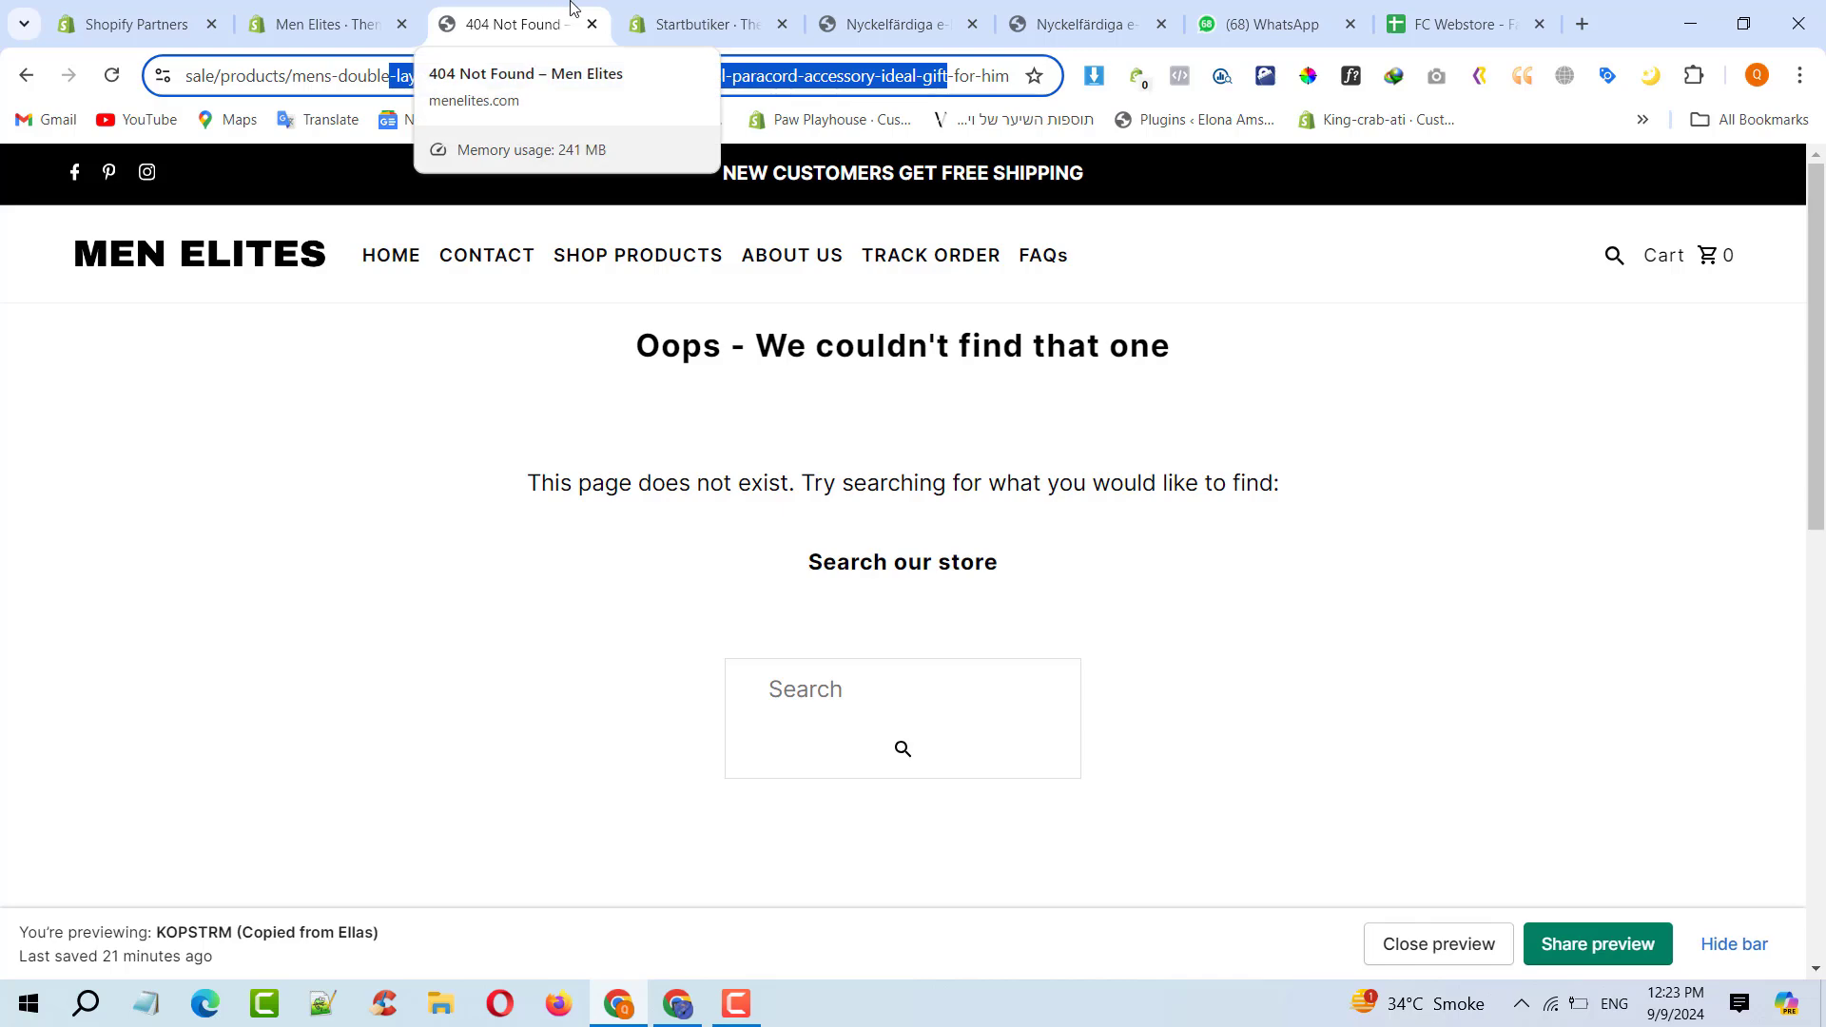
left_click(323, 24)
Return to the 404 product page and close the KOPSTRM theme preview
scroll(1597, 540, "down", 3)
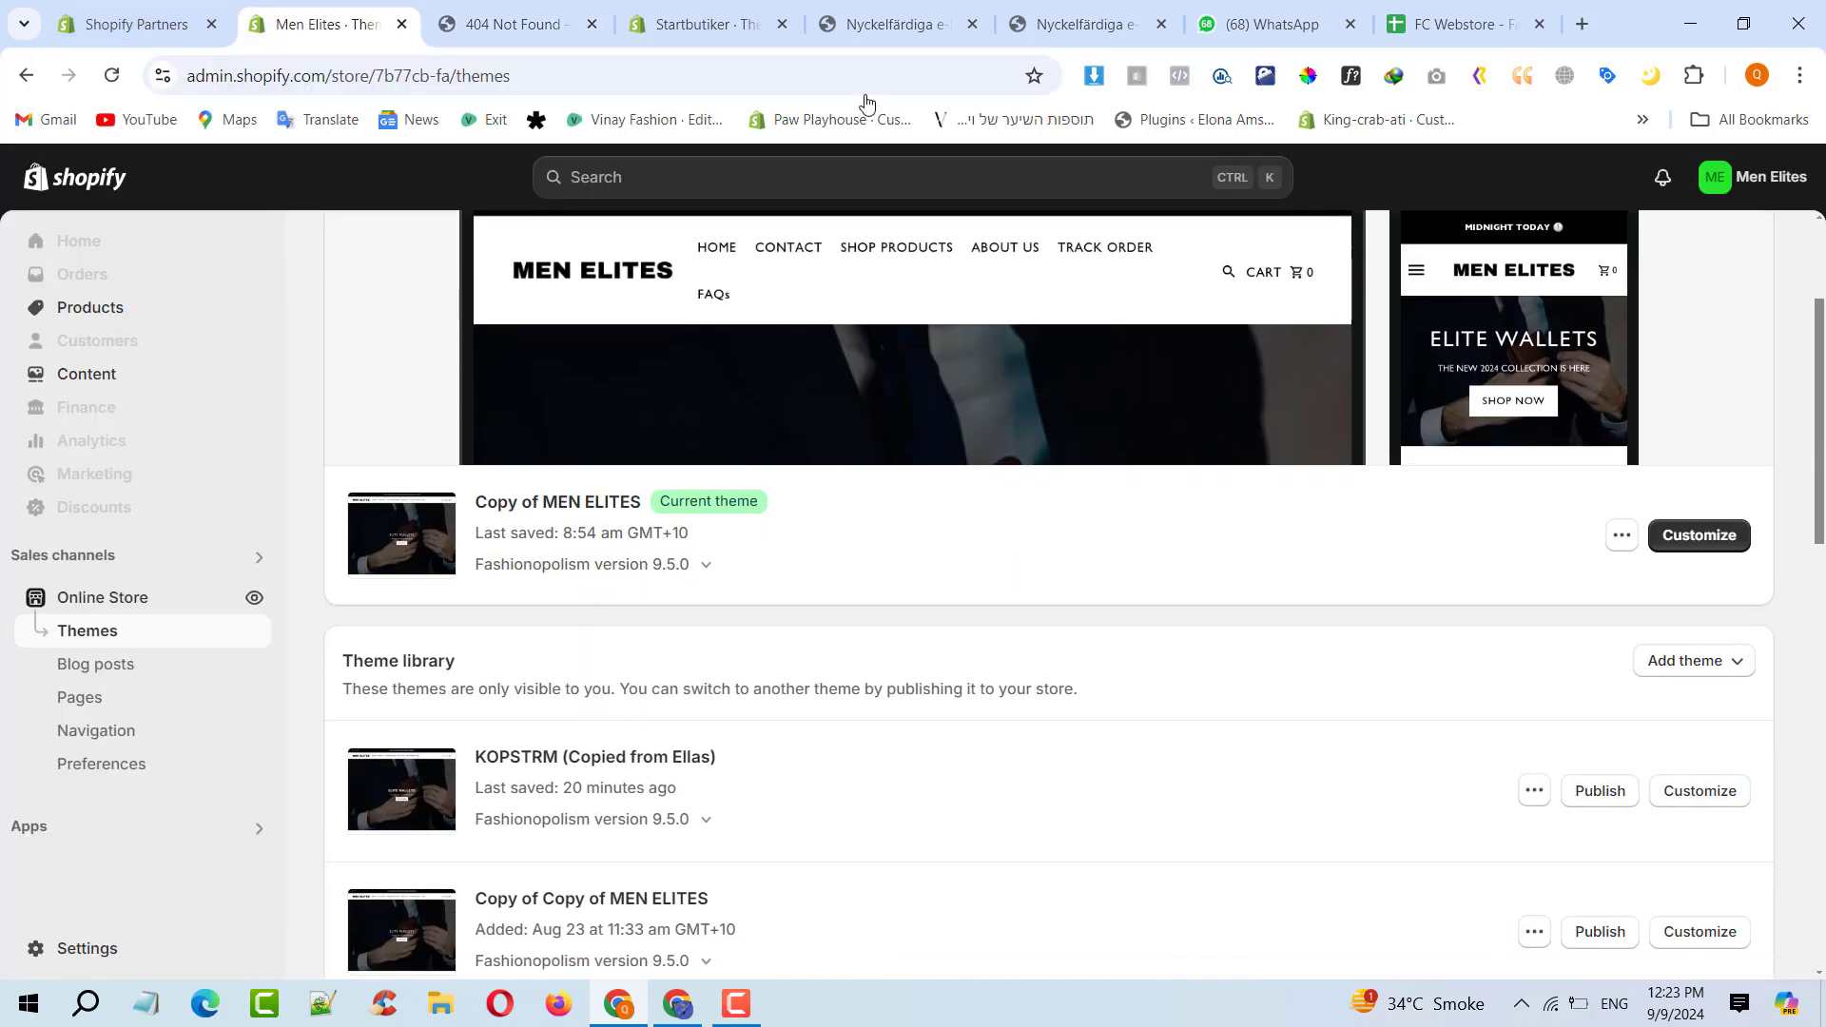
key("ctrl+Tab")
left_click(1445, 945)
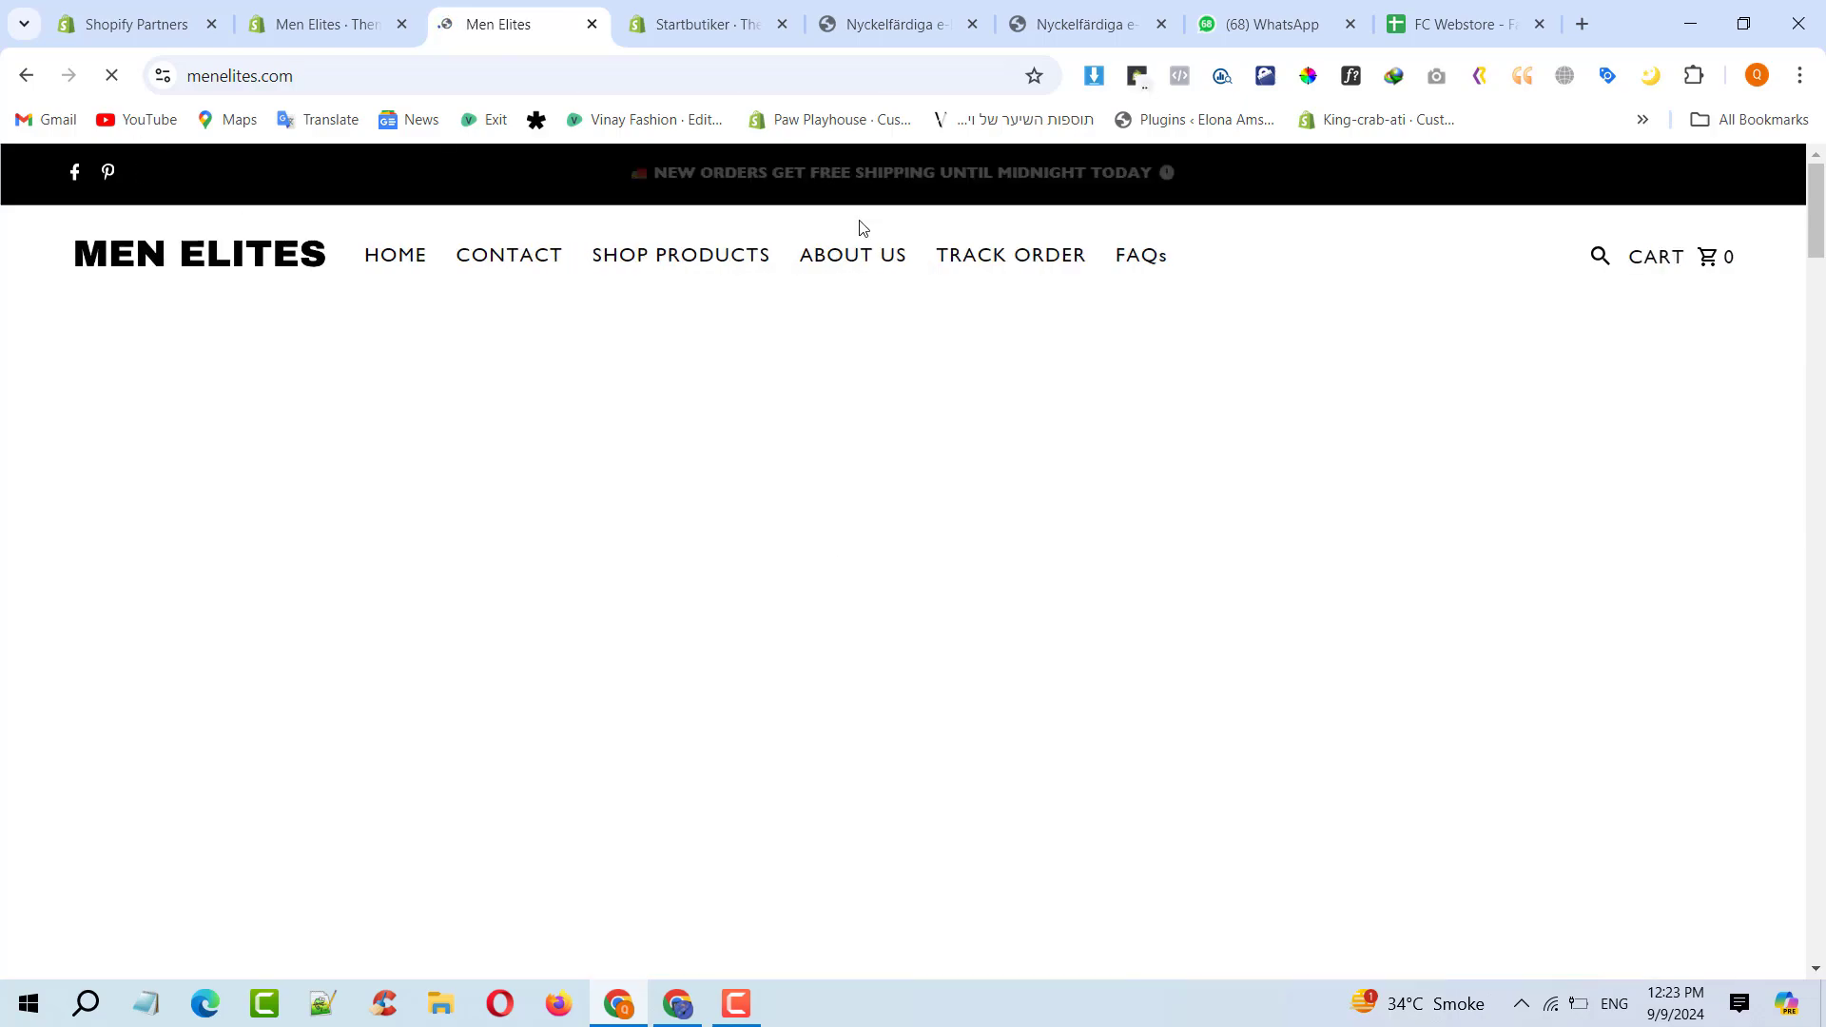
Open Men Rope Bracelet on the live theme to confirm it loads, then return to Themes
scroll(1288, 628, "down", 3)
scroll(1302, 688, "down", 15)
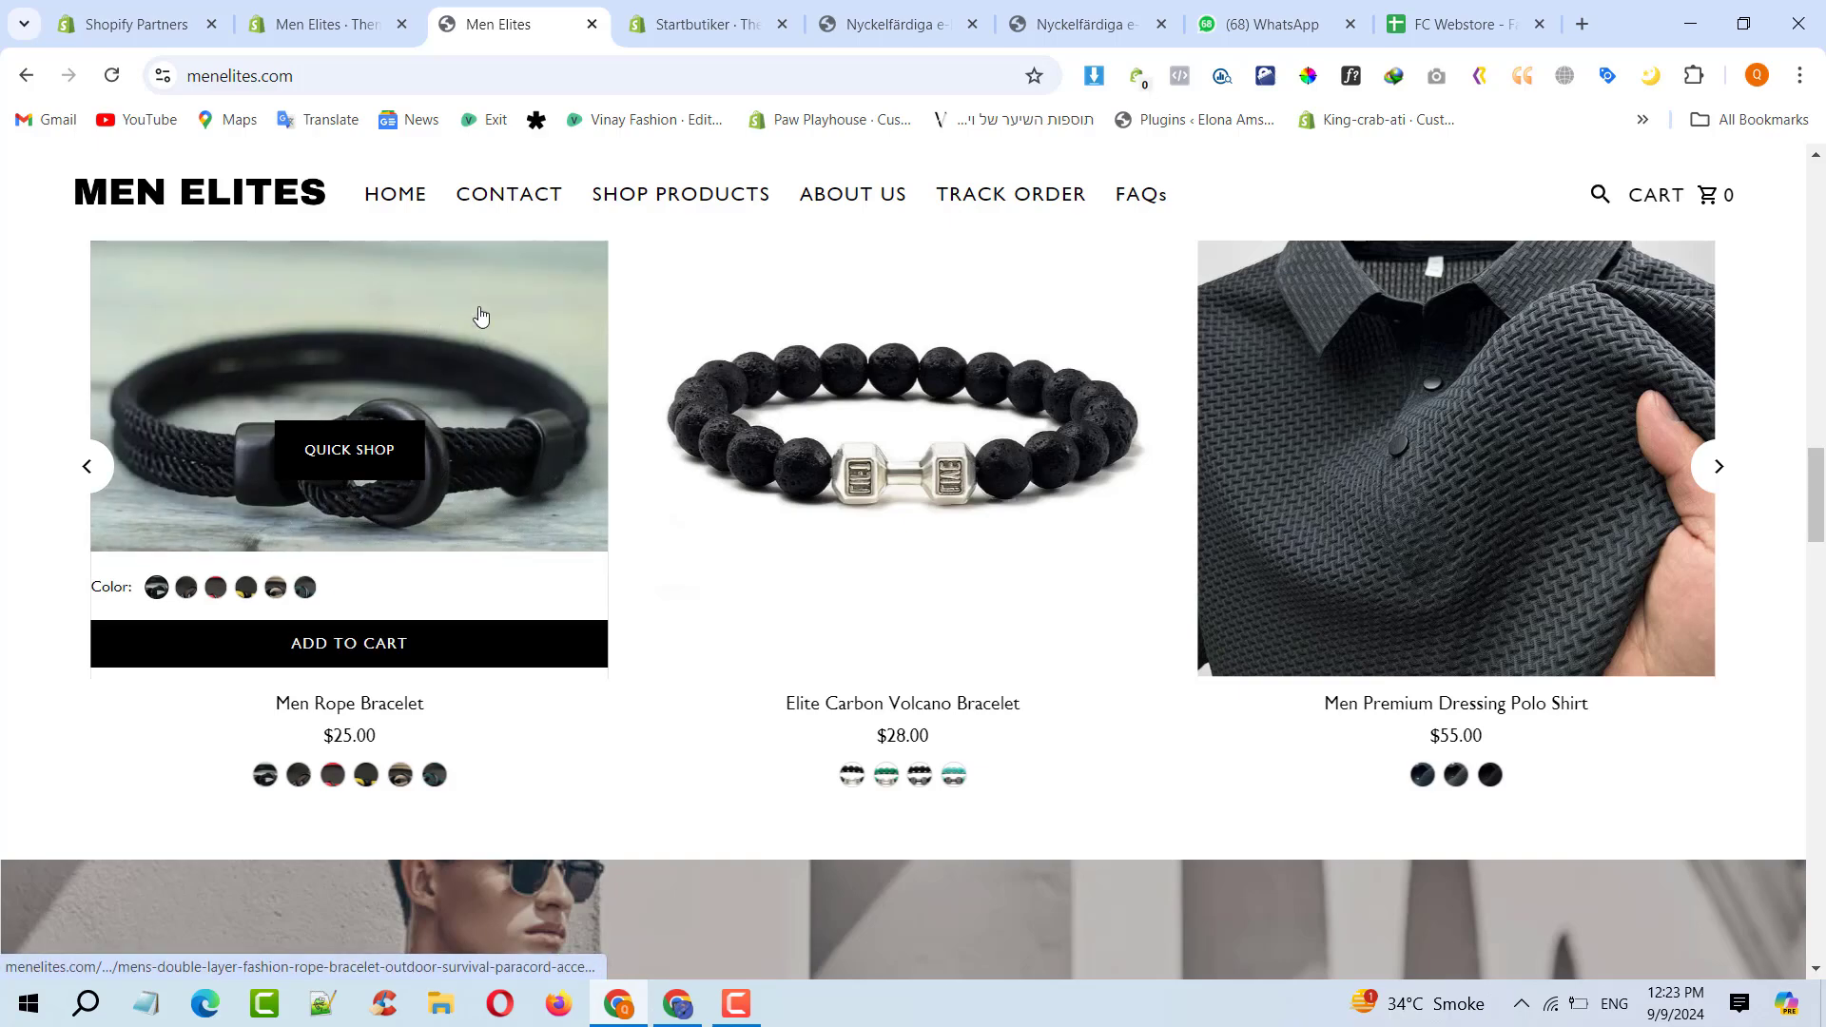
left_click(480, 313)
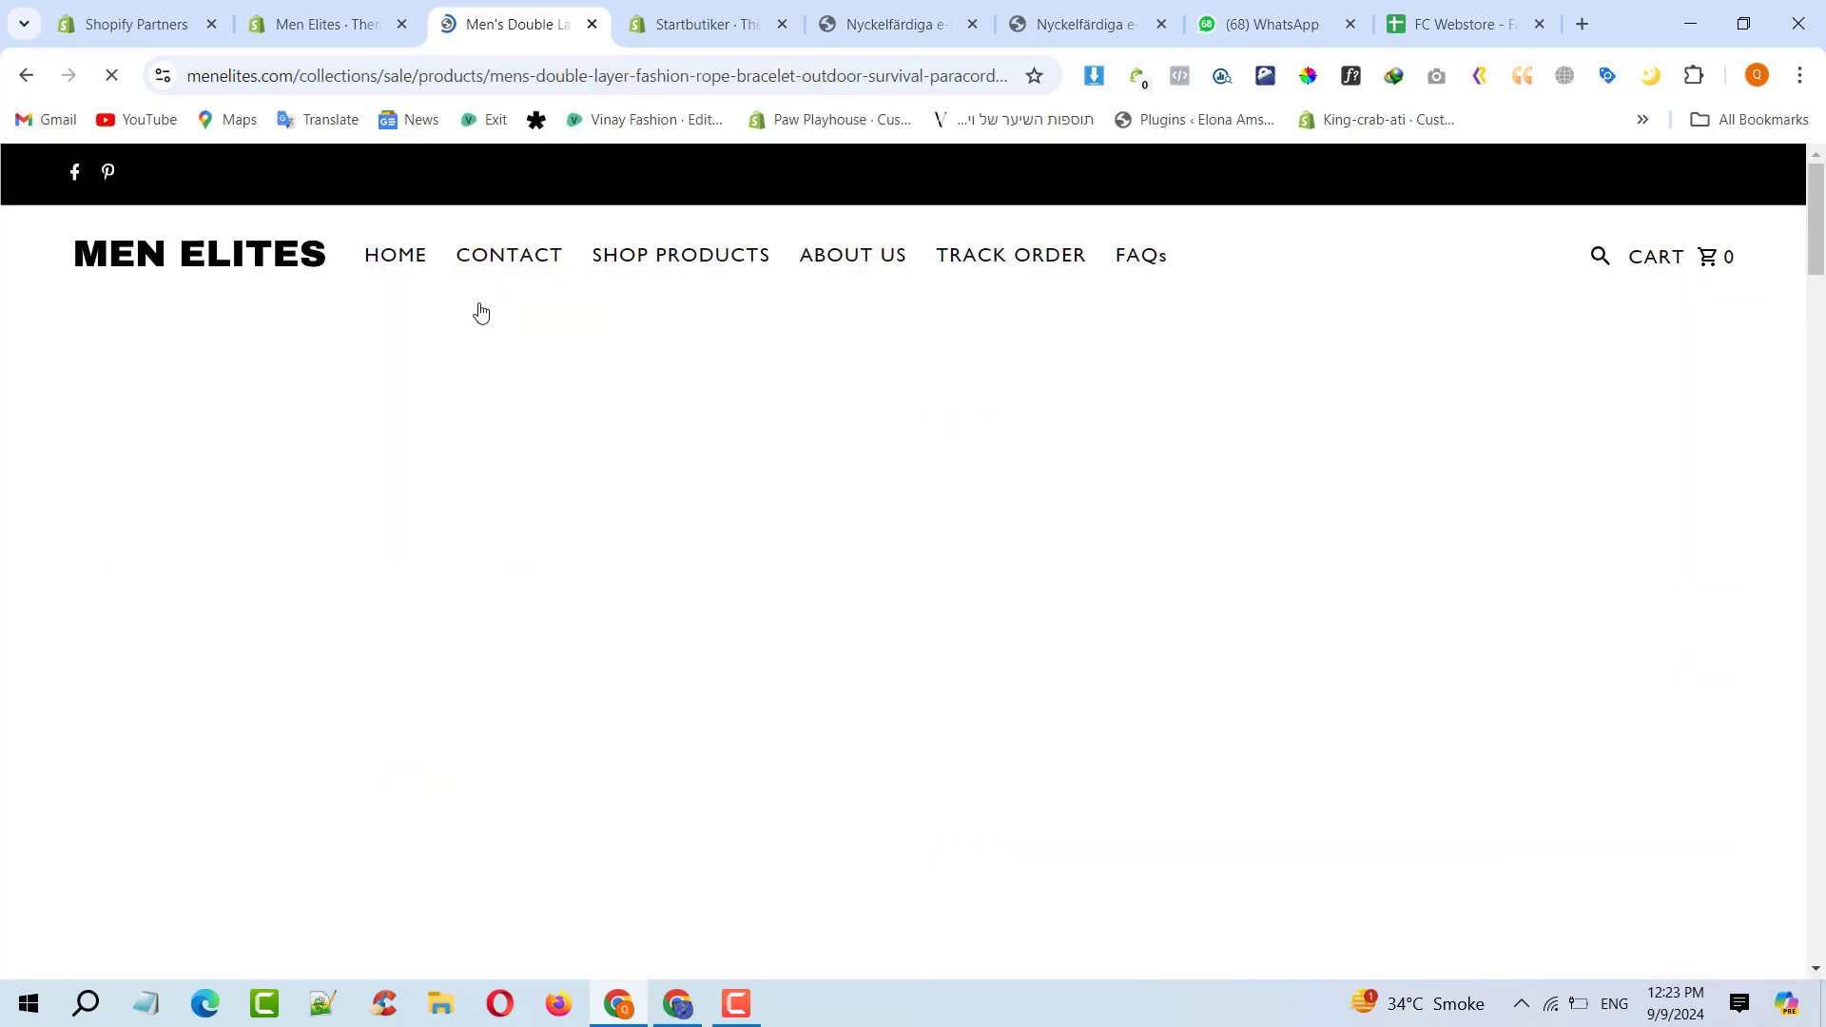
scroll(1373, 367, "down", 10)
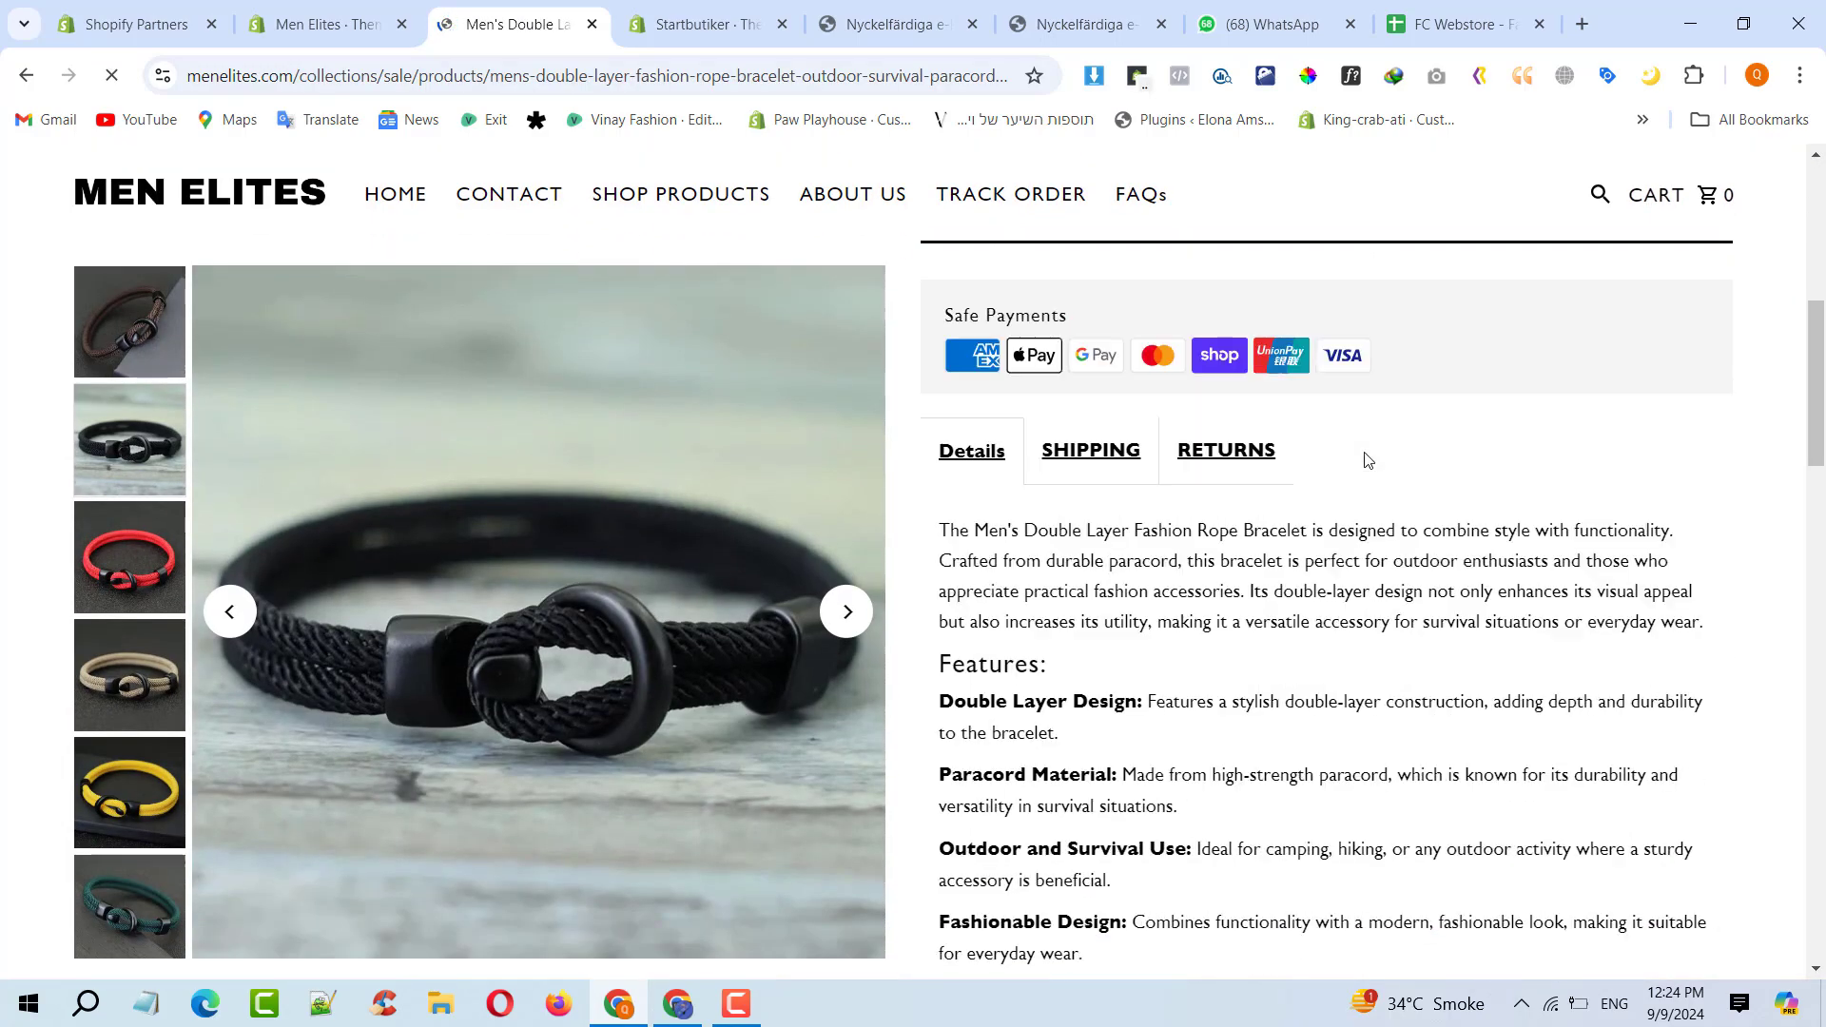
scroll(1388, 461, "down", 5)
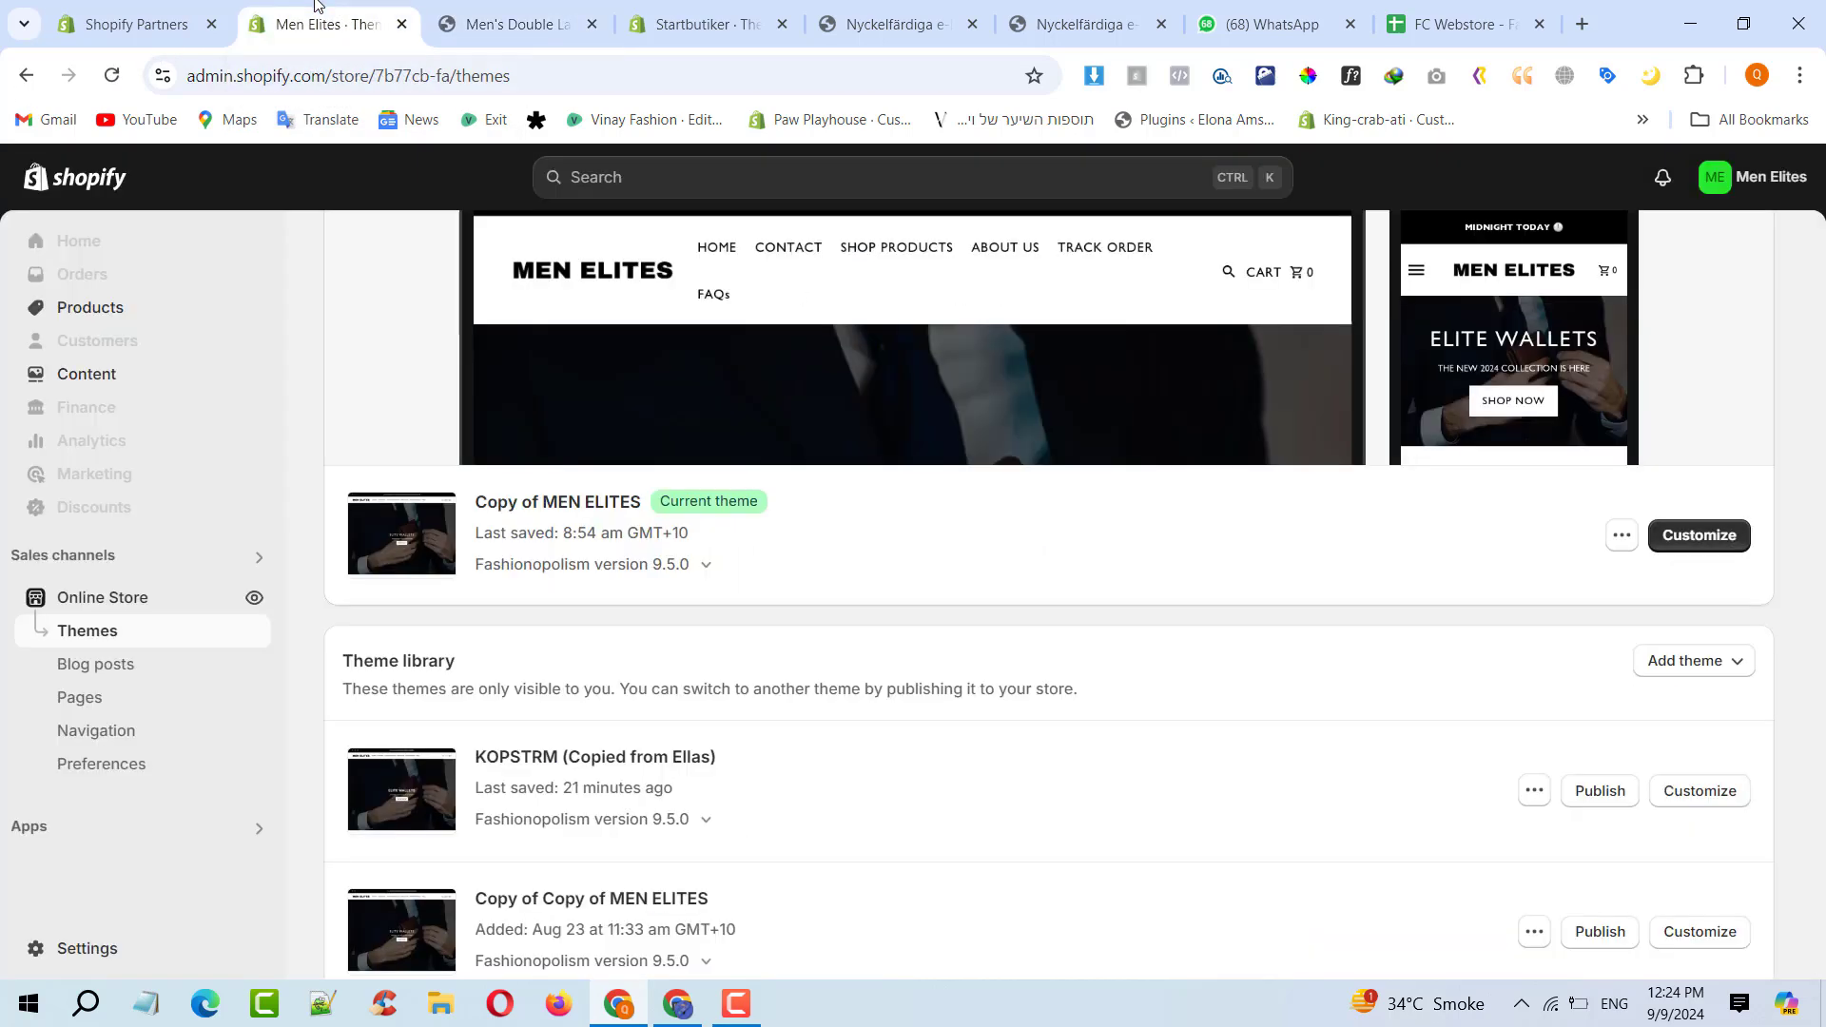
left_click(317, 18)
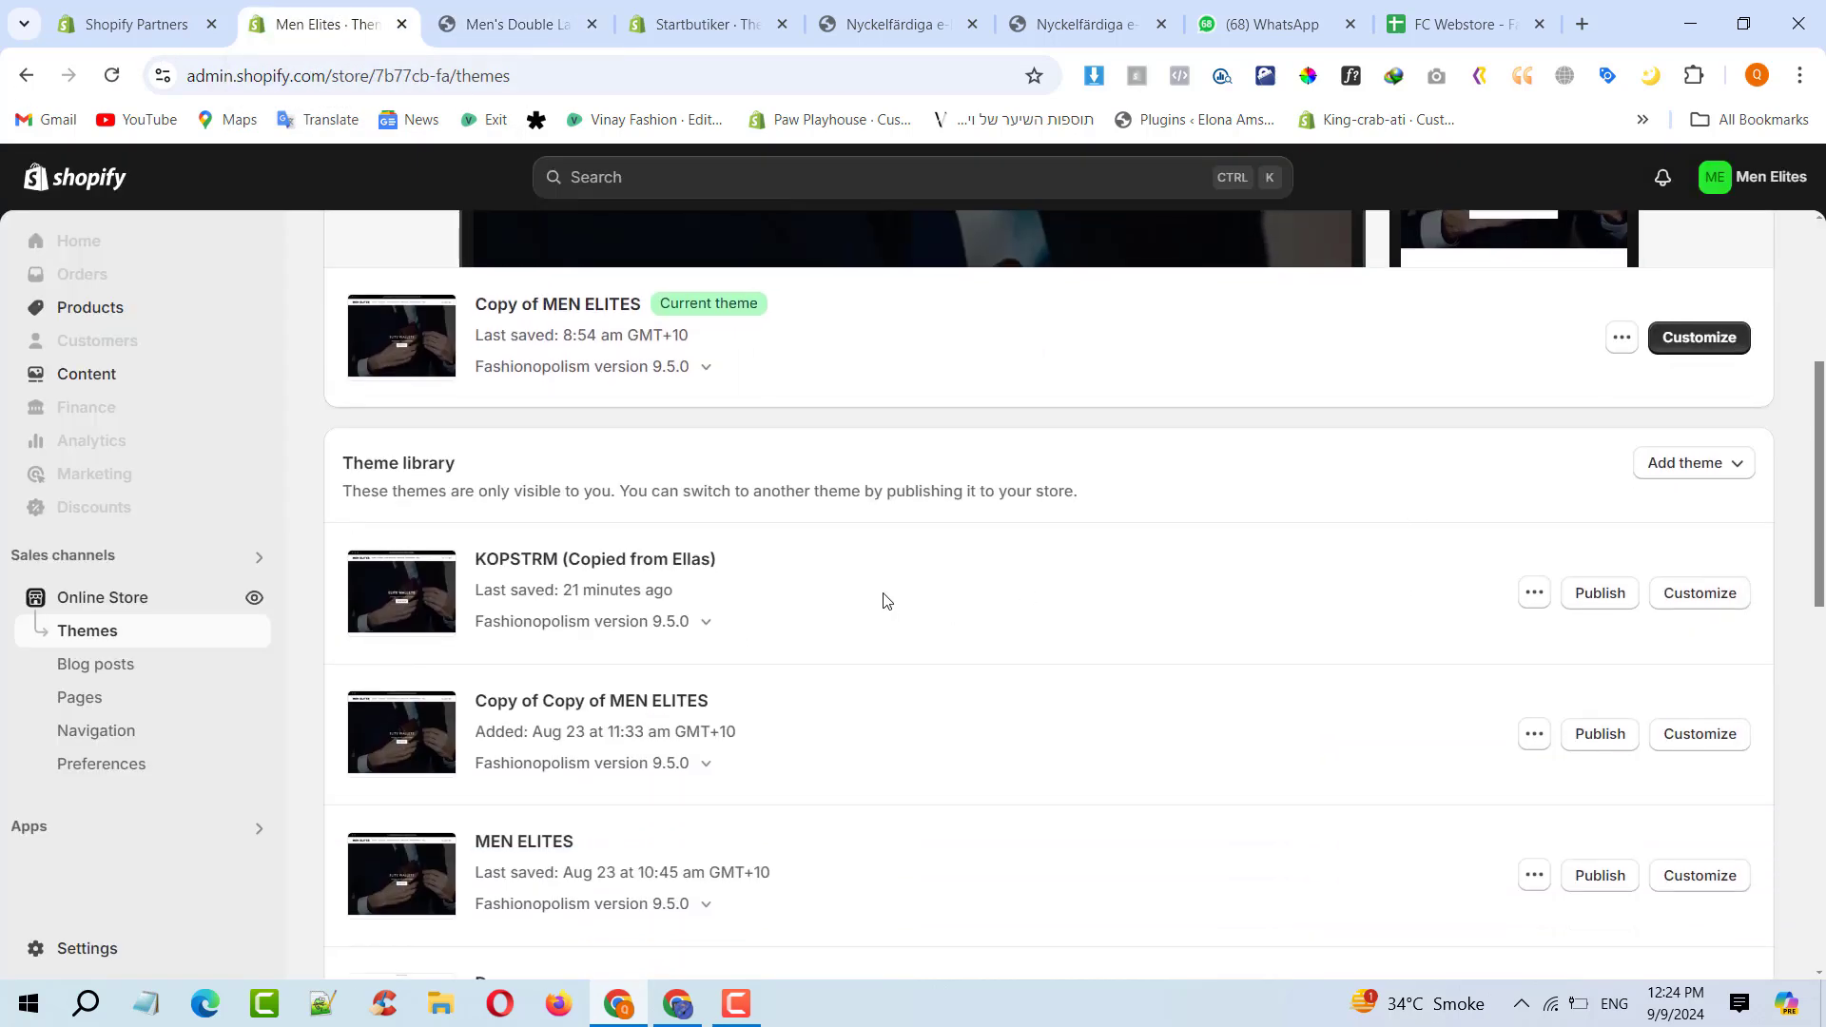
Preview the KOPSTRM (Copied from Ellas) theme in a new tab
triple_click(696, 558)
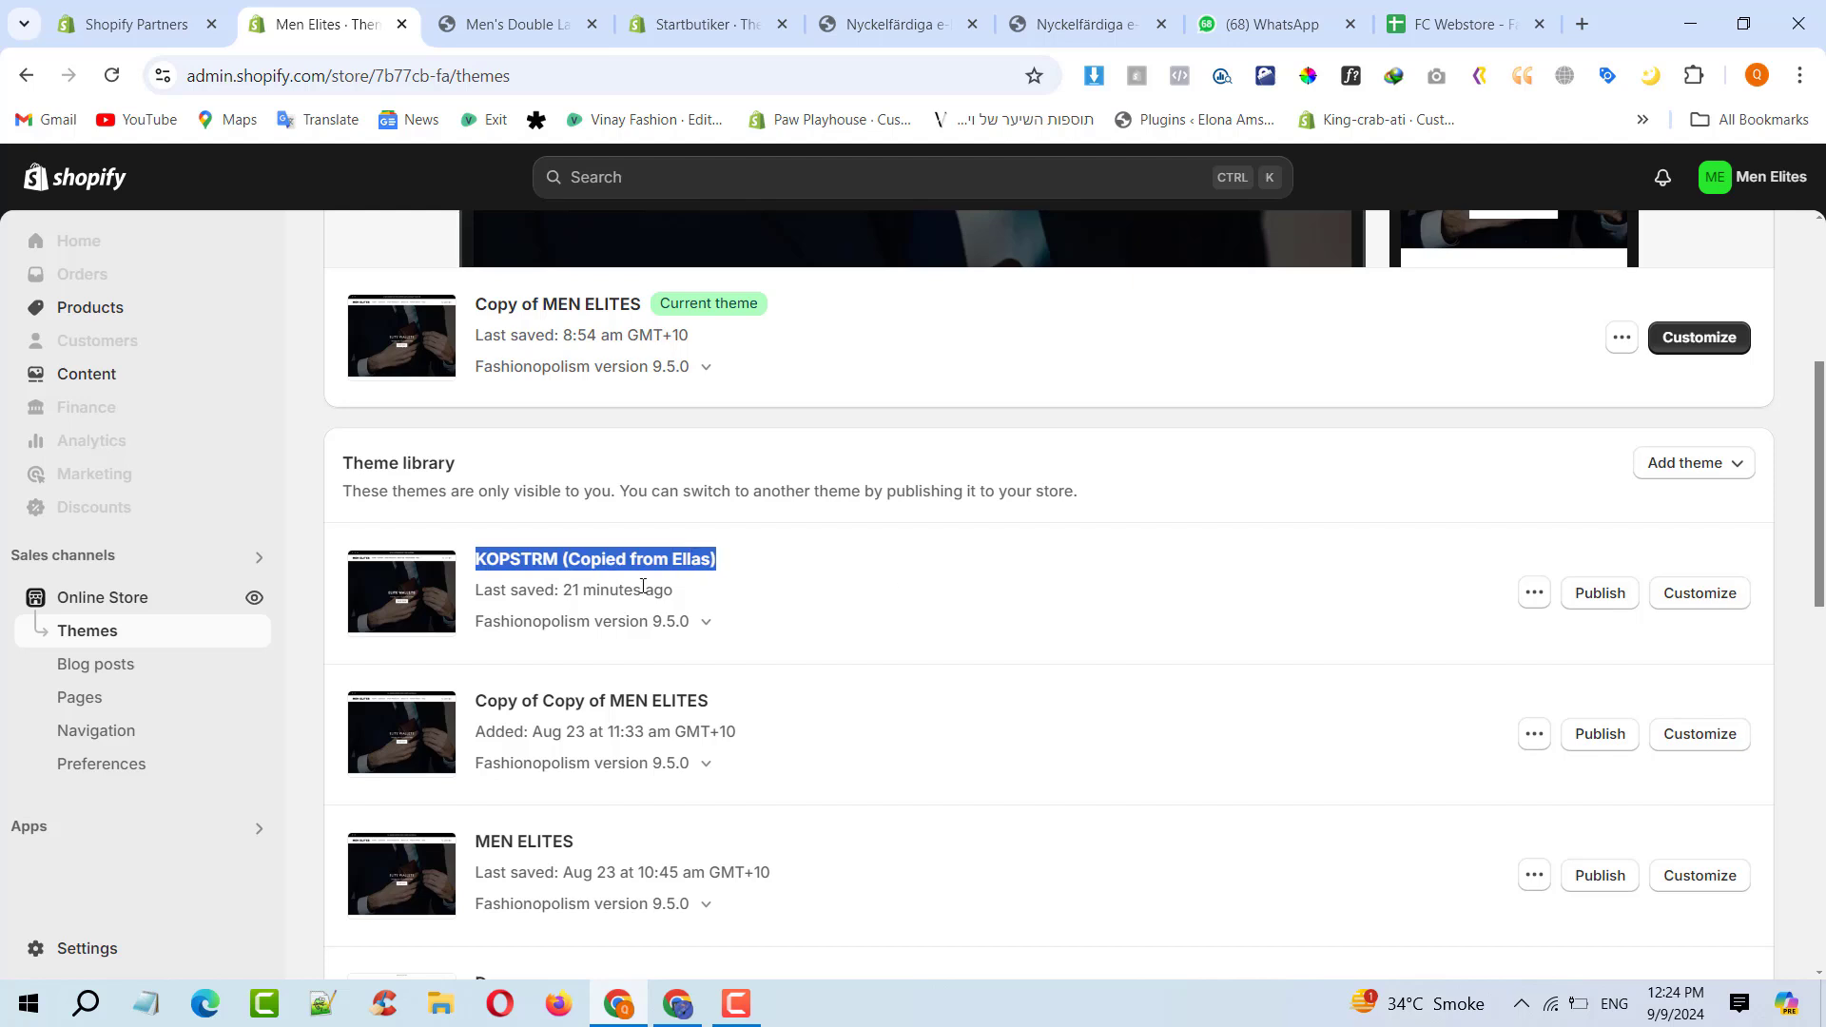
left_click_drag(564, 593, 896, 590)
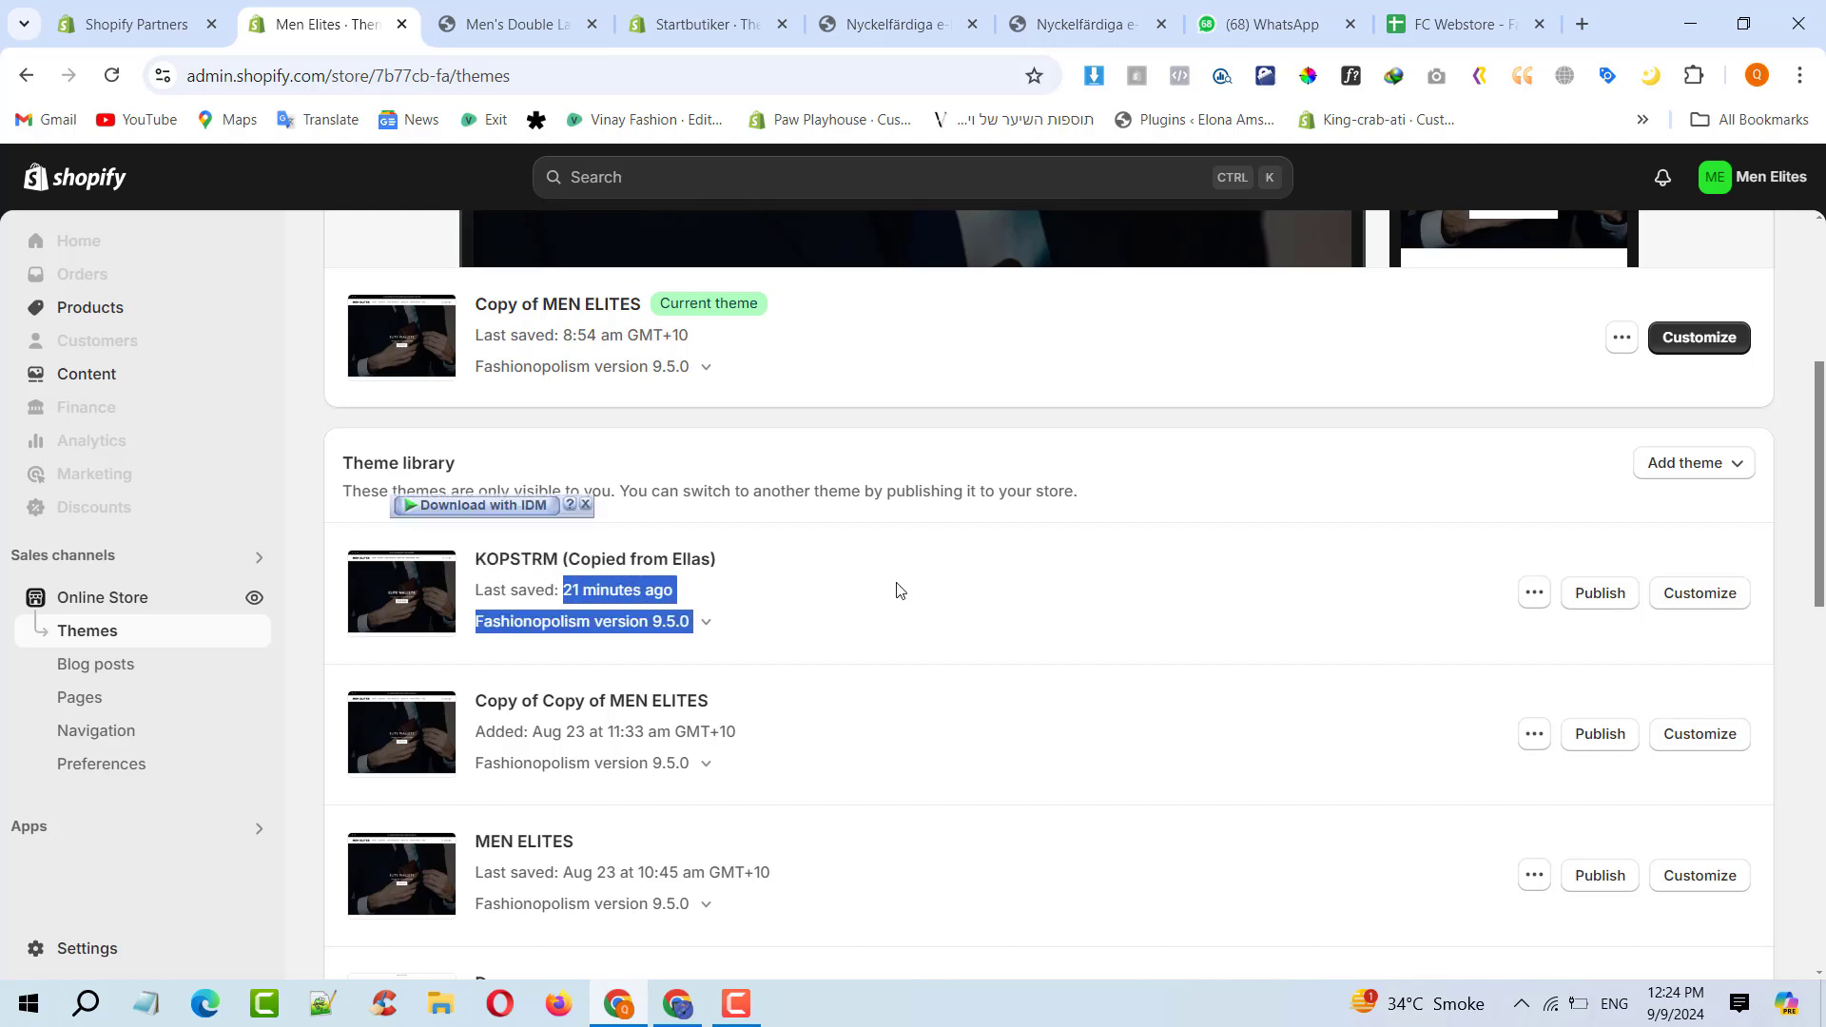
left_click(1435, 589)
left_click(1534, 592)
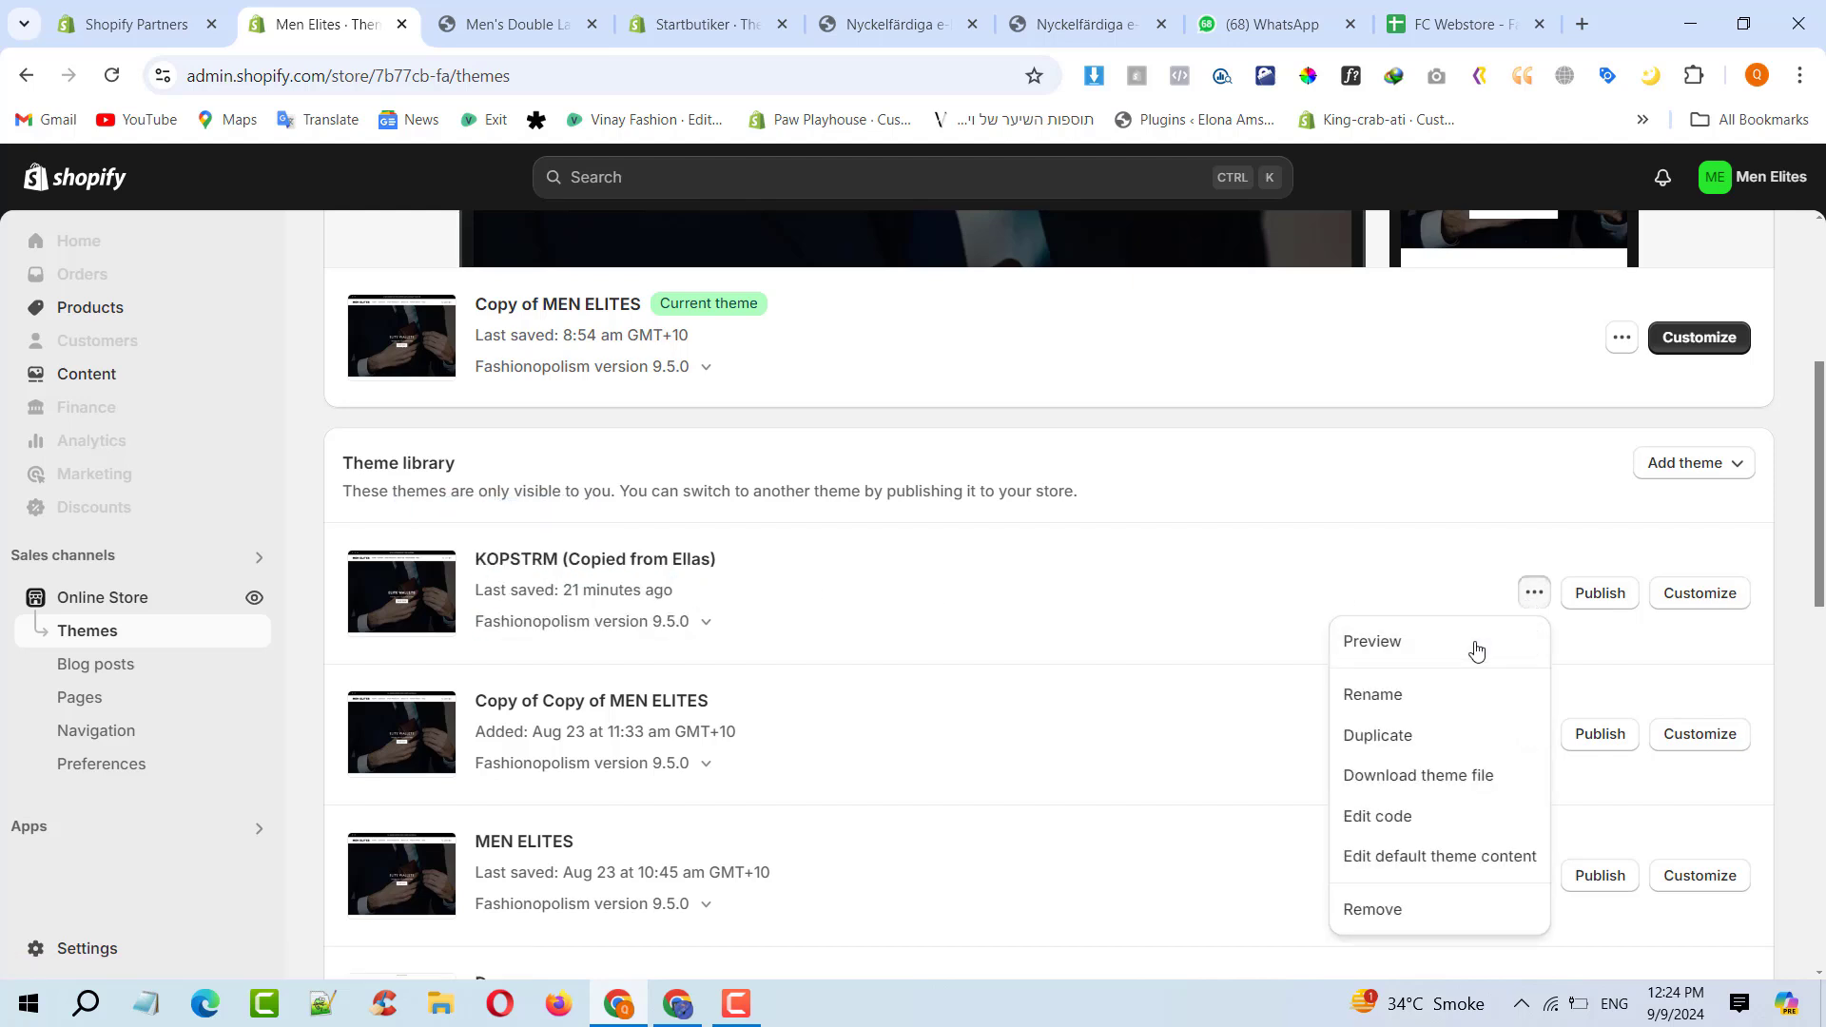
left_click(1475, 642)
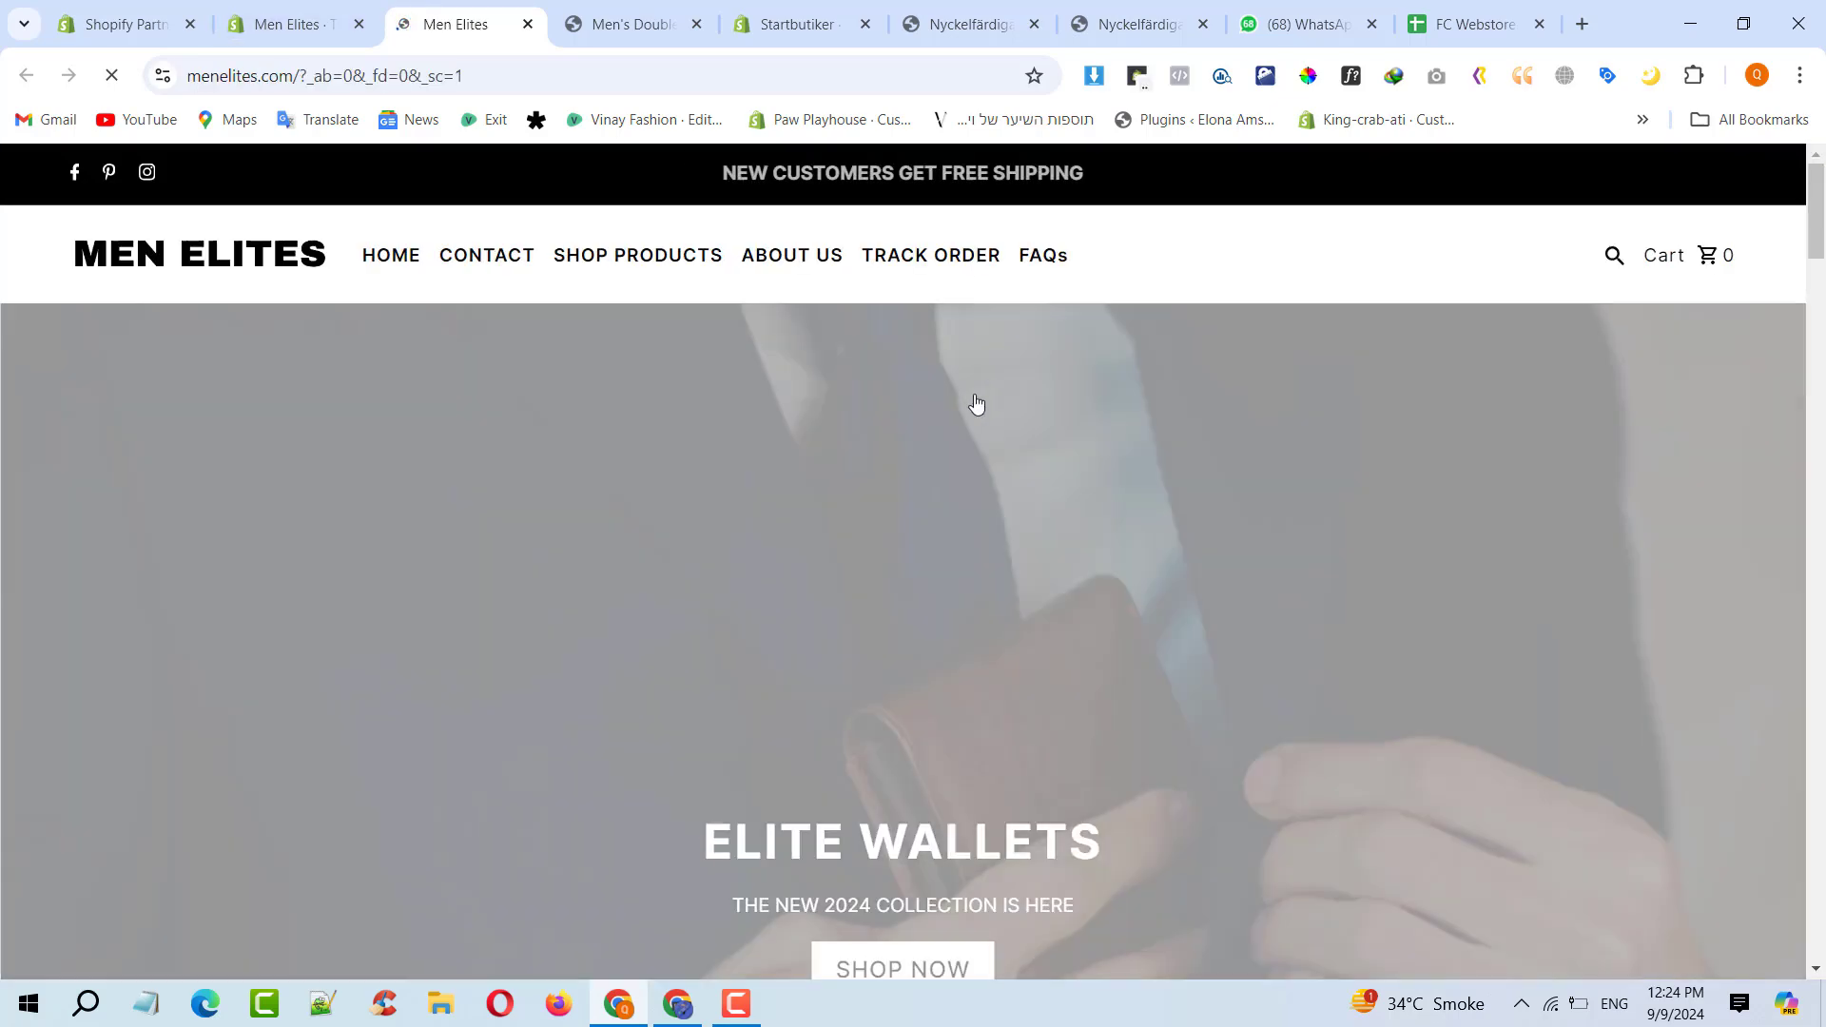
Check that a product in the KOPSTRM preview gives 404, then return to the themes list
scroll(1207, 449, "down", 5)
scroll(1381, 580, "down", 15)
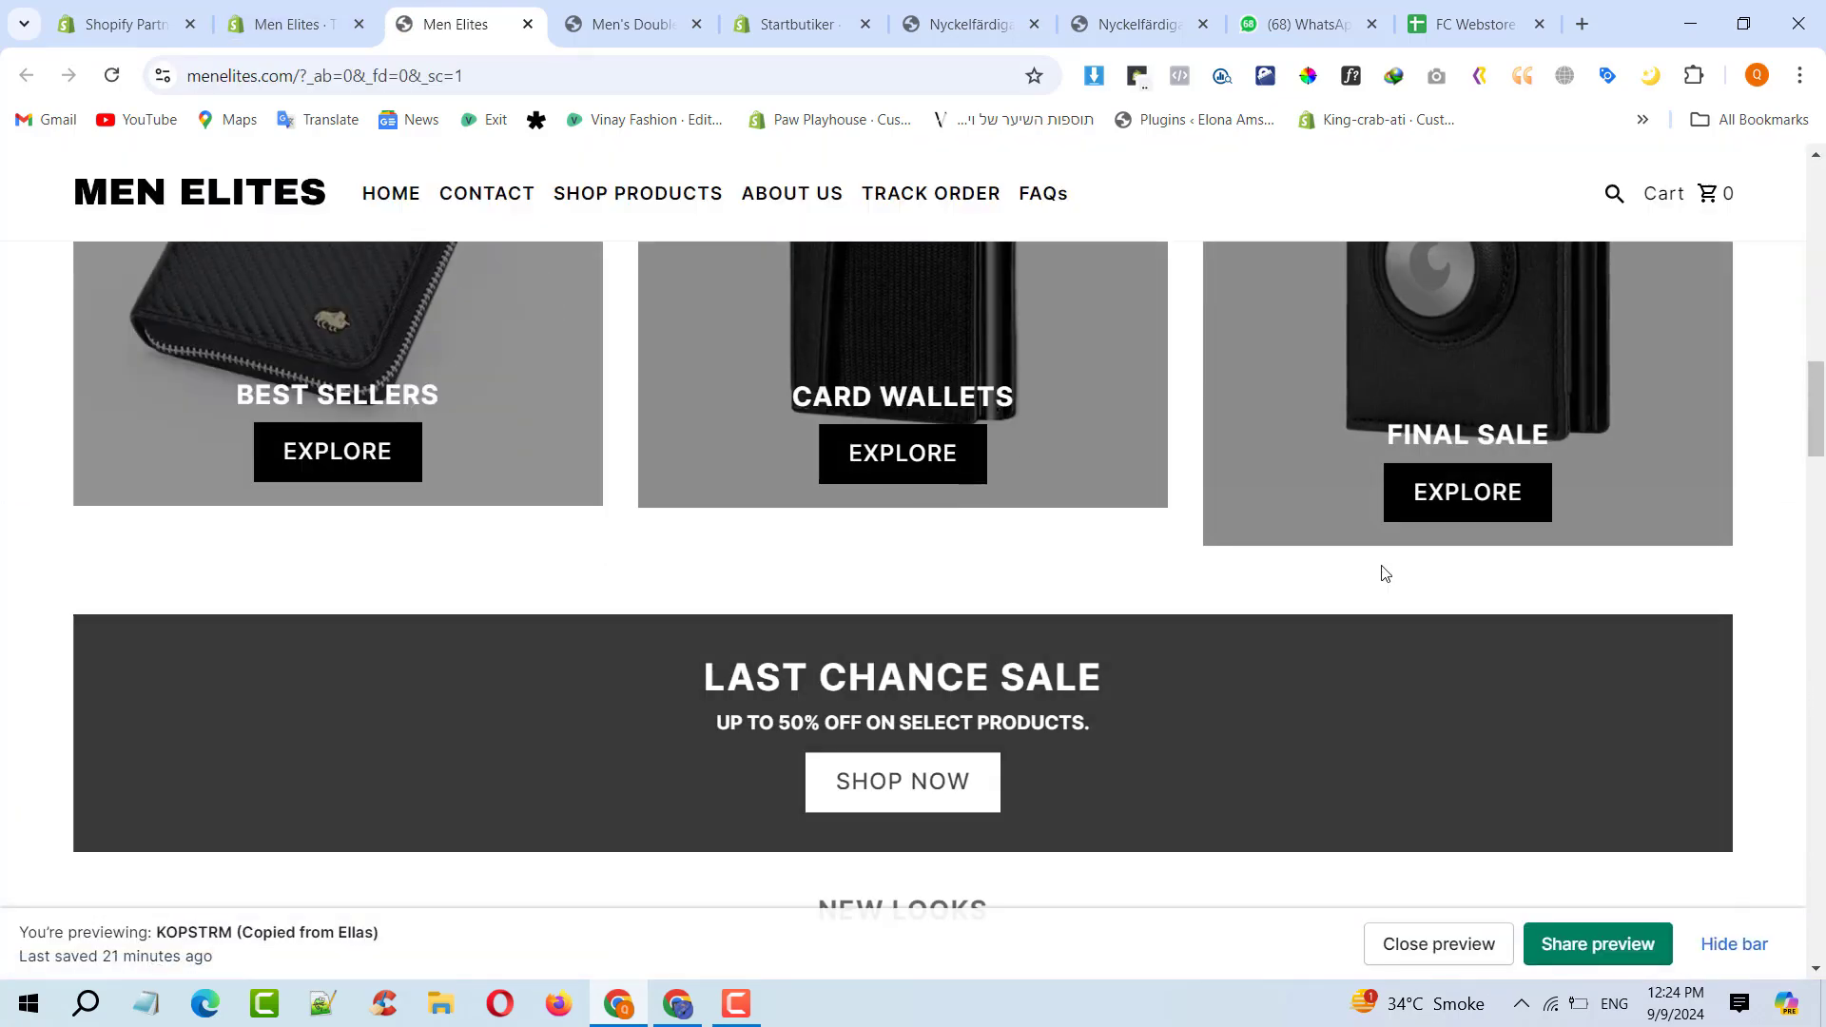
scroll(841, 406, "down", 1)
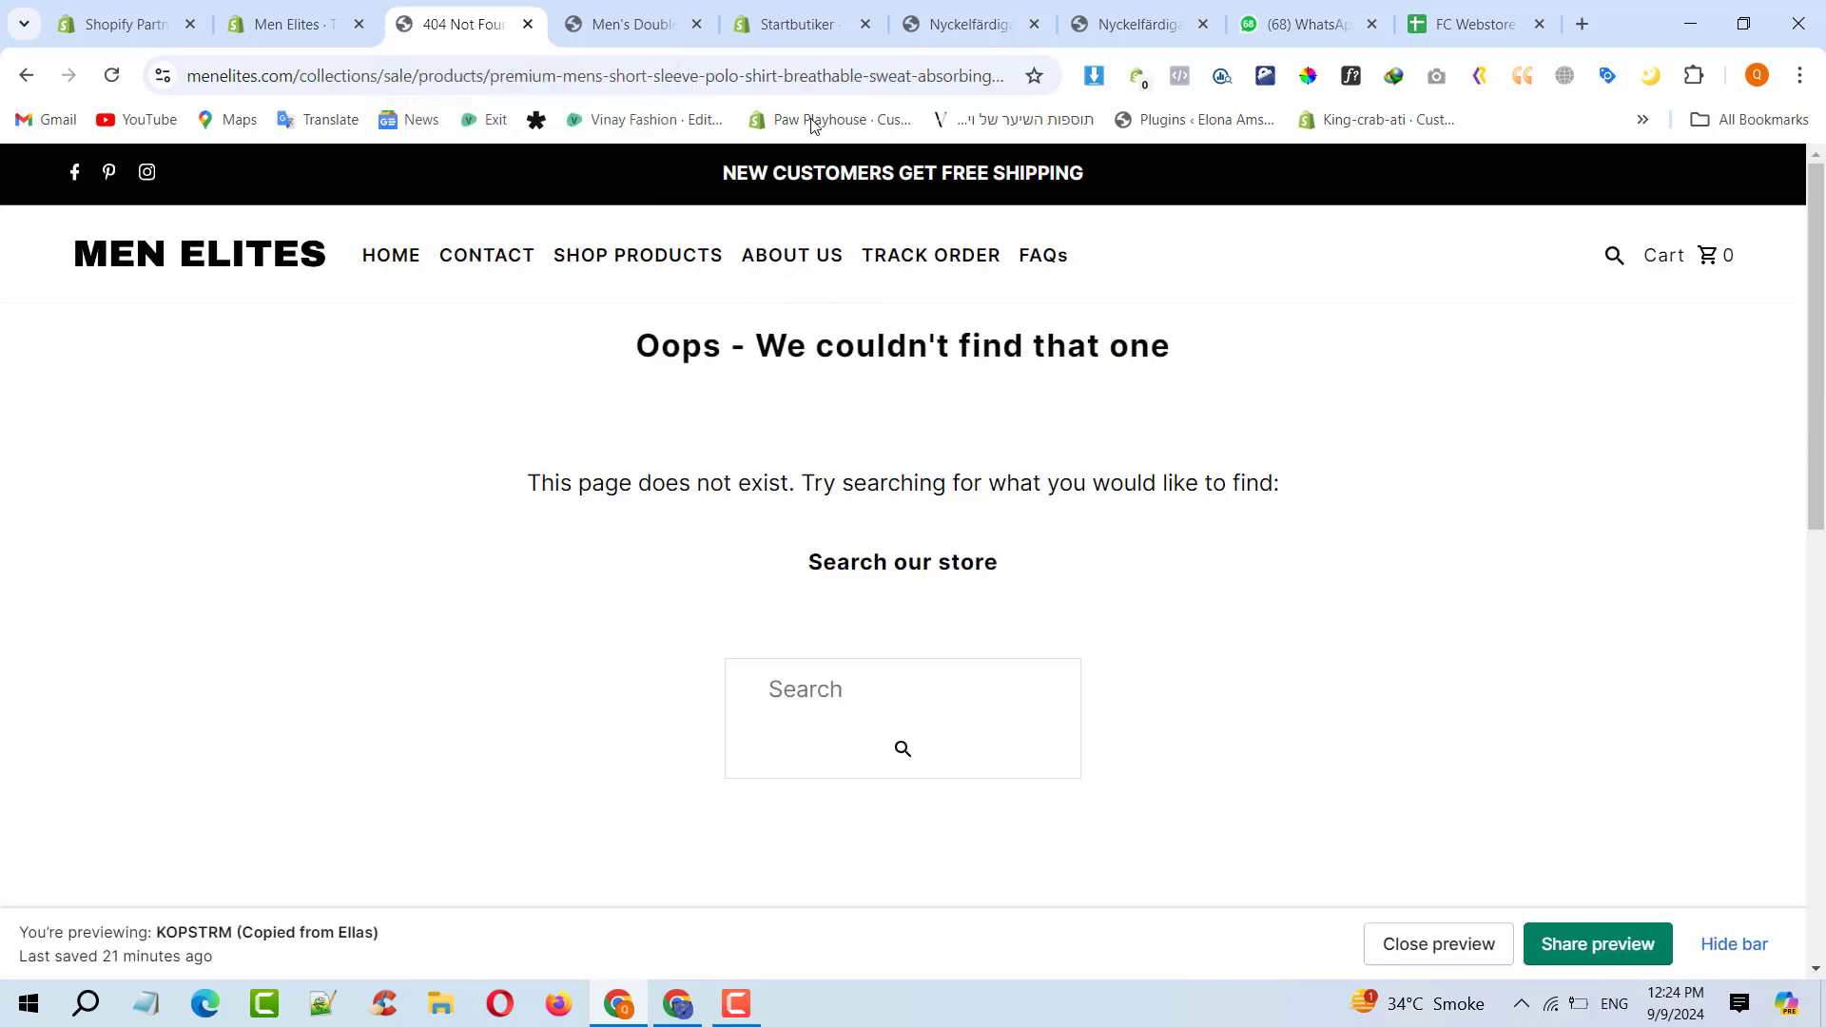
left_click(285, 24)
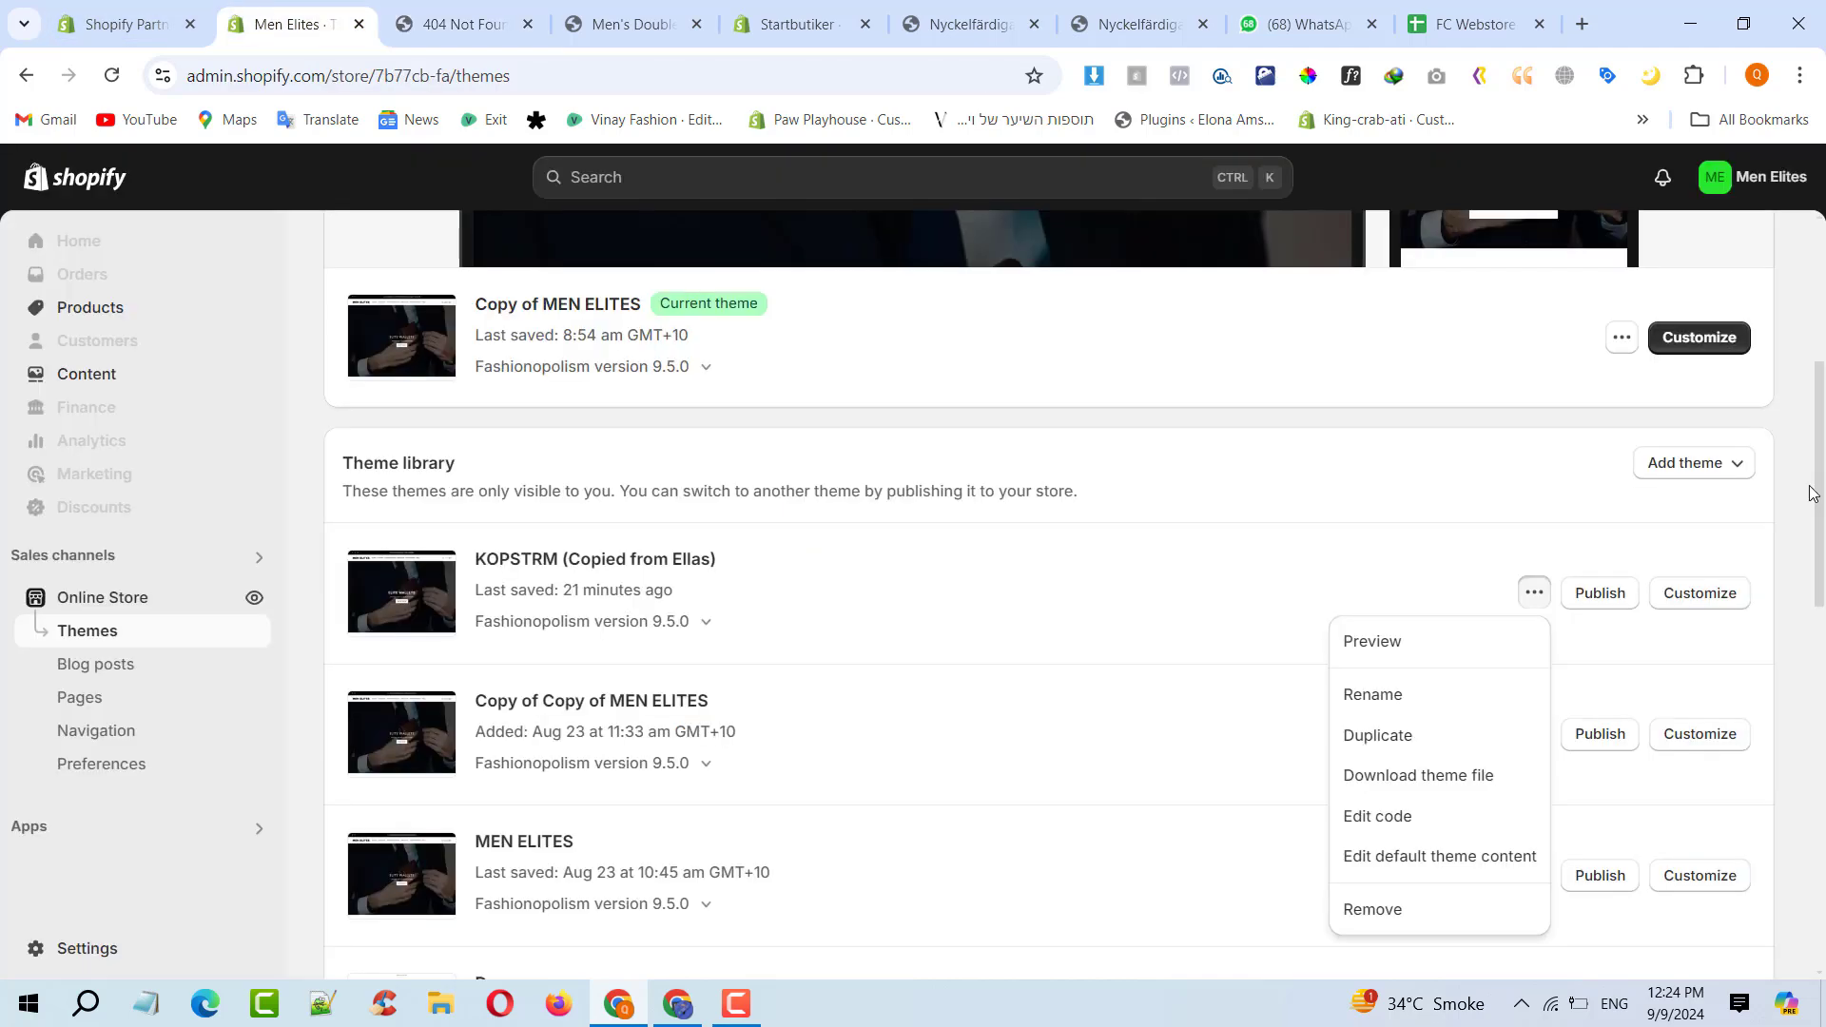
left_click(1725, 557)
Open KOPSTRM in the theme editor and open the store admin's Products list in a new tab
left_click(1709, 593)
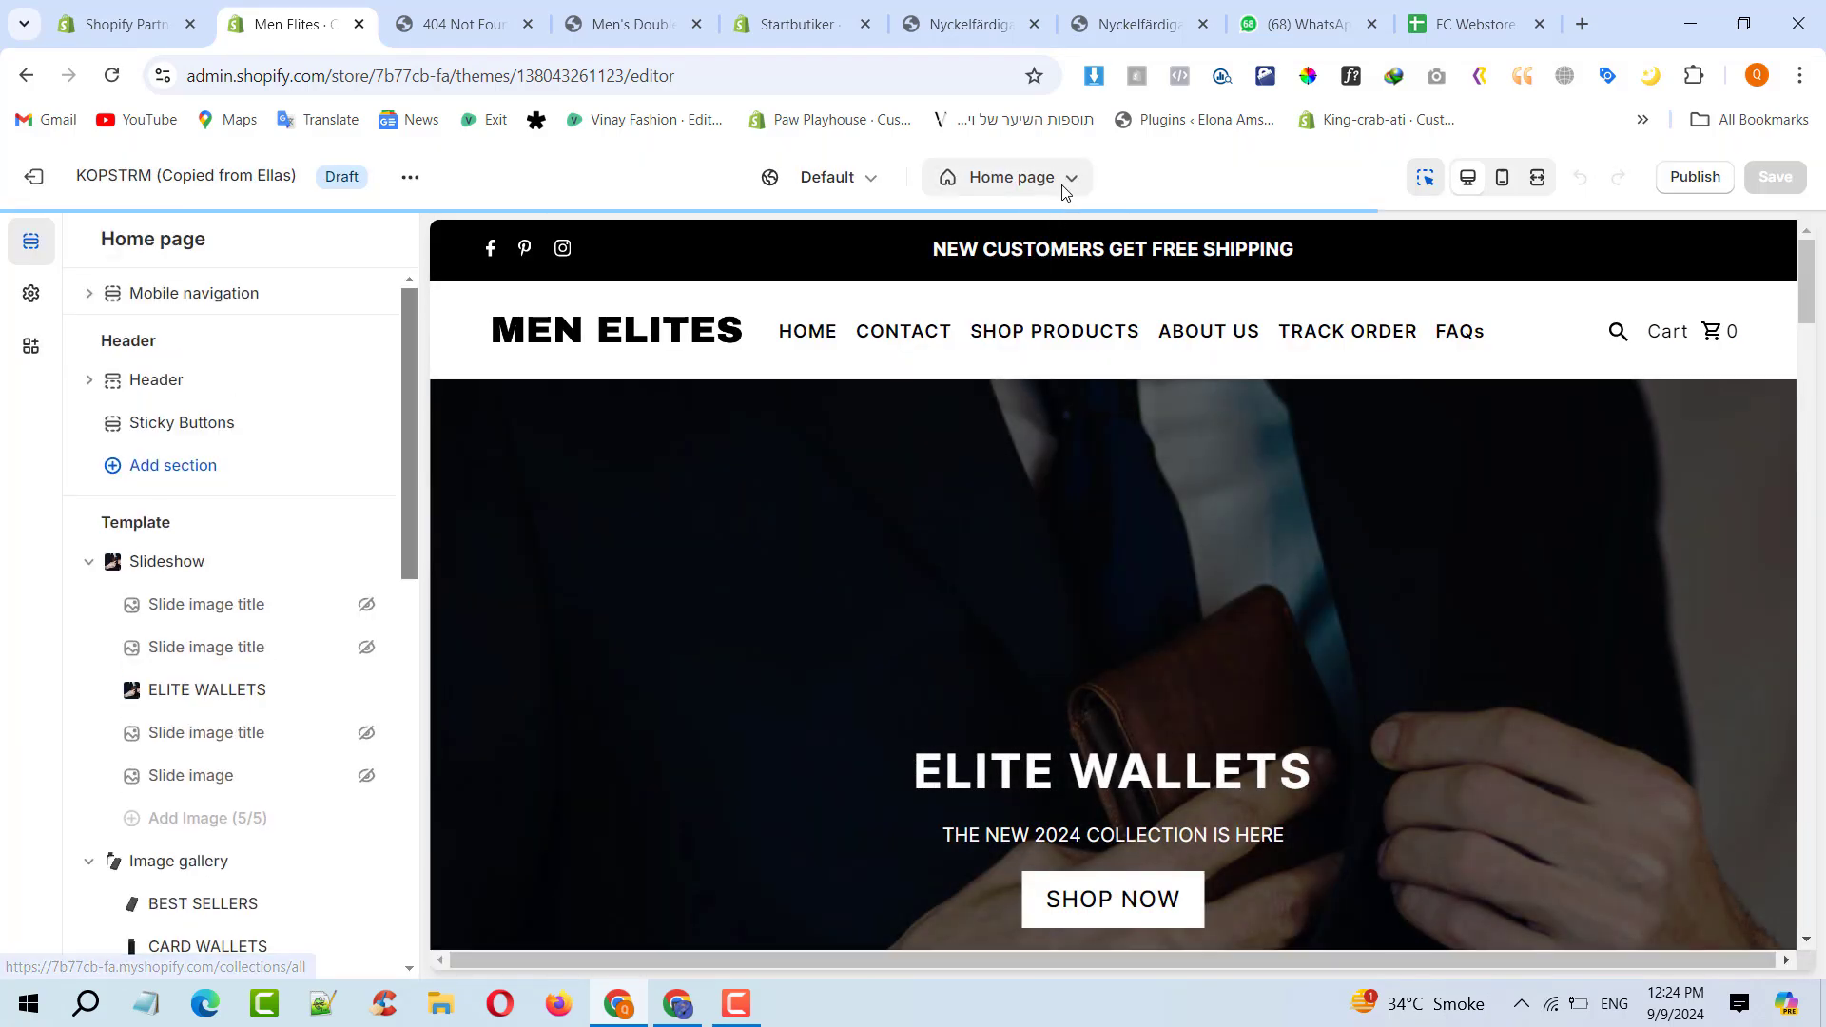
left_click(1062, 183)
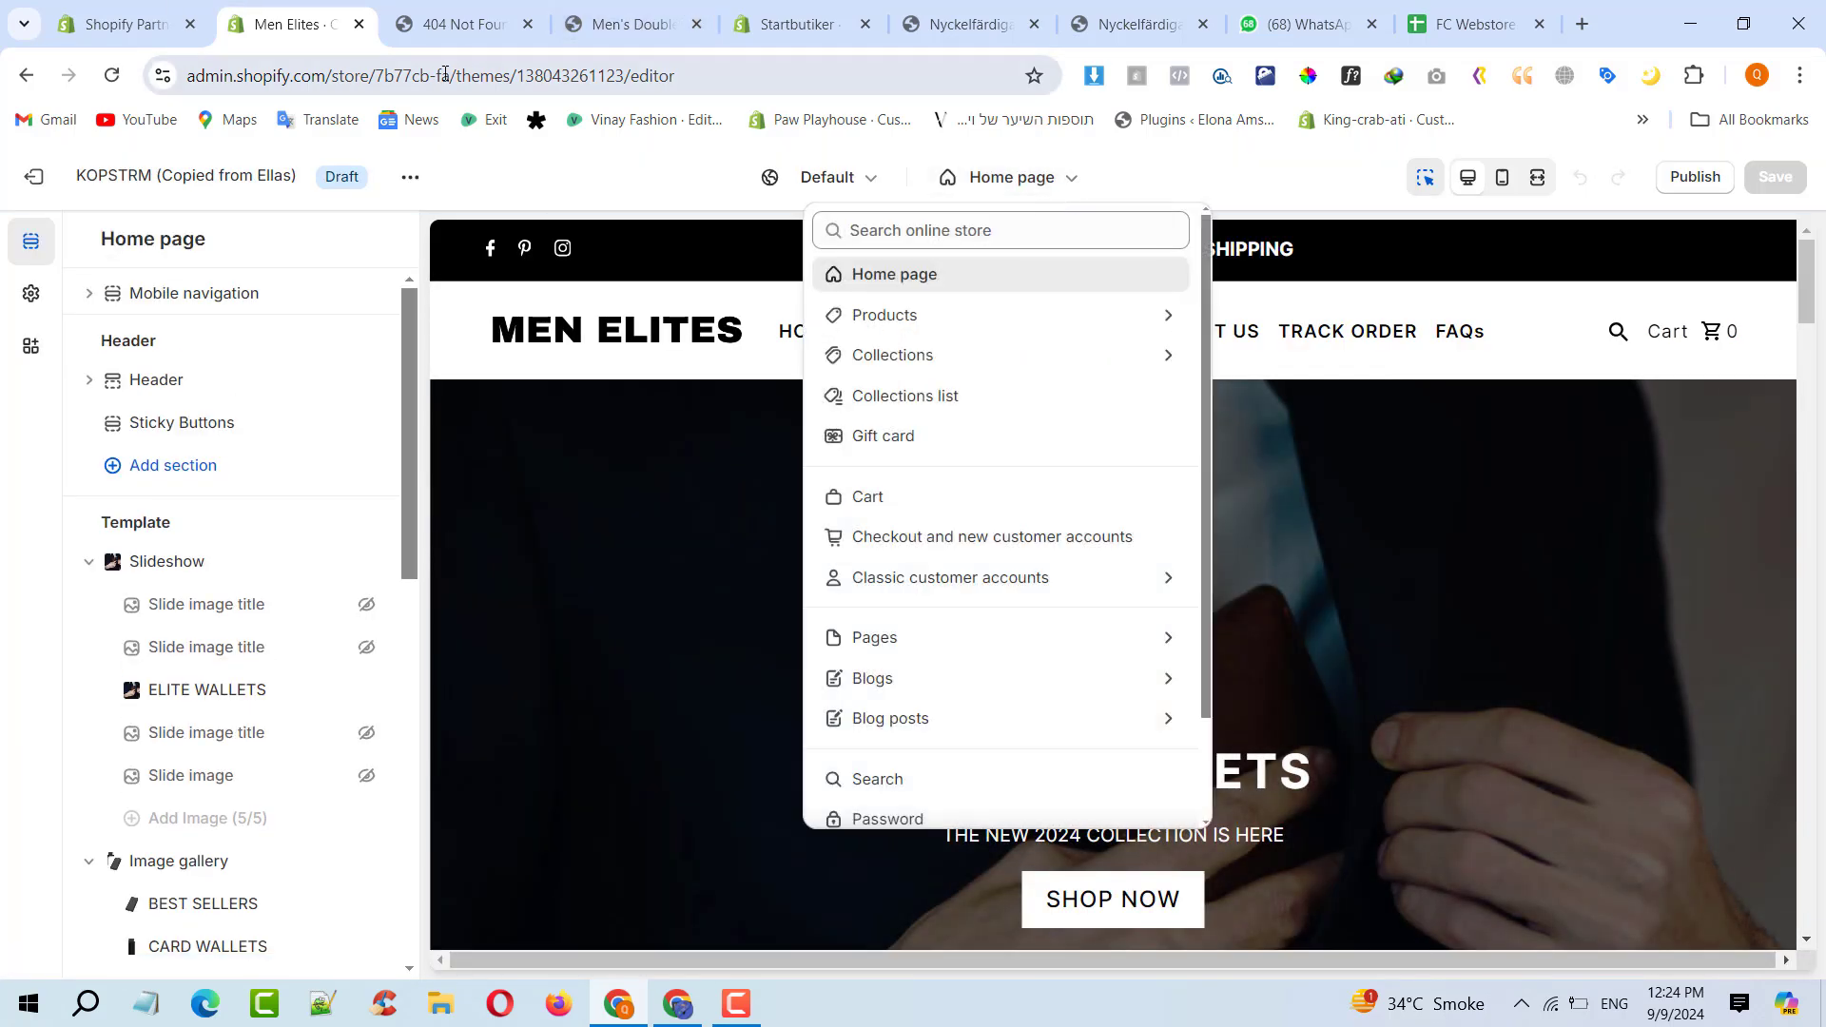
left_click_drag(454, 76, 185, 76)
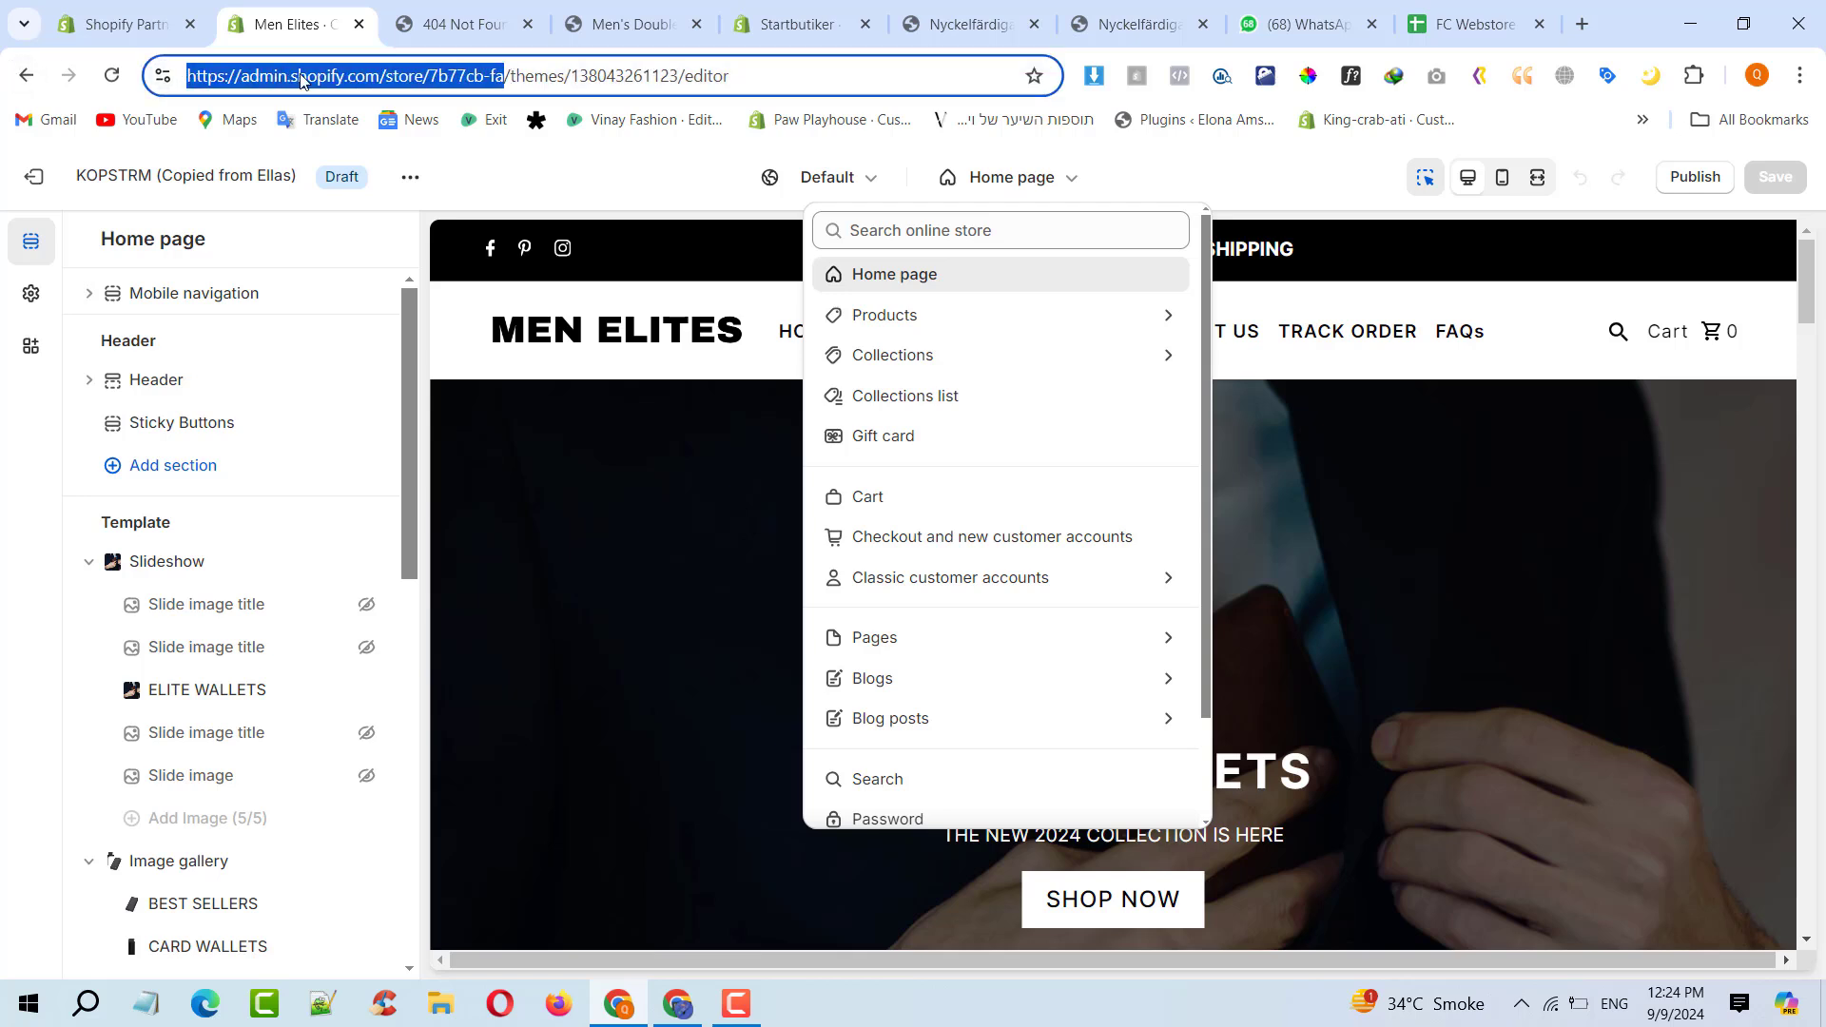
left_click_drag(302, 80, 300, 5)
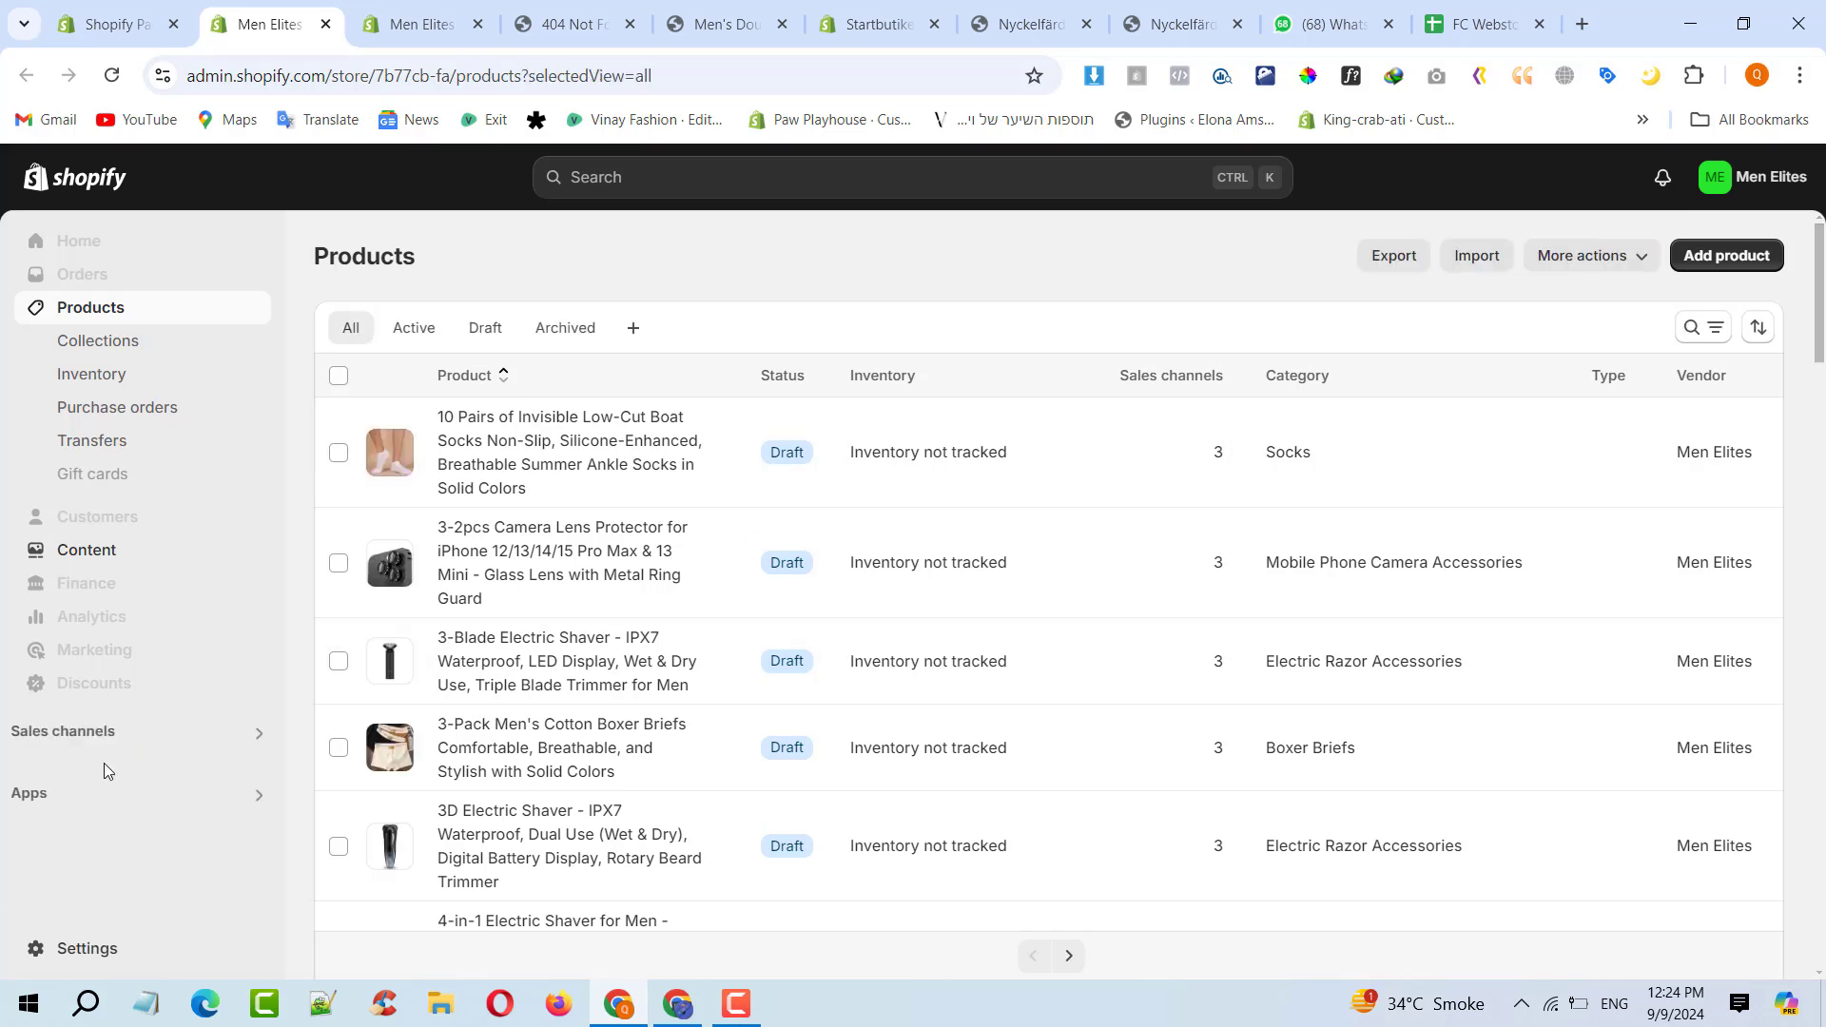
Go to Online Store themes and customize the live Copy of MEN ELITES theme
left_click(258, 733)
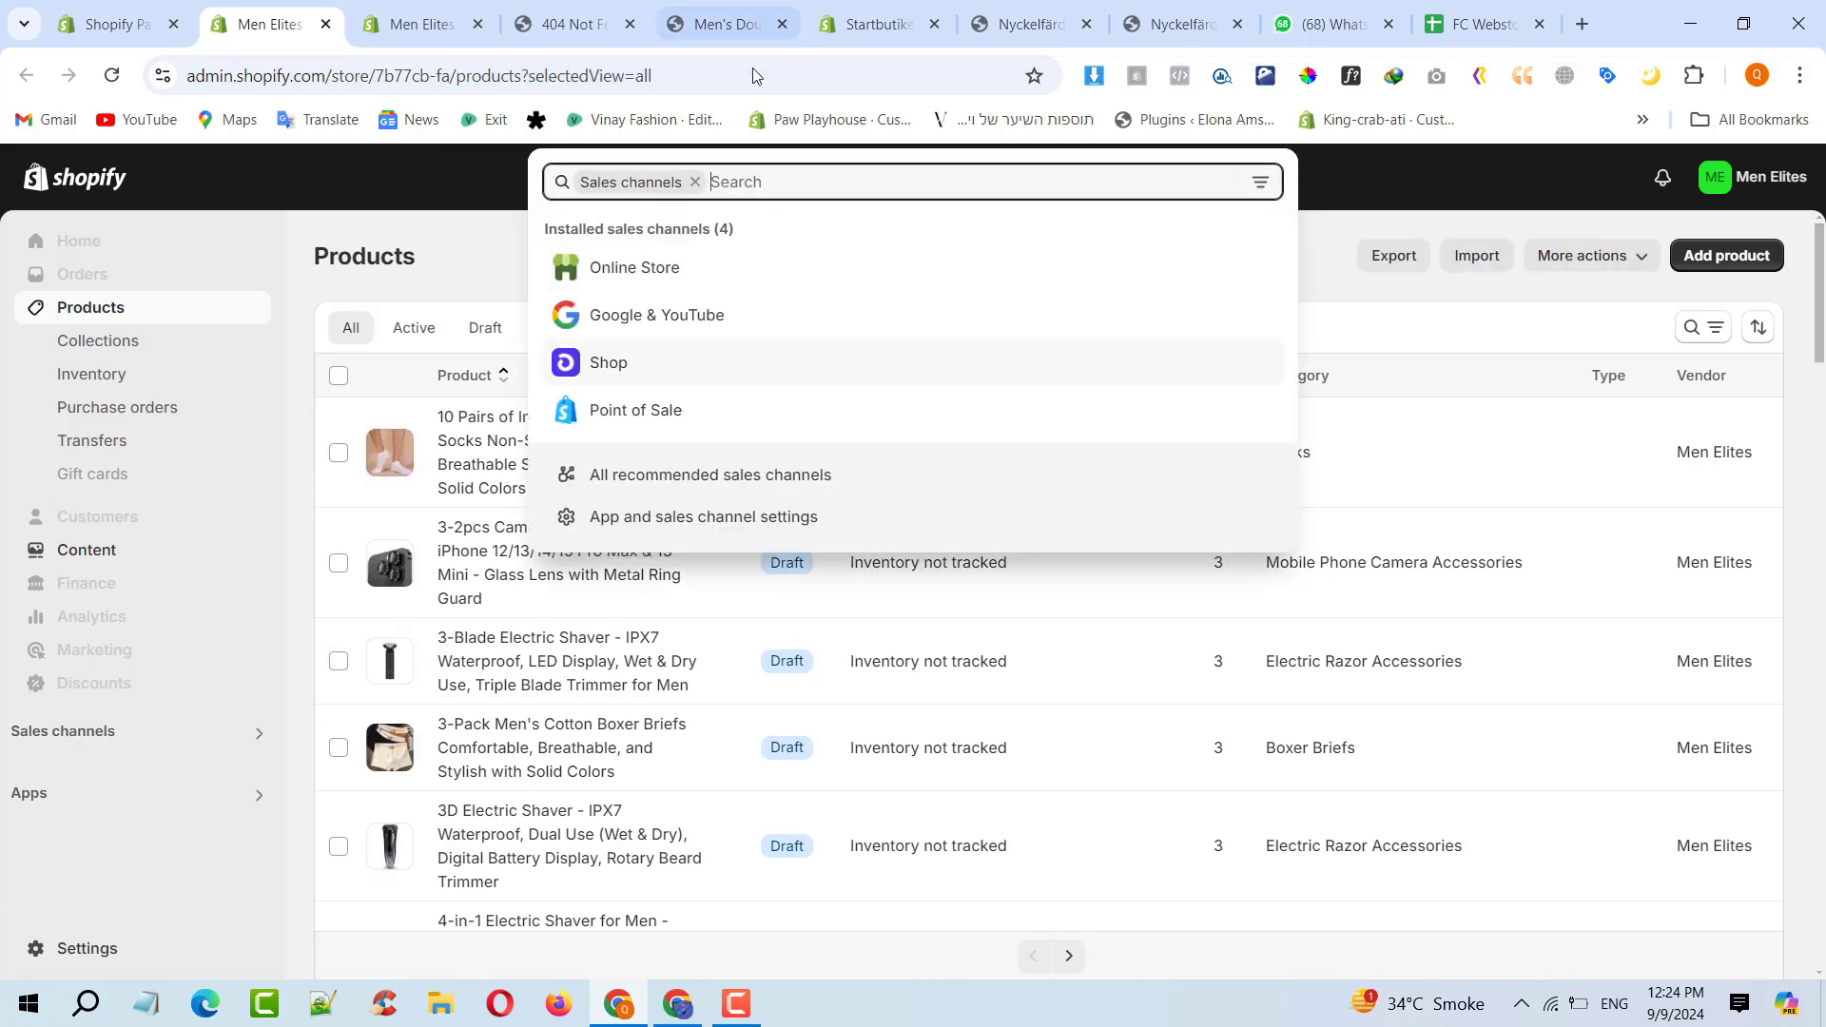
left_click(635, 271)
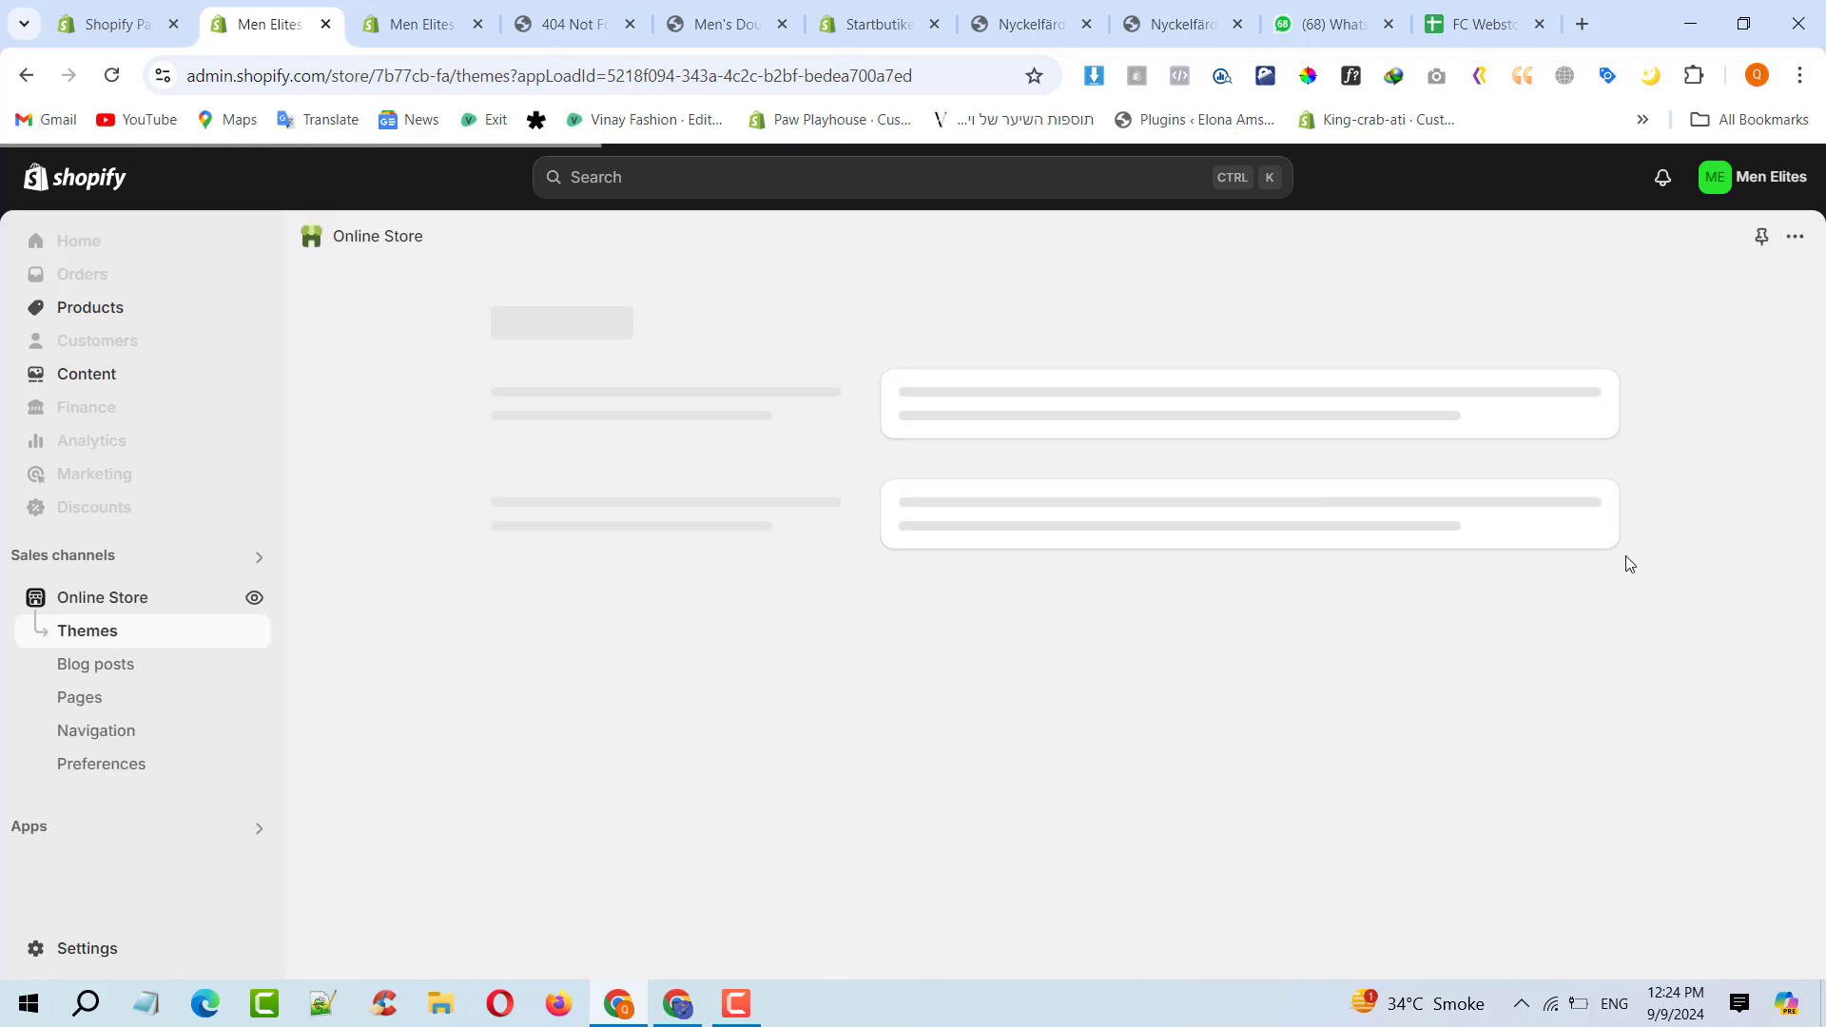
left_click(1711, 775)
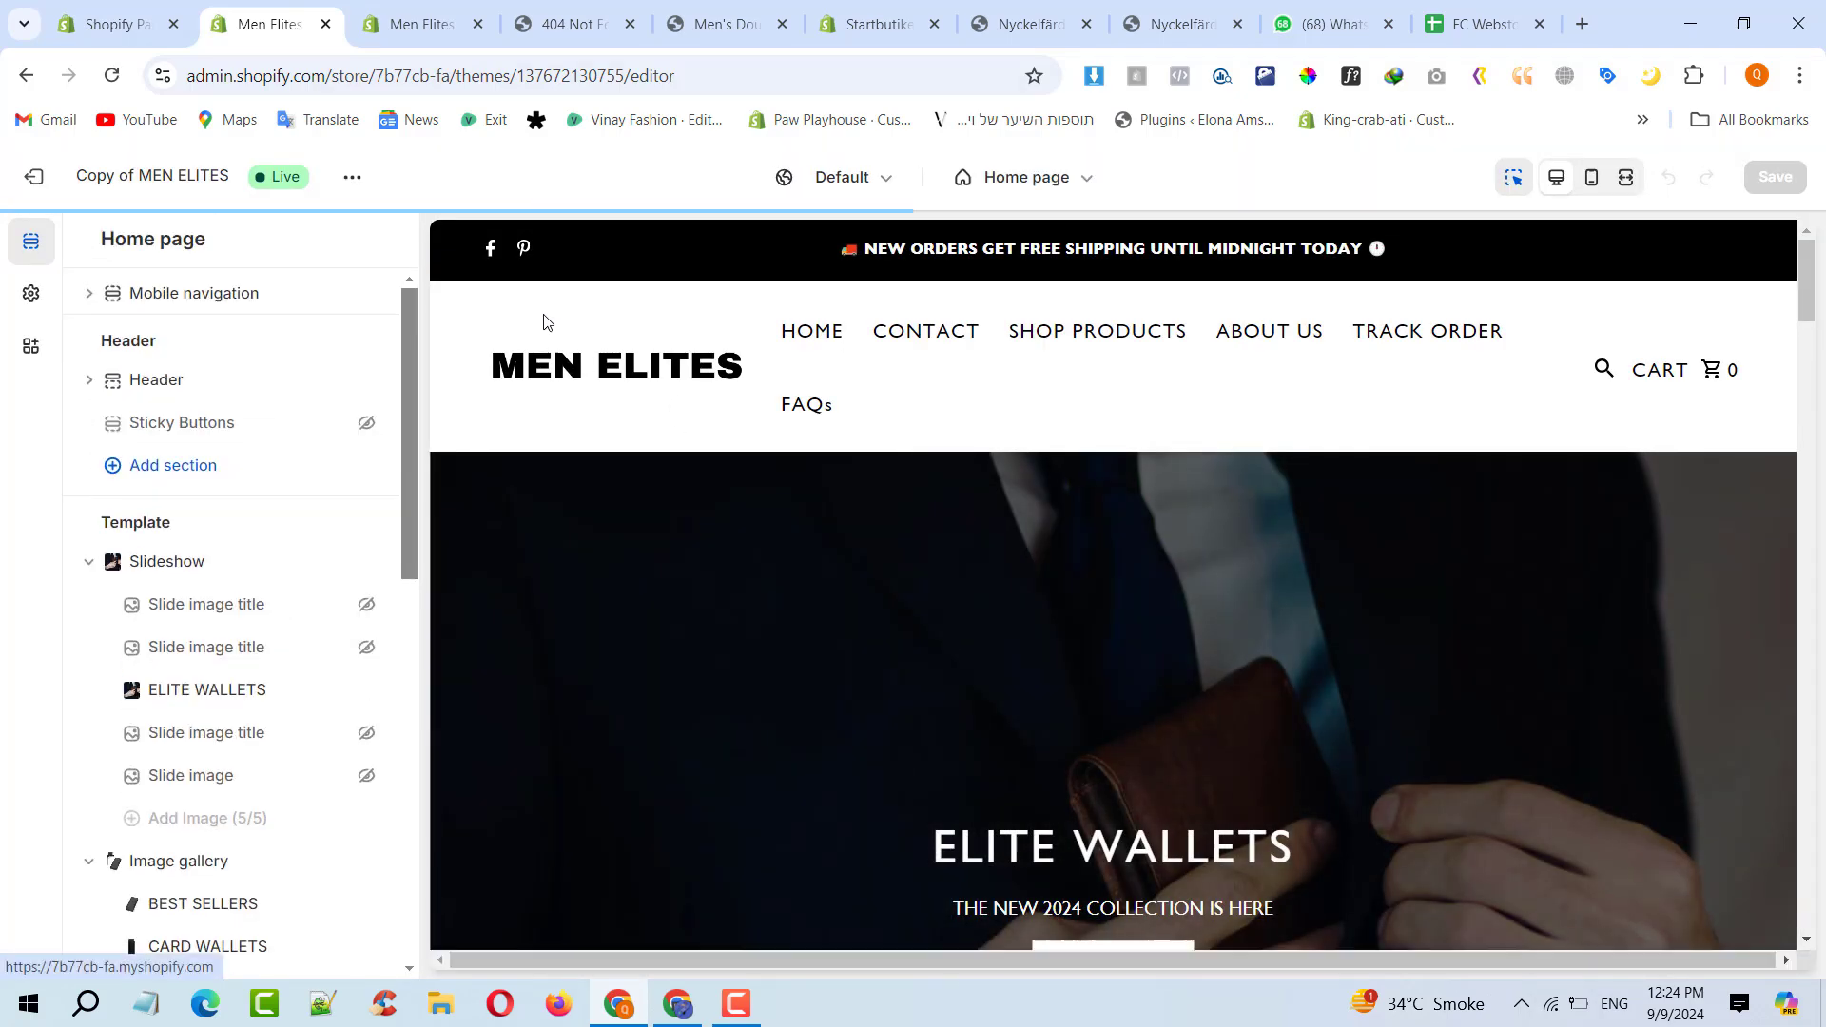
View the live theme's product templates, then KOPSTRM's 'men' and 'pre-order' templates with 0 products
left_click(1016, 190)
left_click(925, 323)
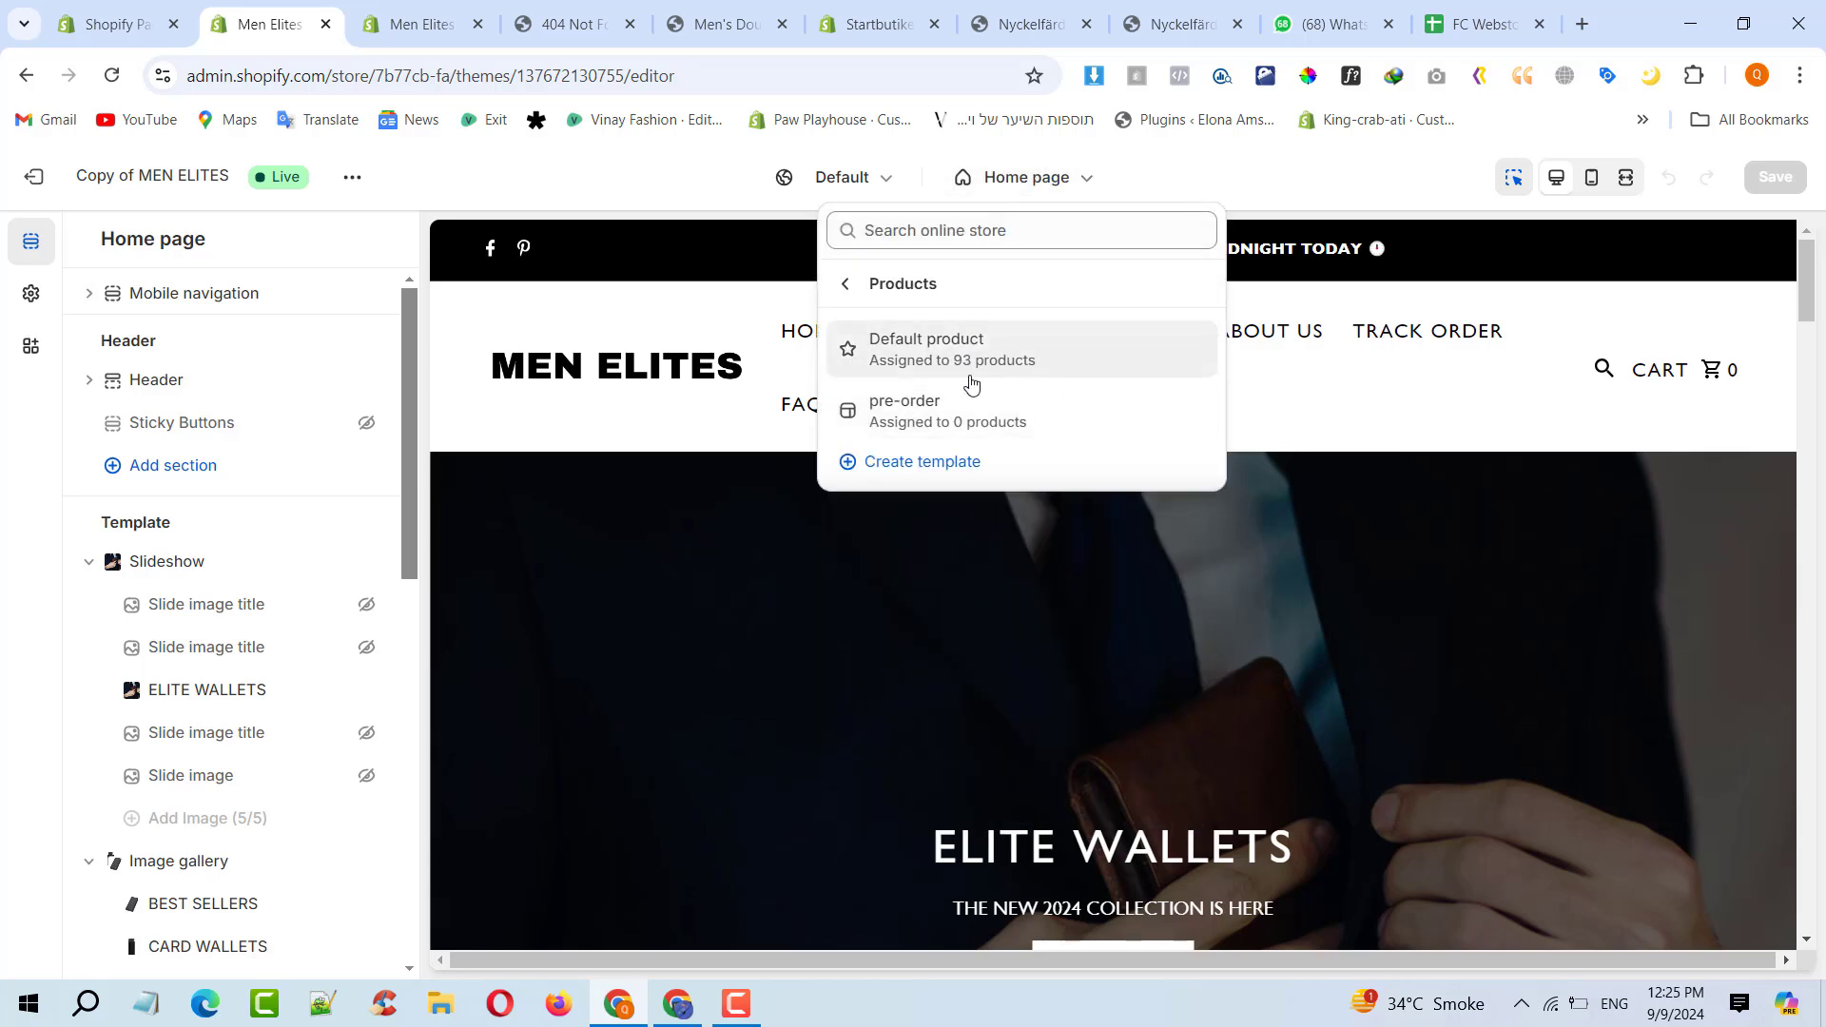
left_click(423, 23)
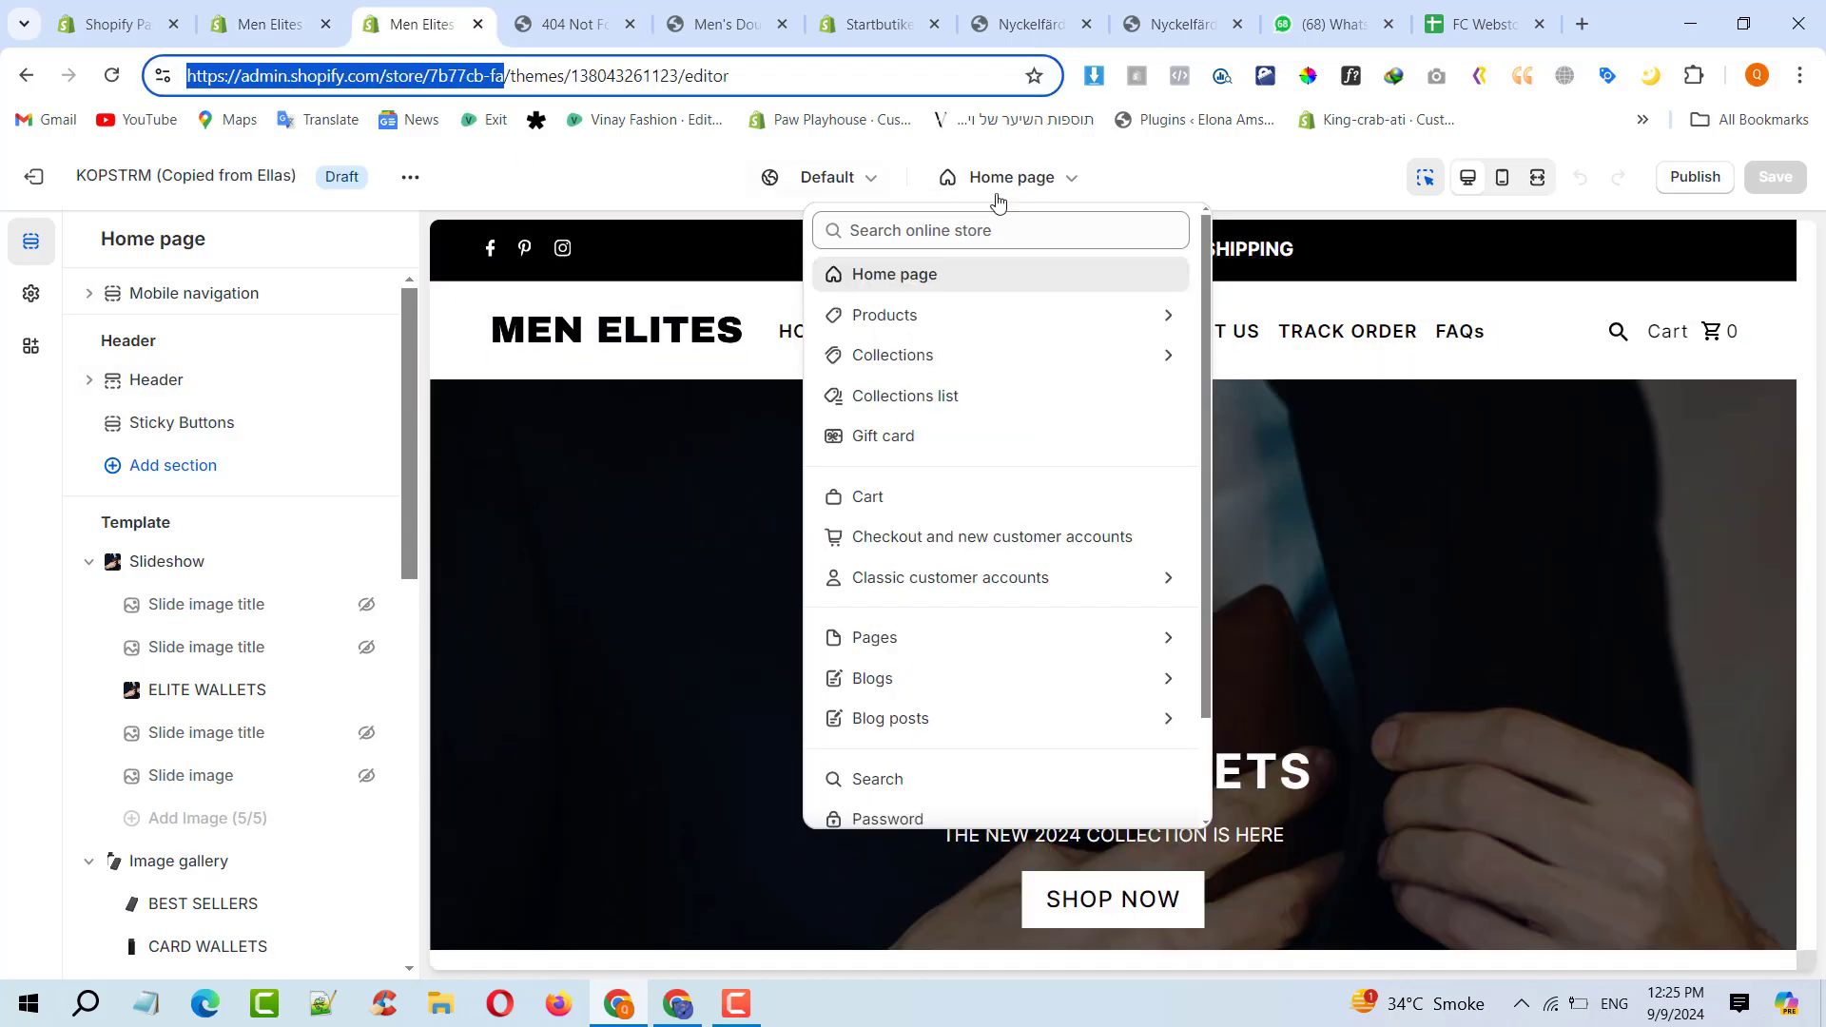
left_click(1043, 184)
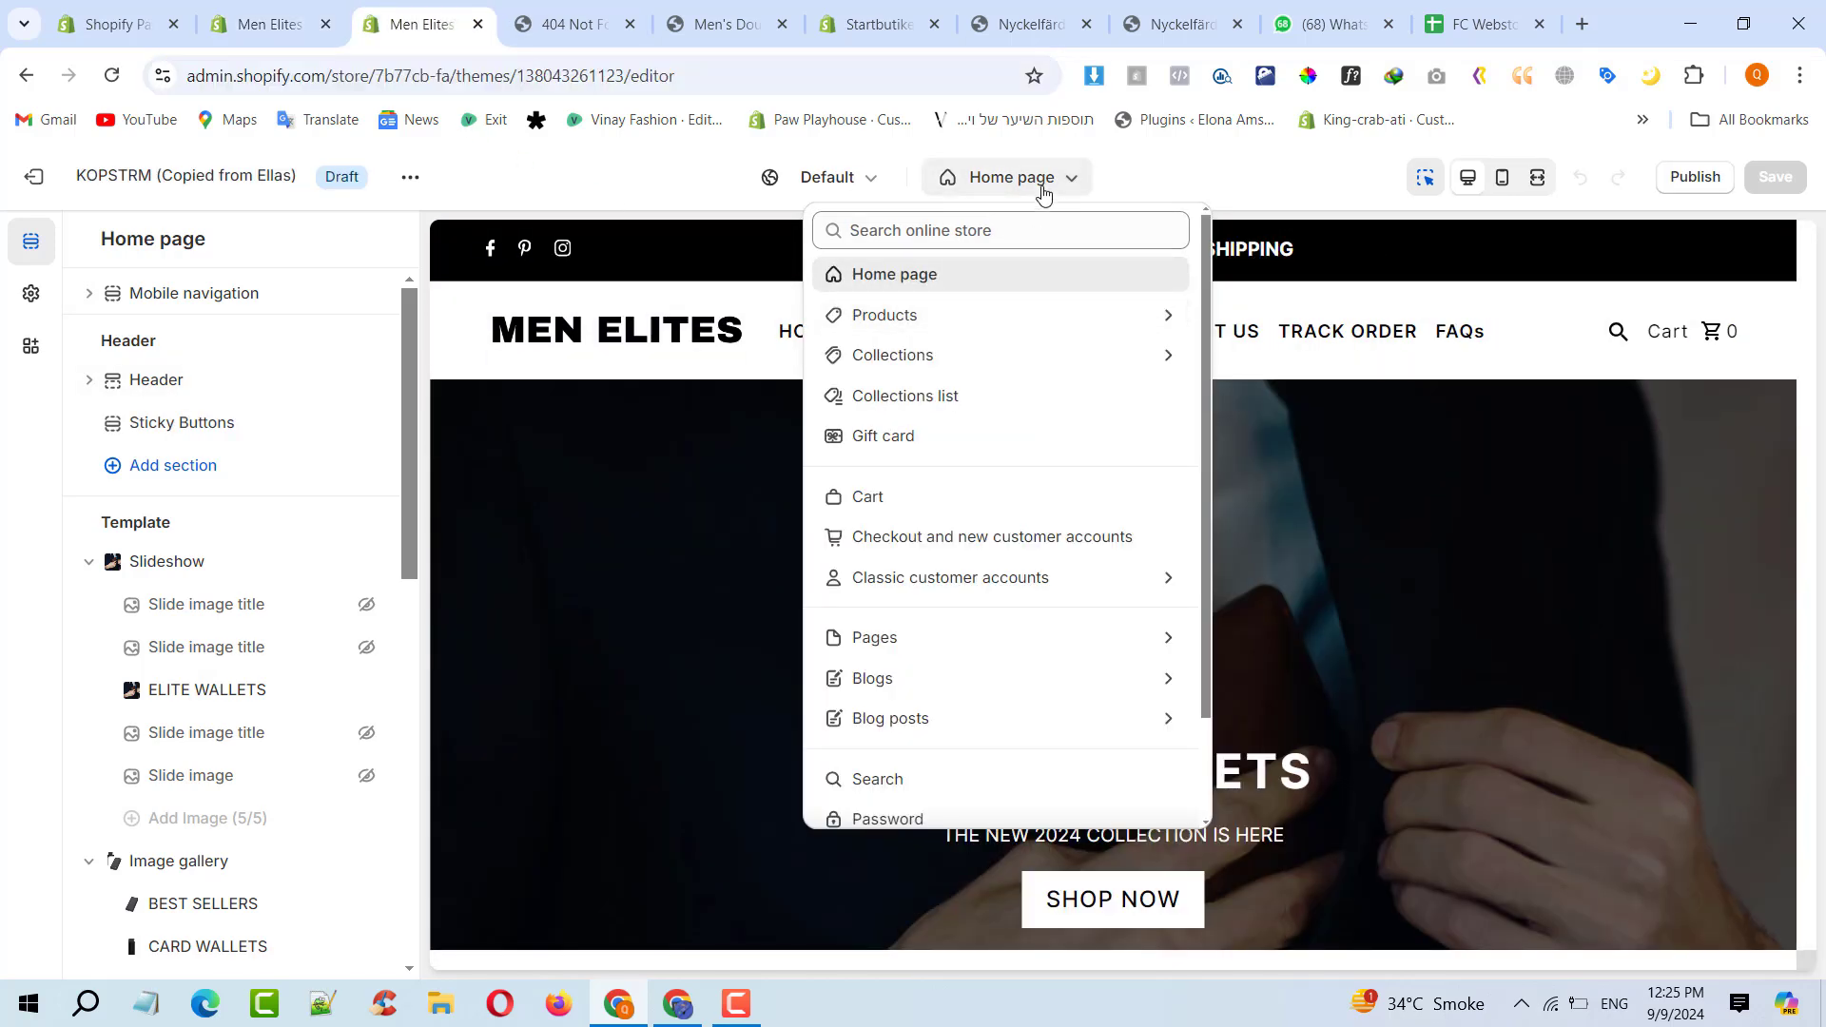
left_click(1043, 183)
left_click(1019, 327)
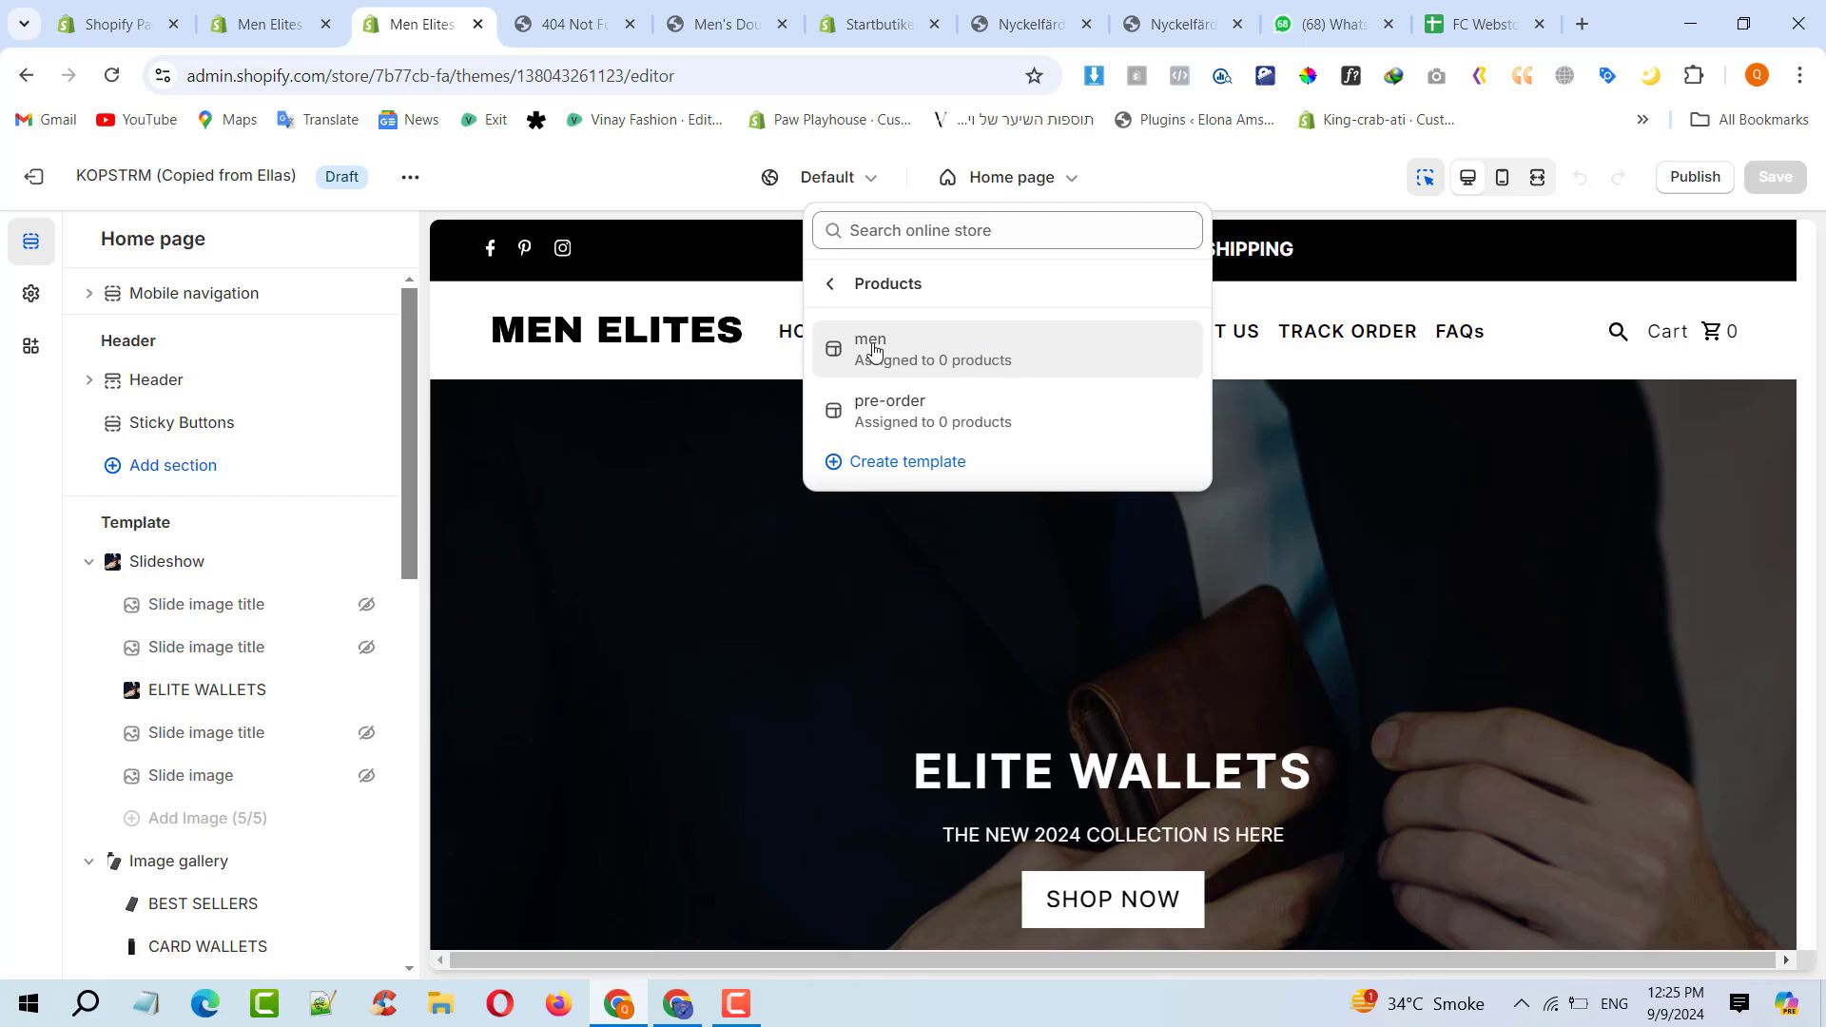
Open the KOPSTRM theme's code editor from its theme options
left_click(541, 167)
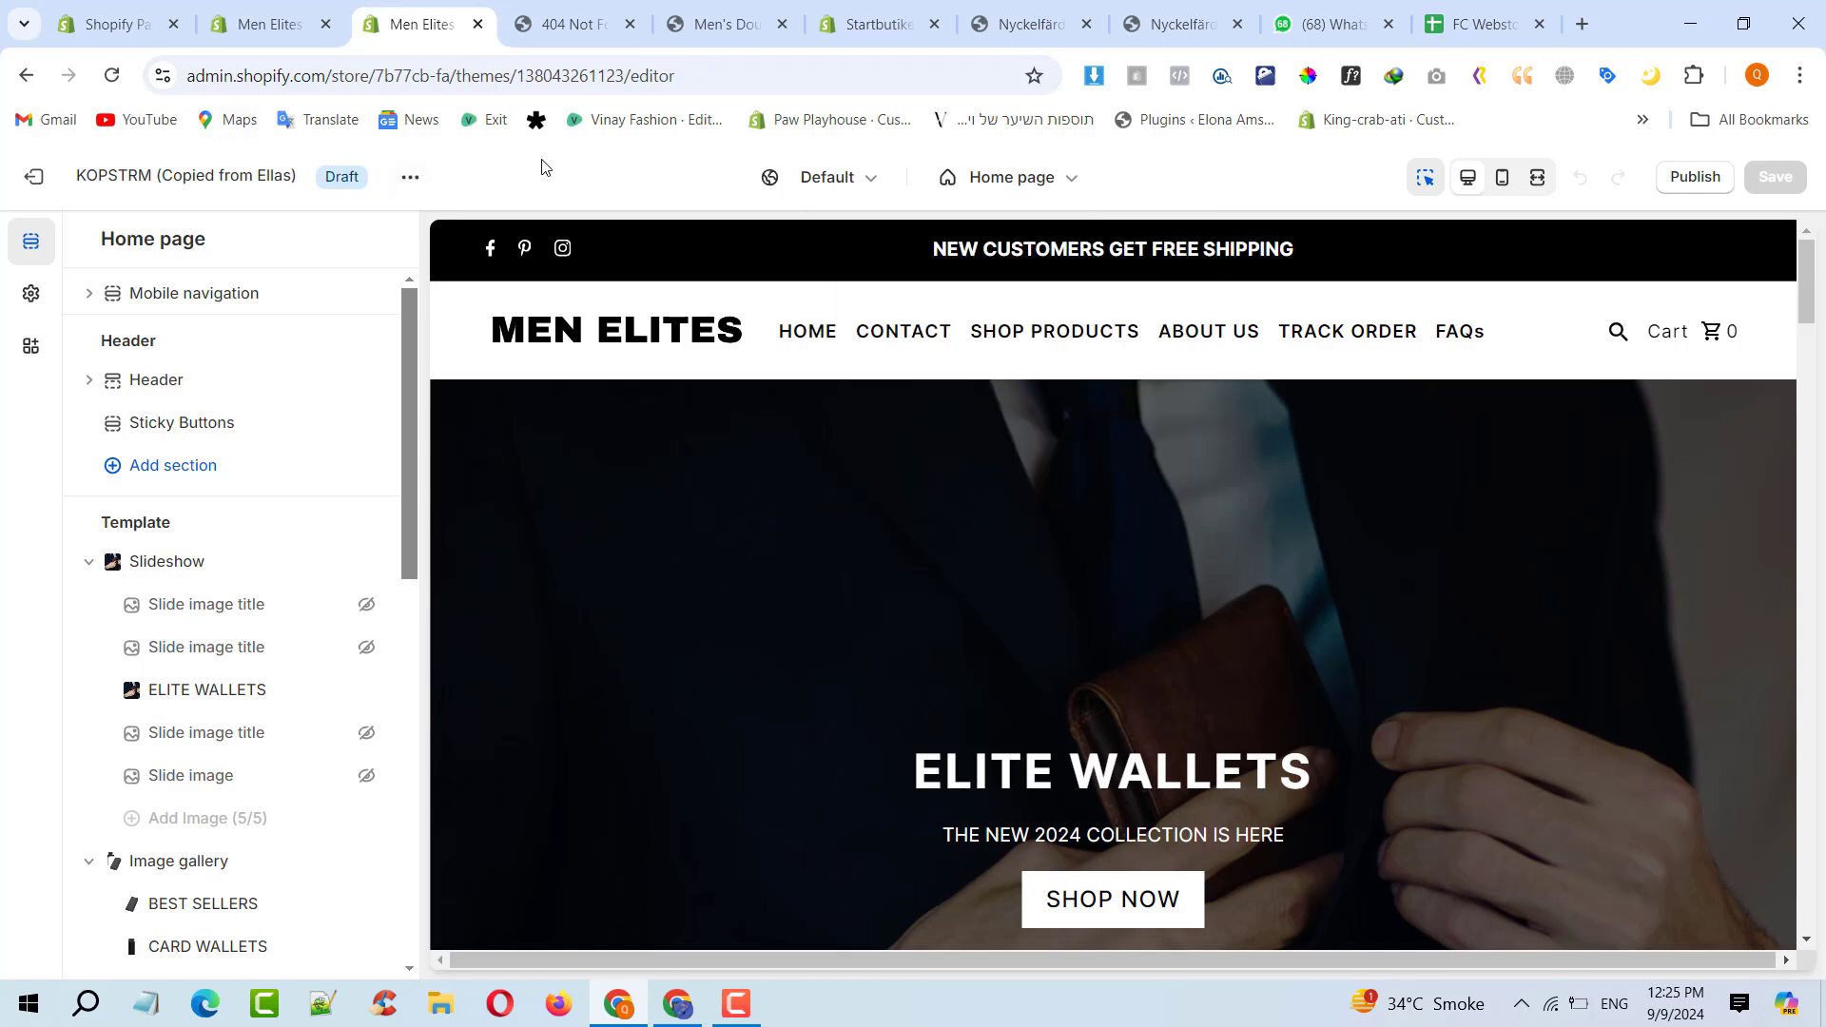
left_click(410, 177)
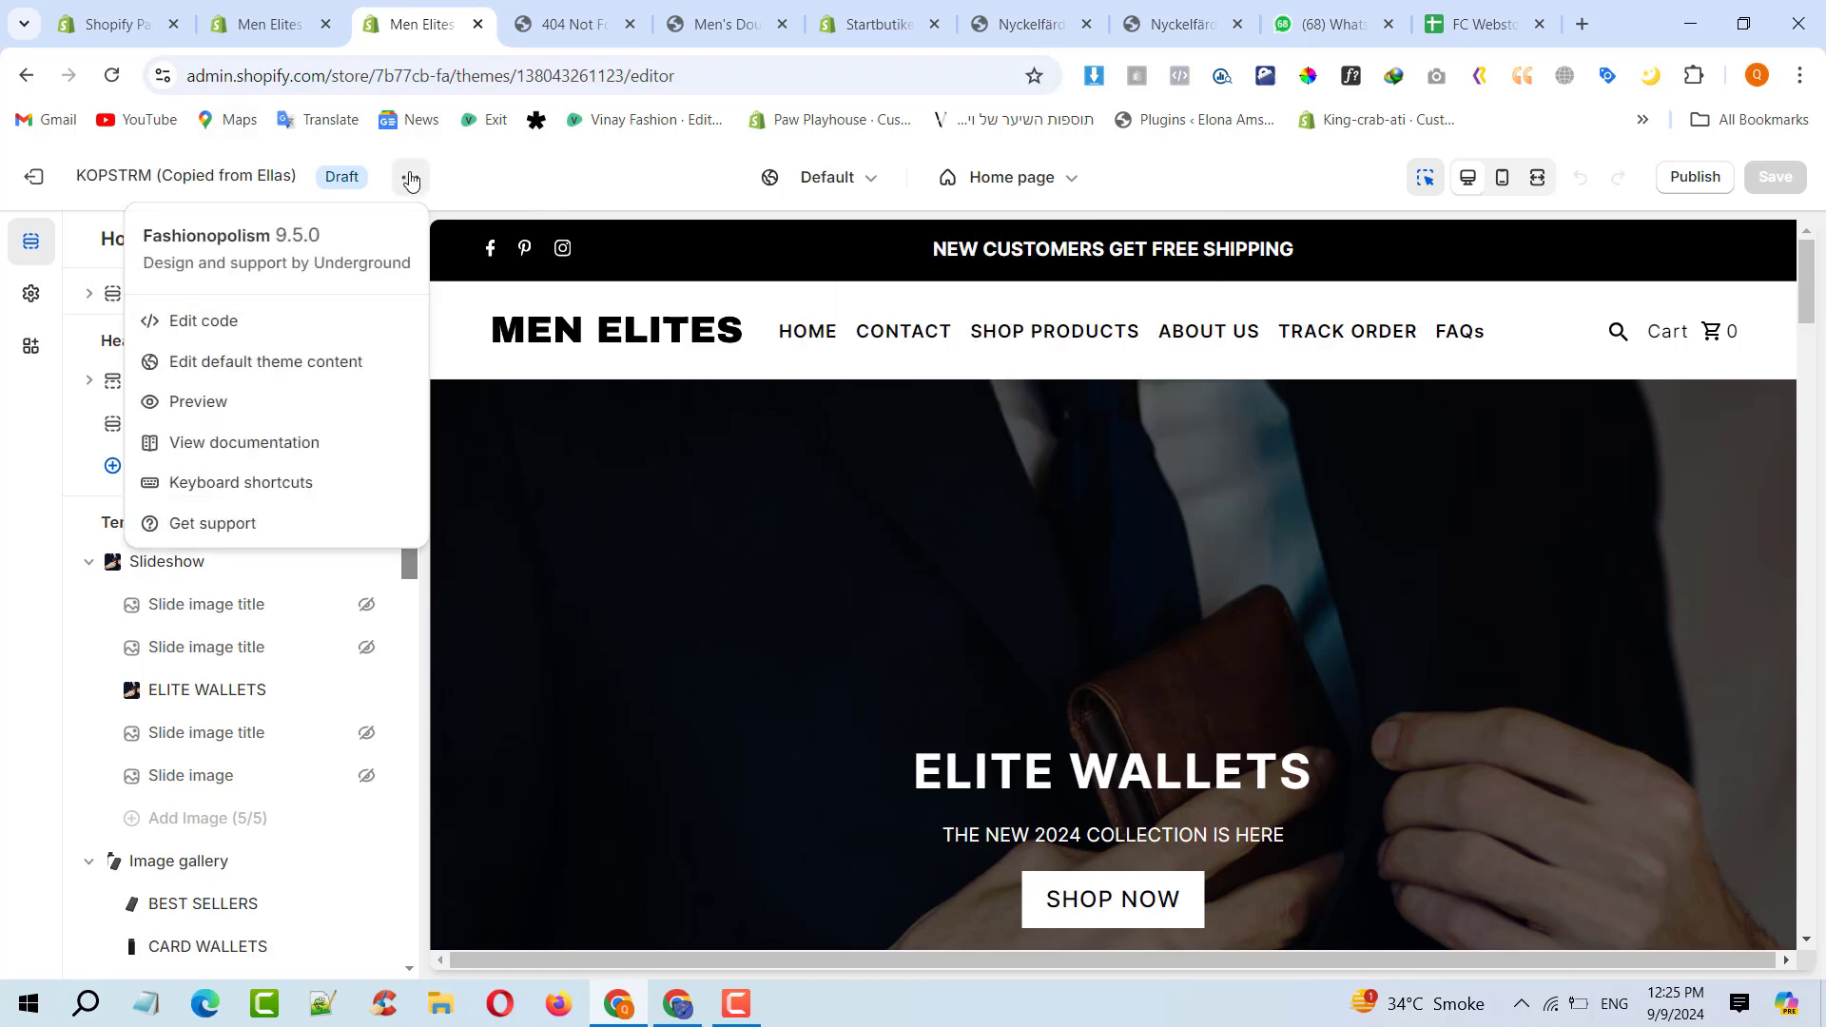
left_click(288, 325)
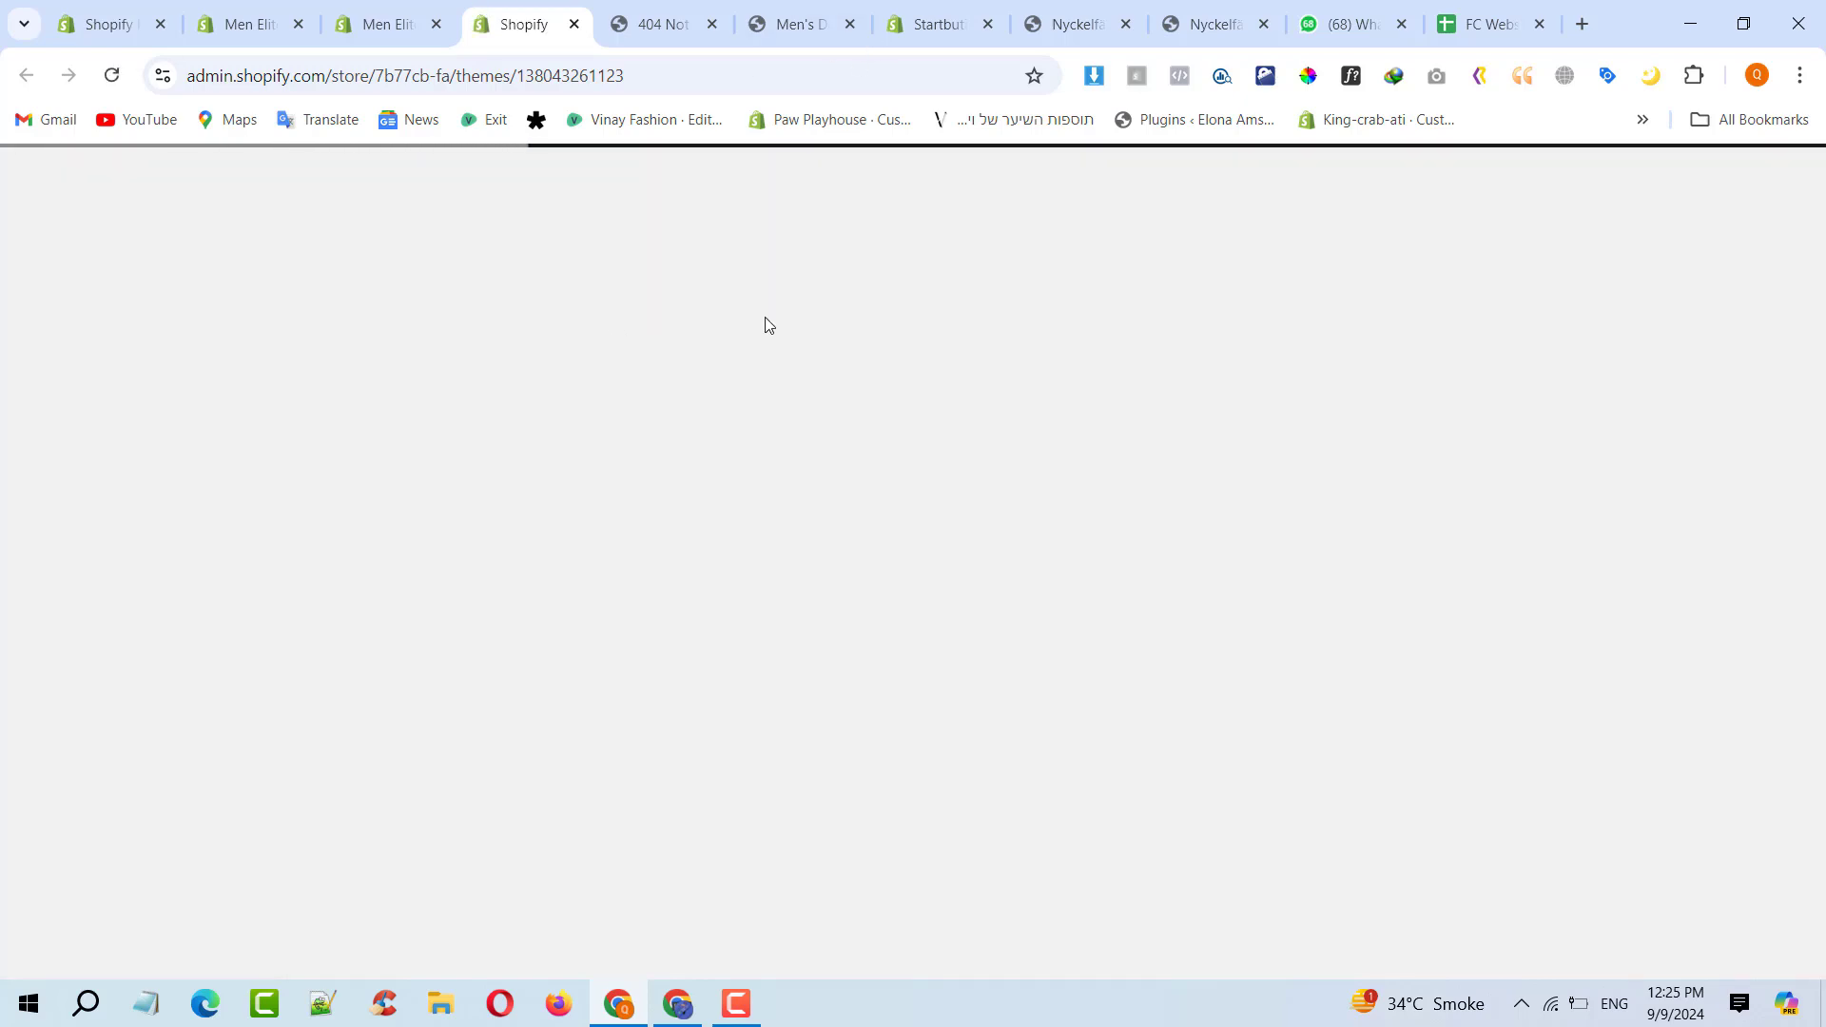
Close five unrelated browser tabs, including WhatsApp
left_click(1128, 23)
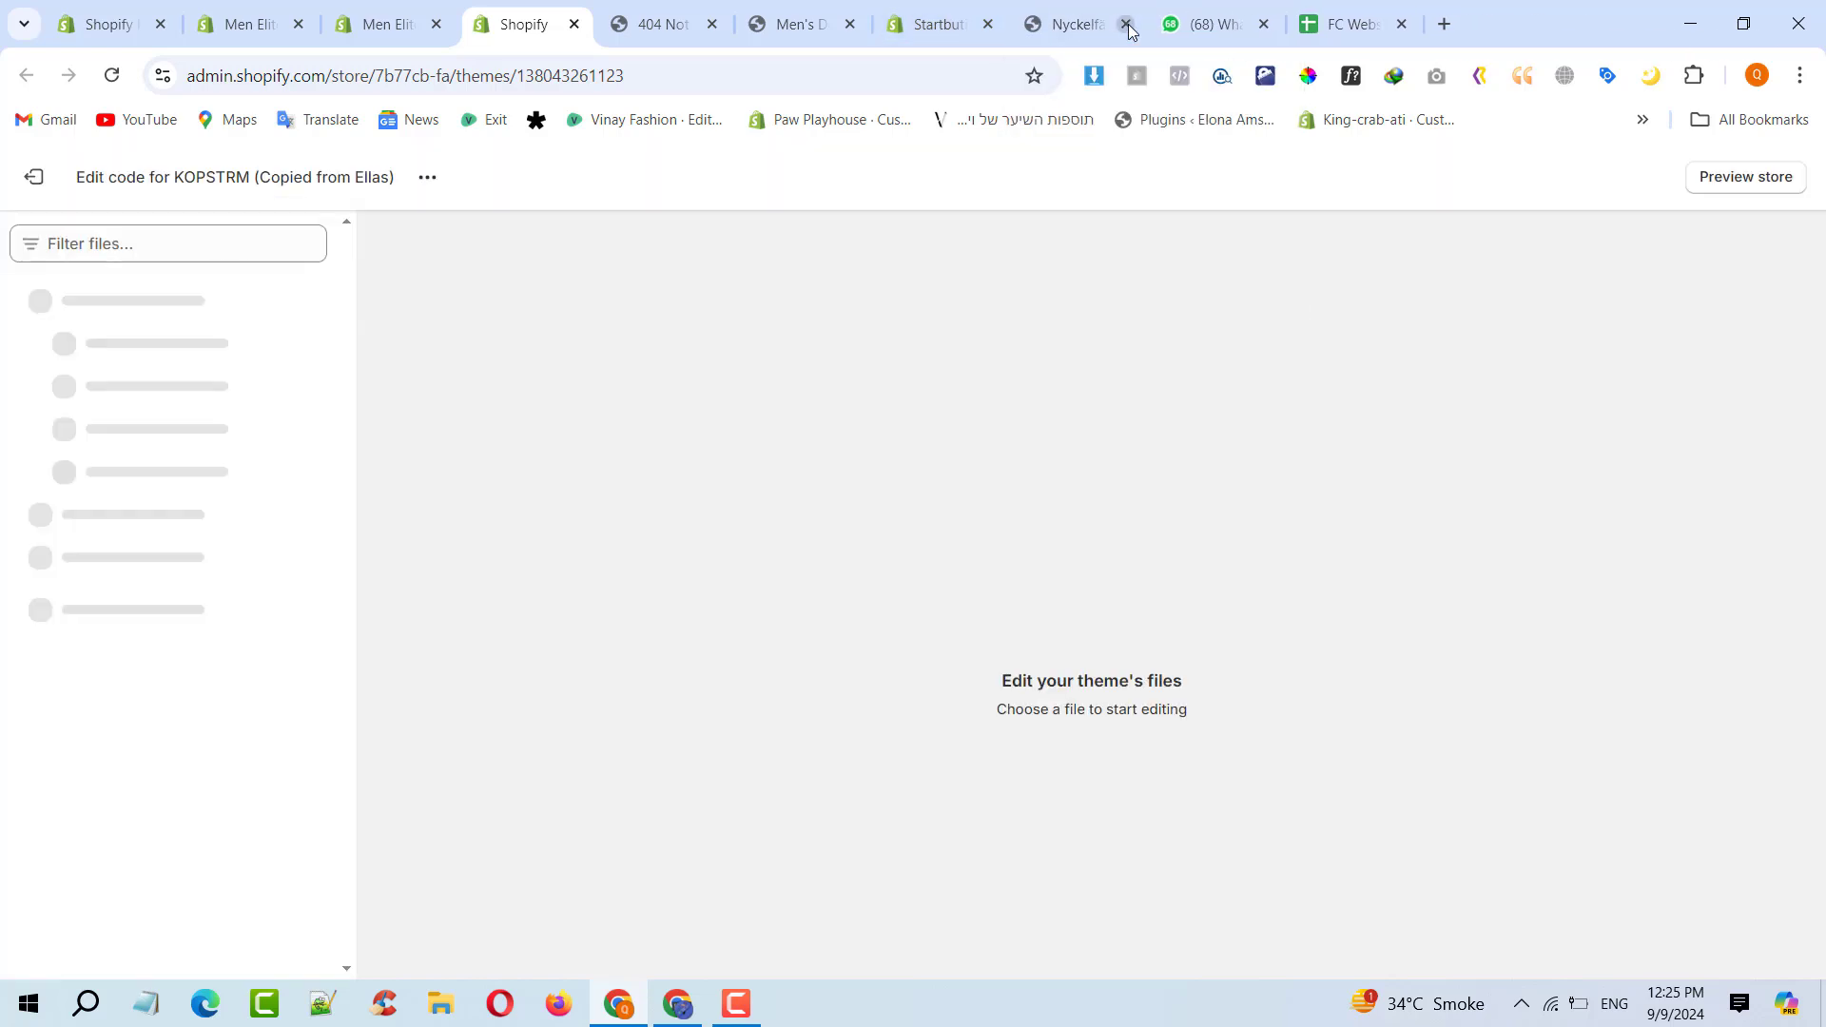
left_click(1128, 25)
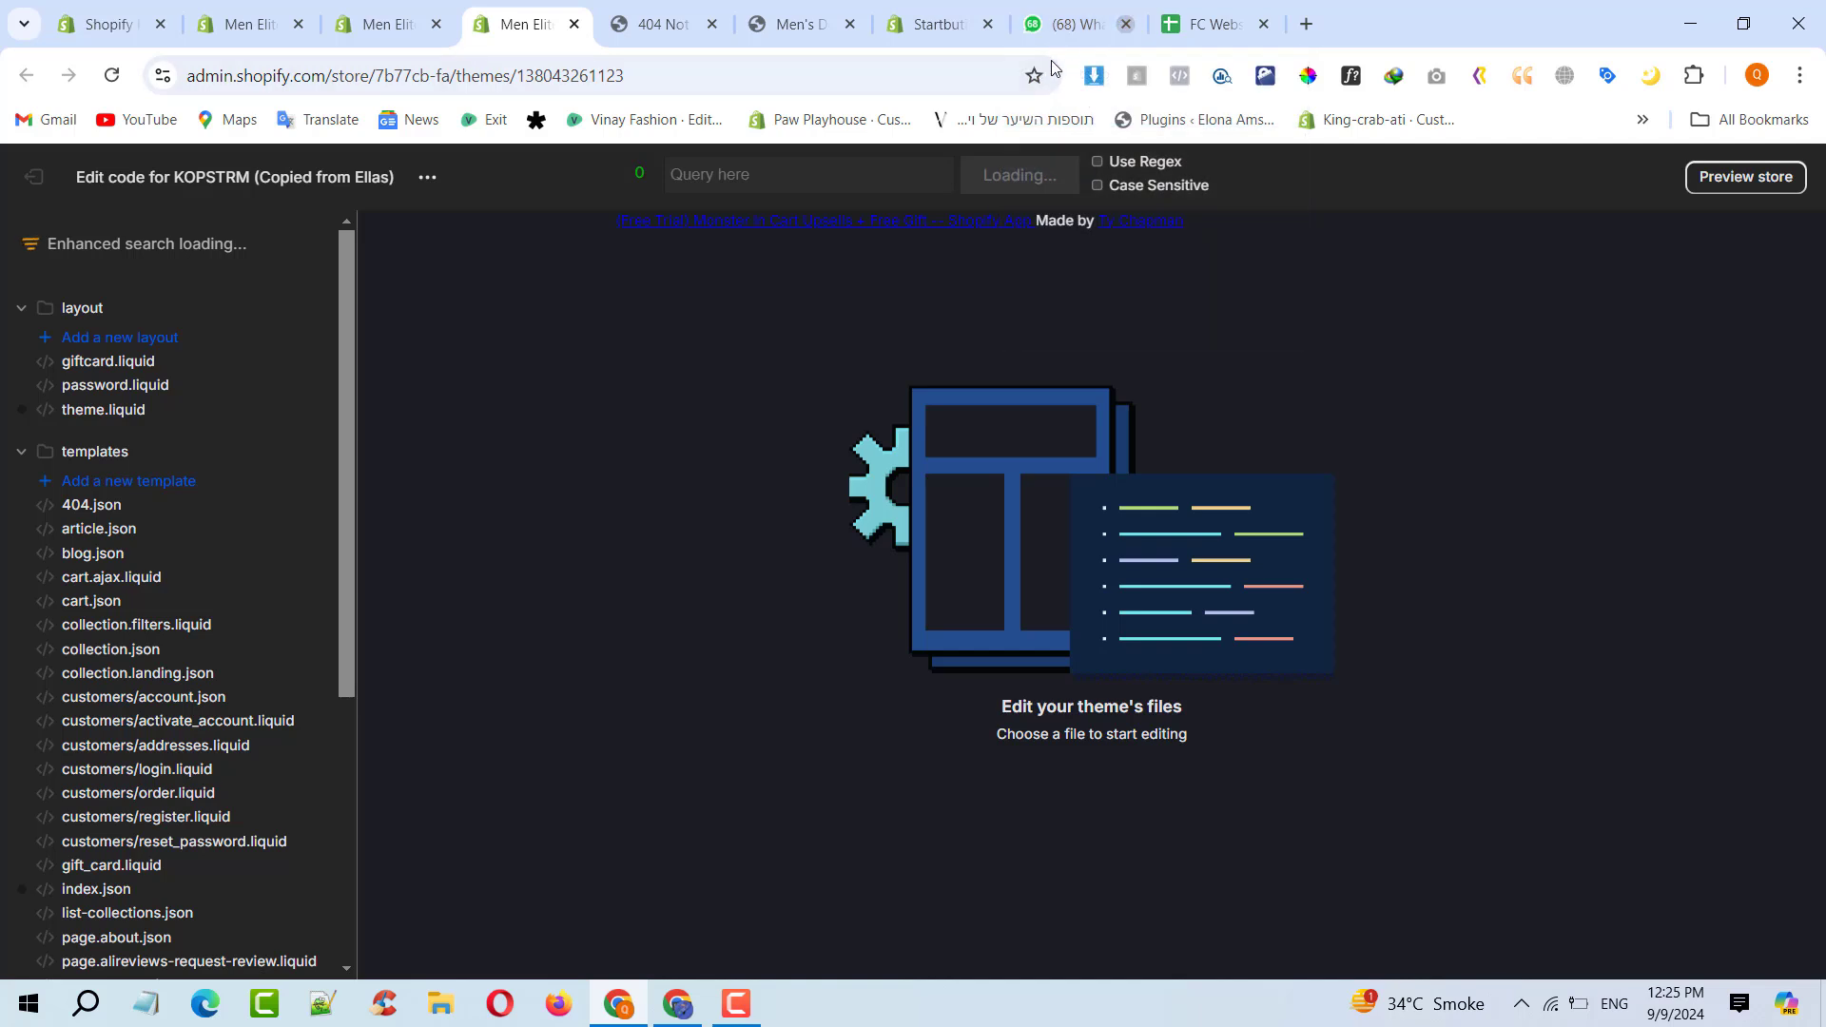
left_click(1125, 24)
left_click(1125, 25)
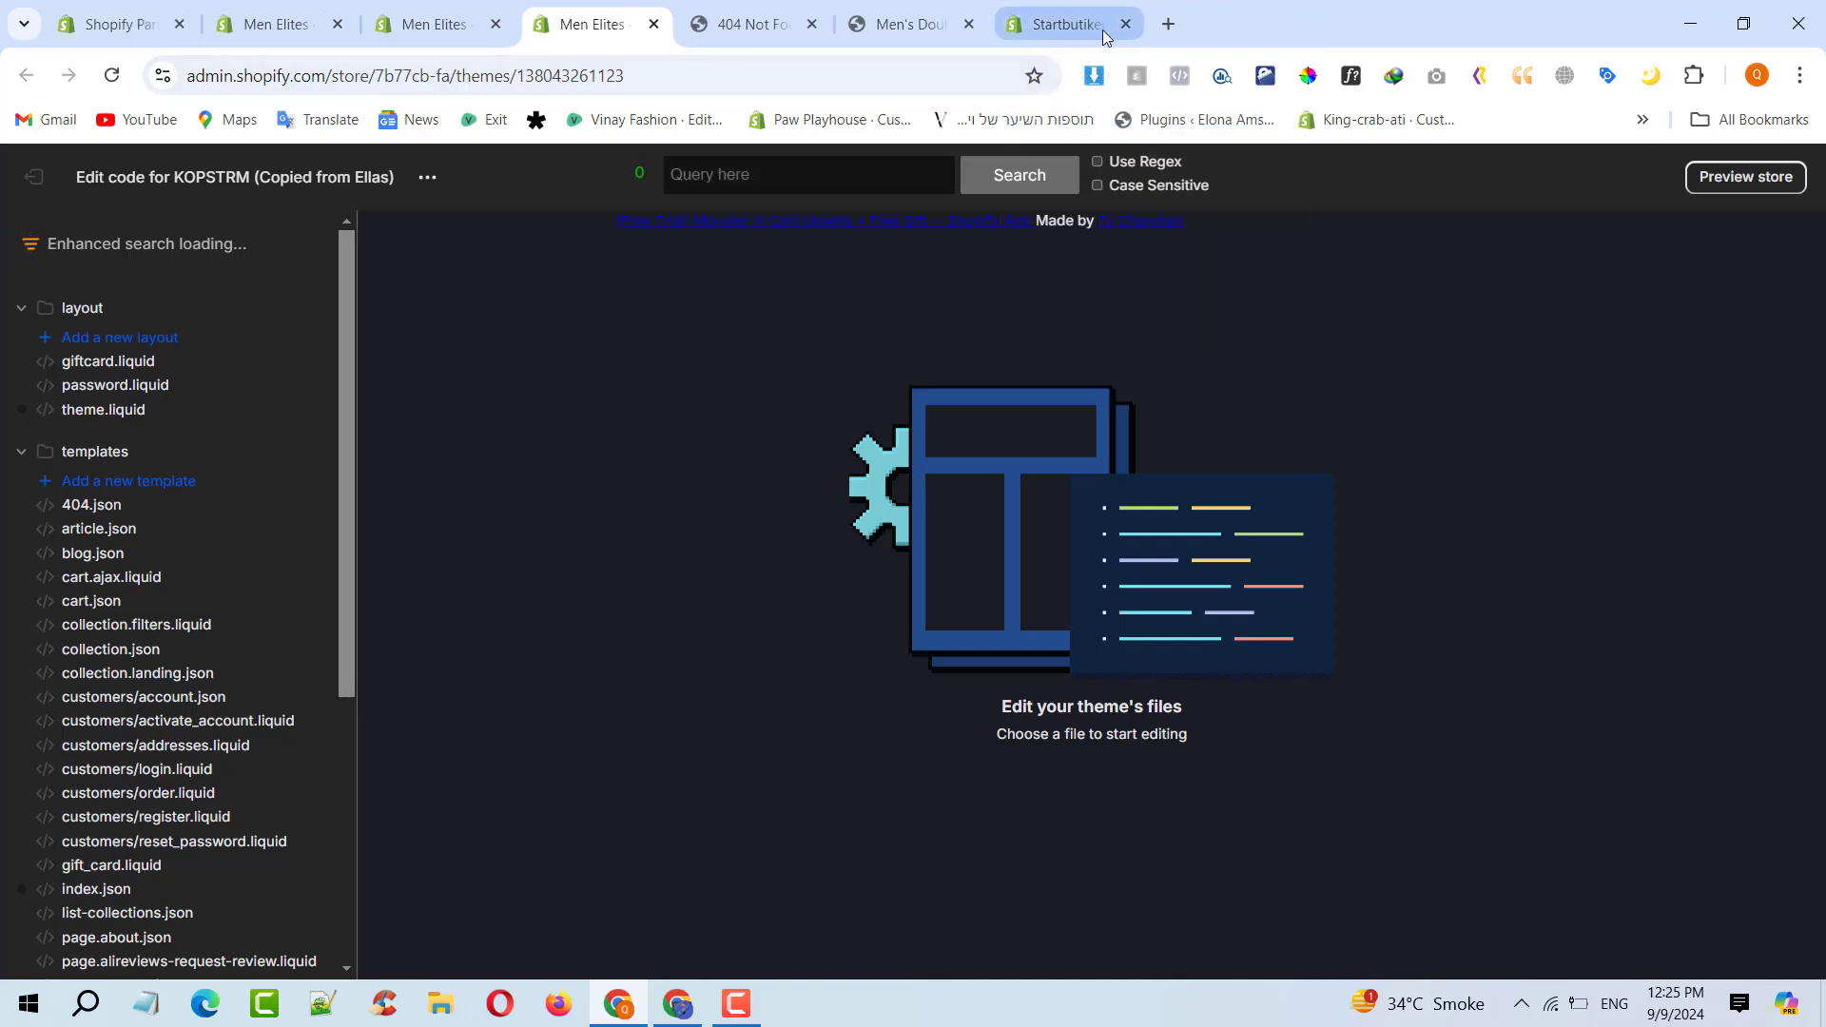
left_click(1125, 25)
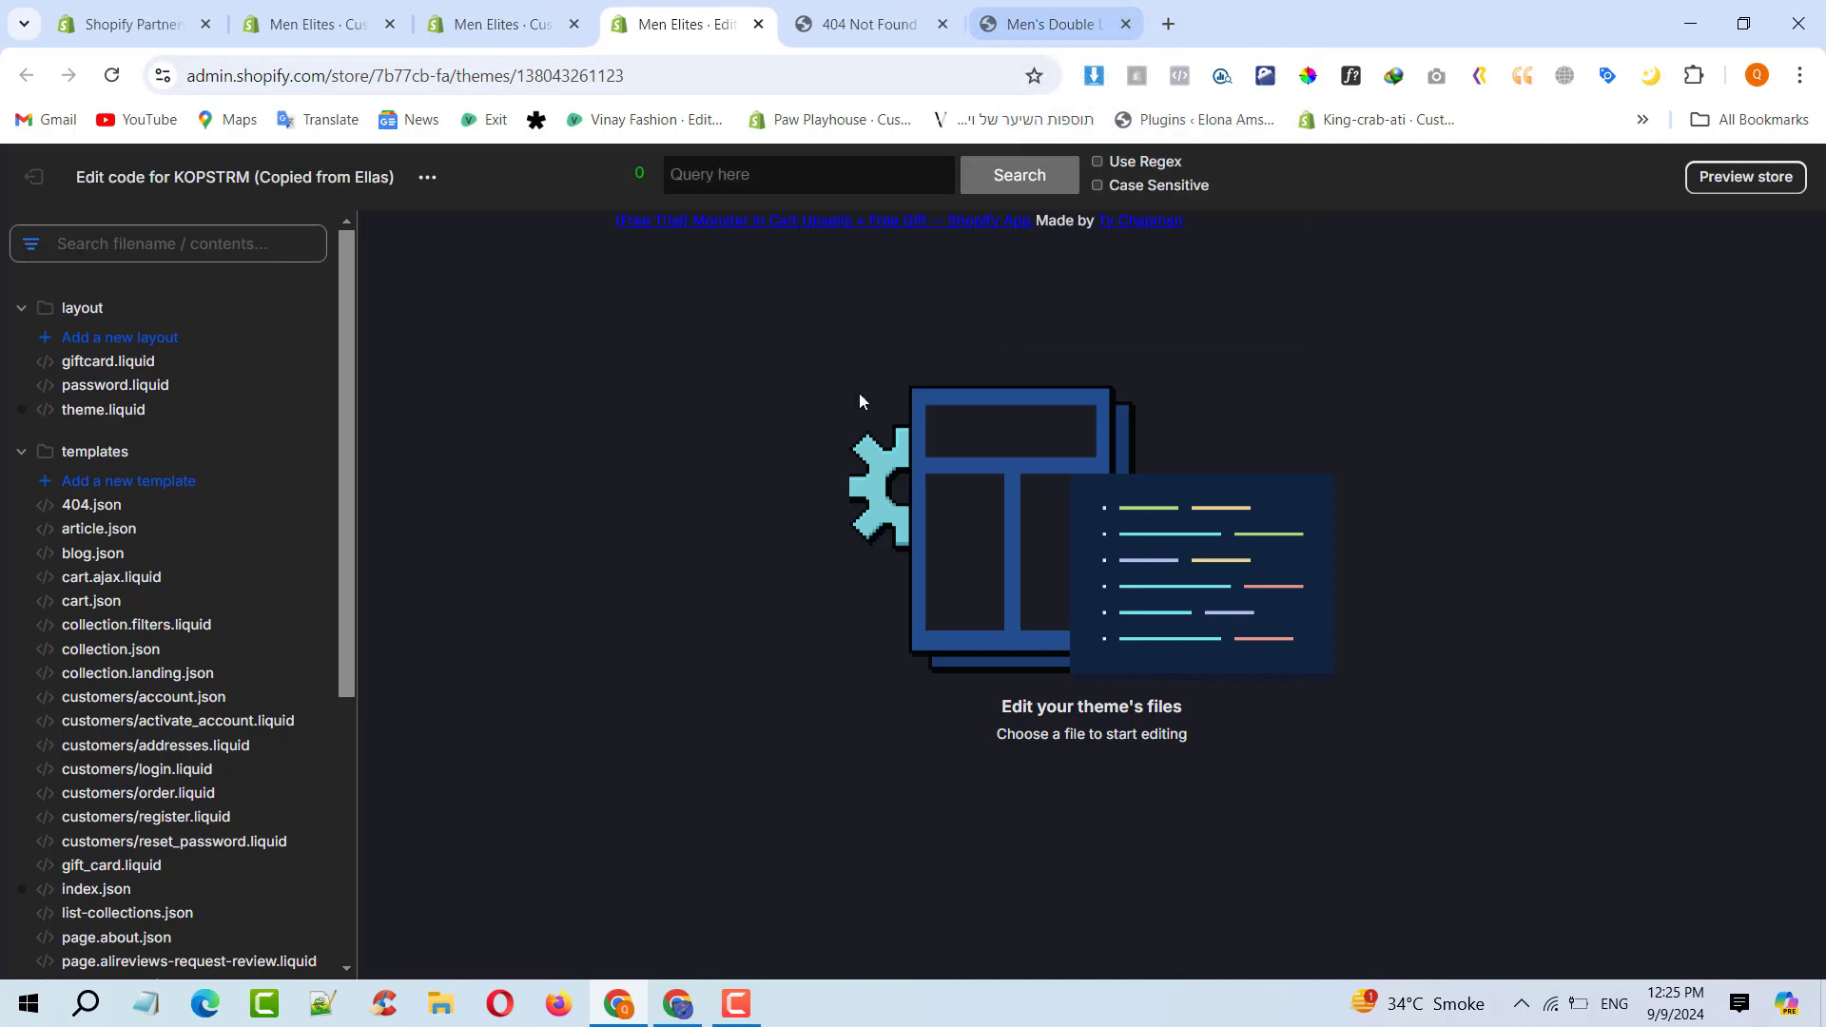
Open the live theme's code editor from its theme options
left_click(619, 9)
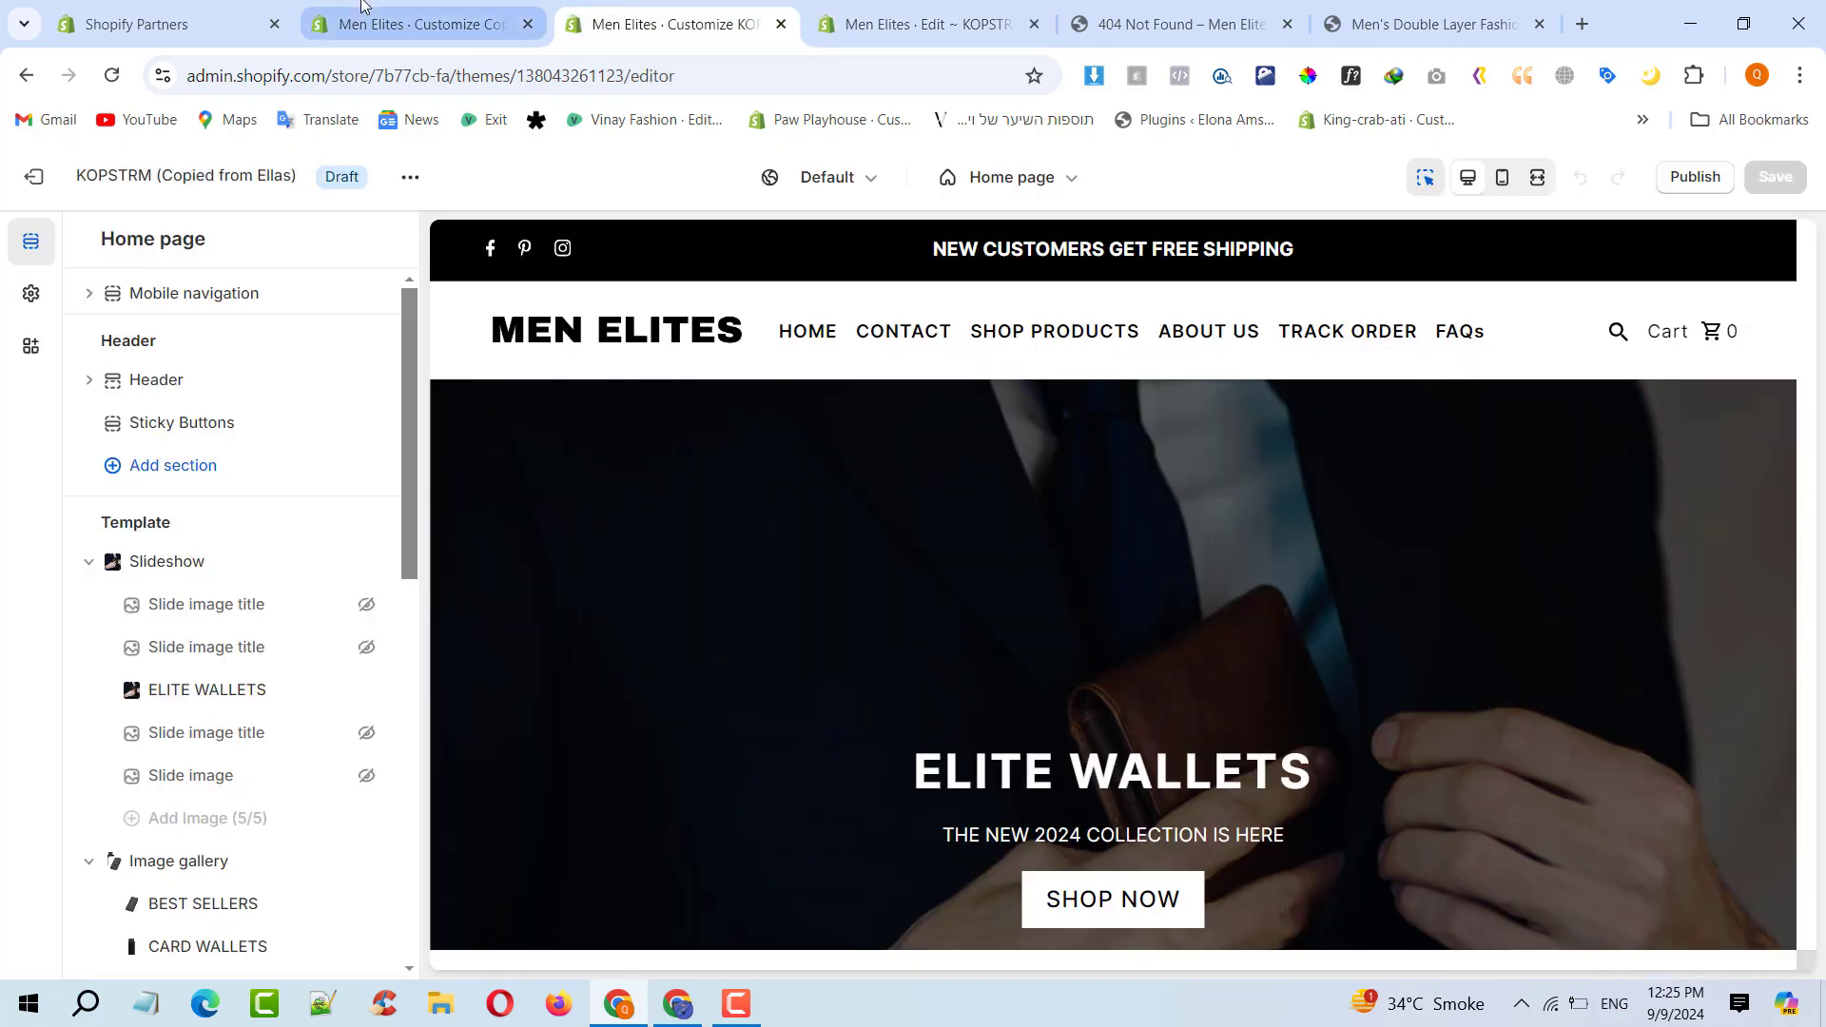
left_click(419, 24)
left_click(352, 177)
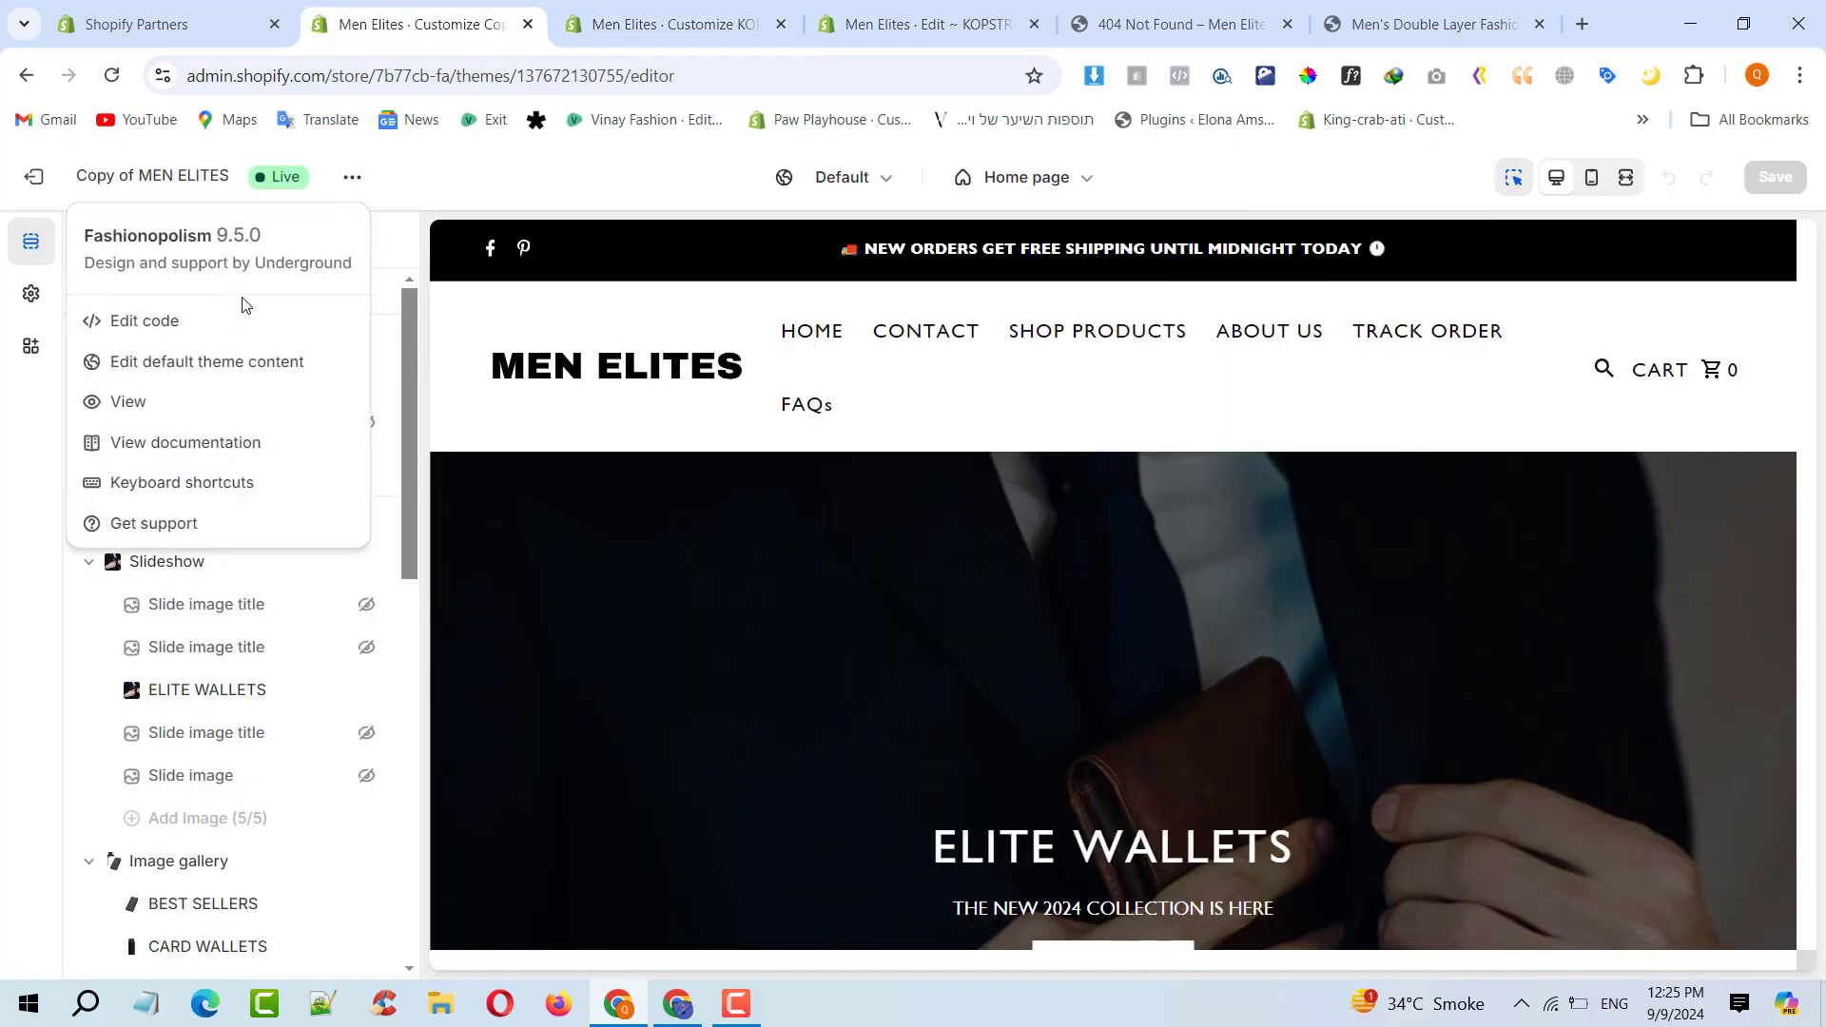
left_click(239, 318)
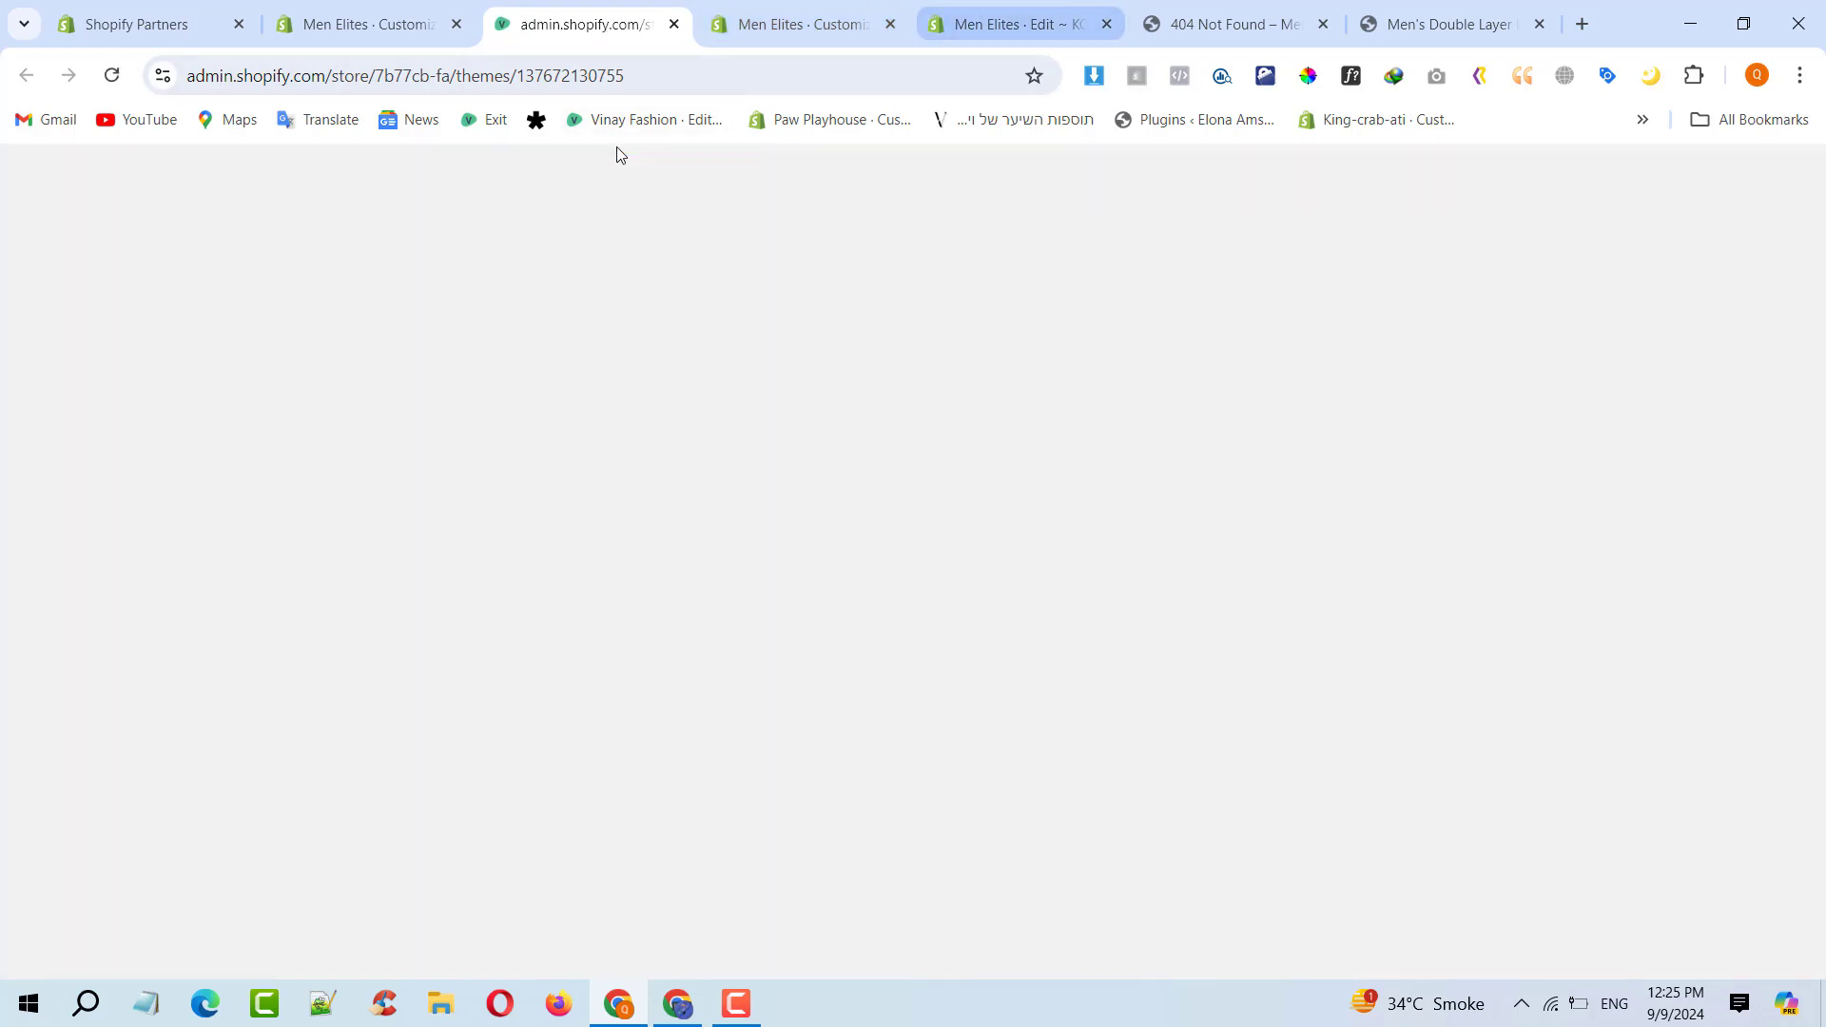
Switch between tabs to bring up the live theme's code editor showing templates/product.json
left_click(352, 23)
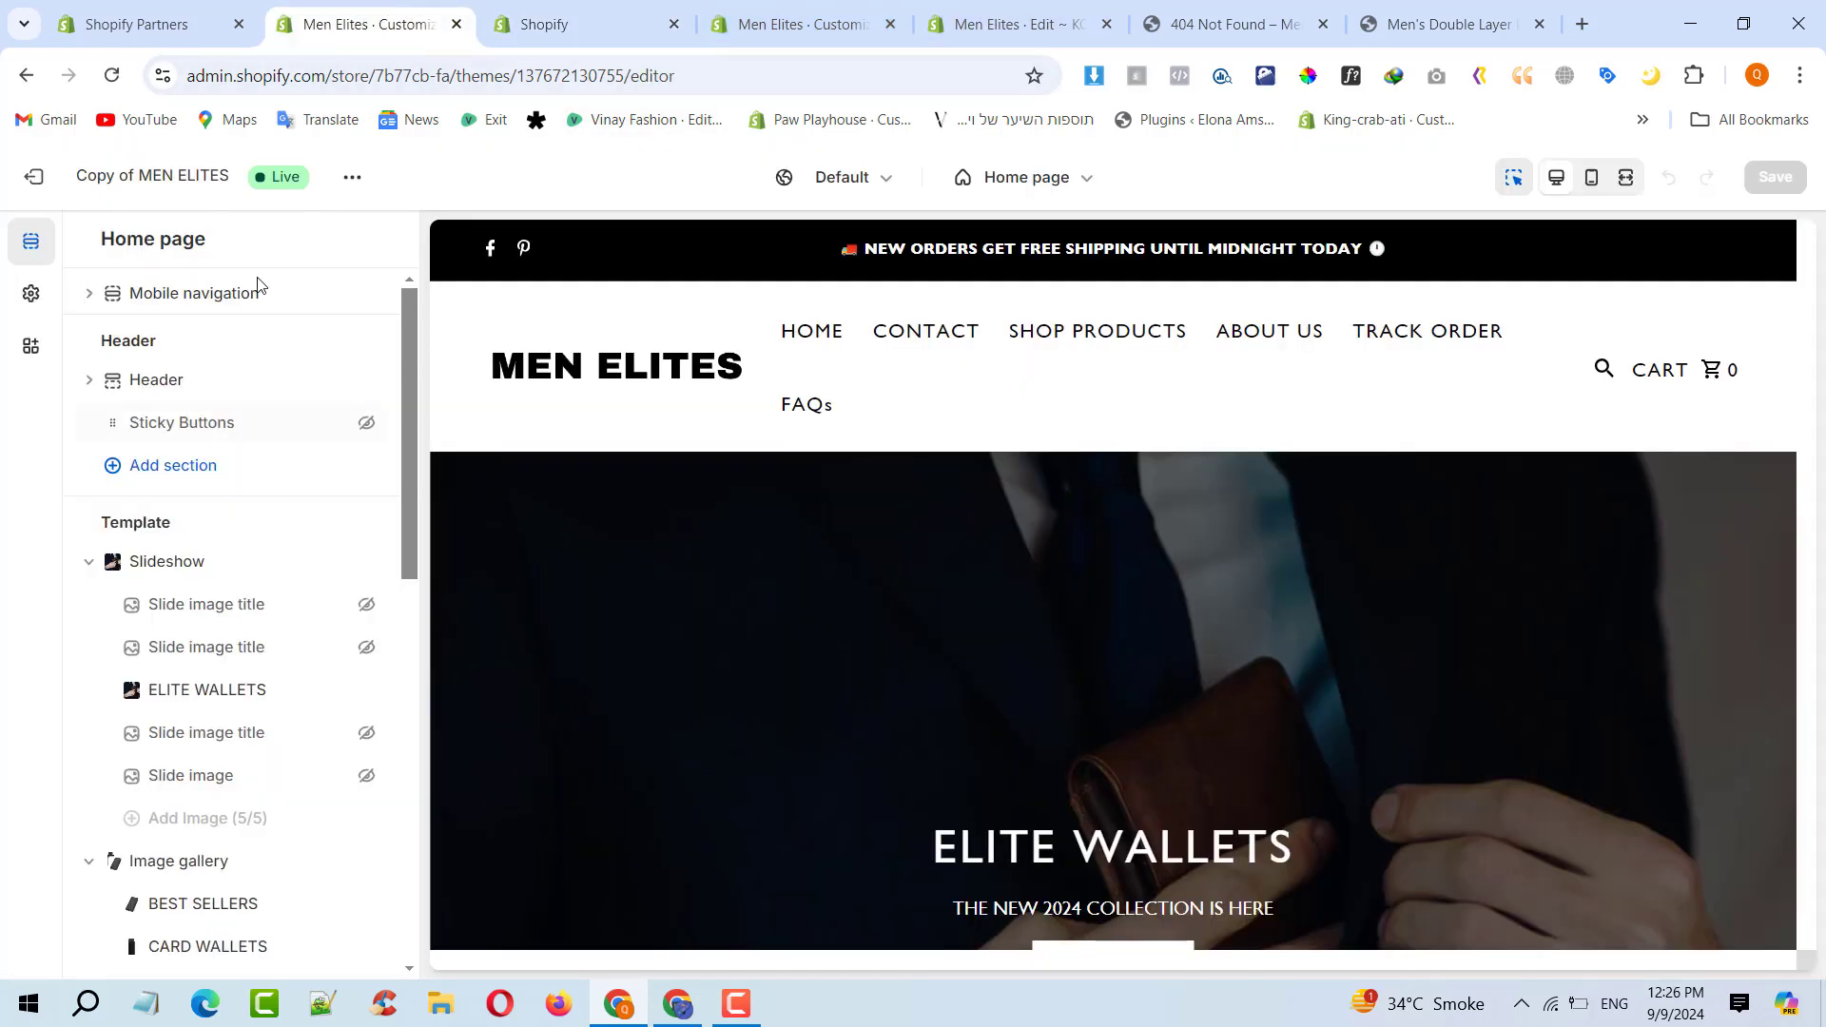
left_click(804, 24)
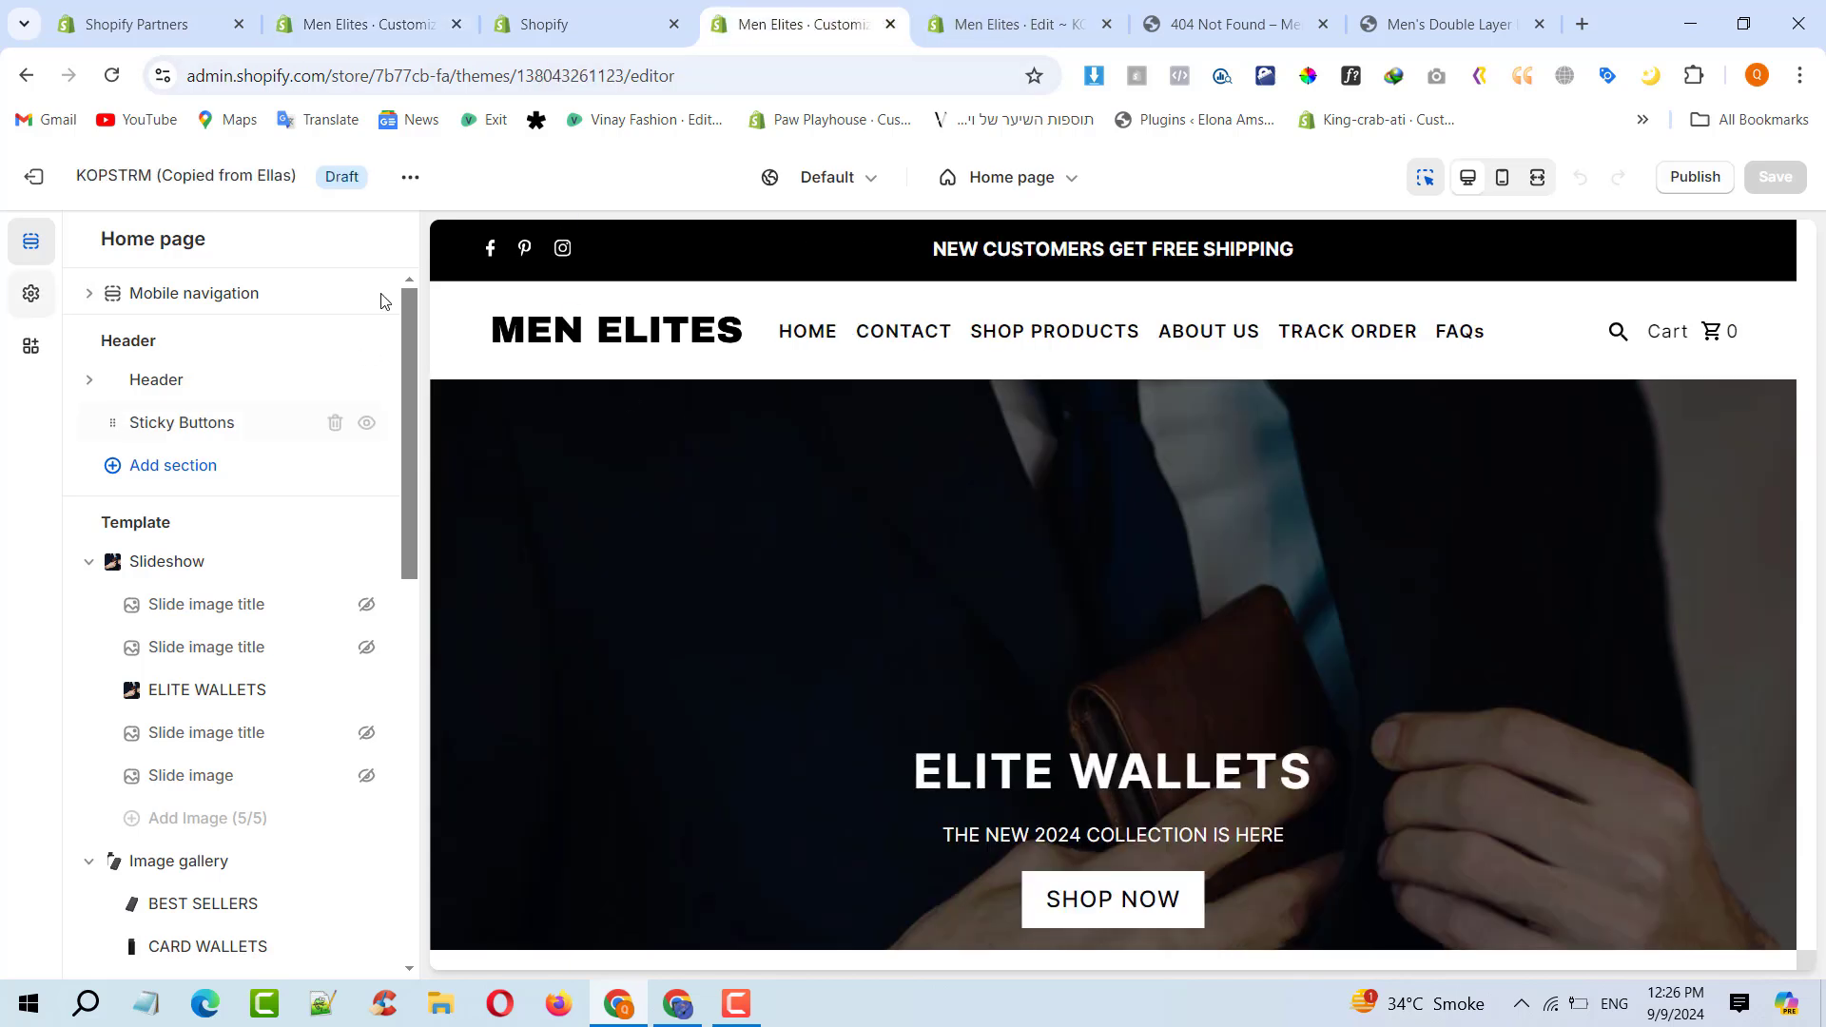
left_click(366, 24)
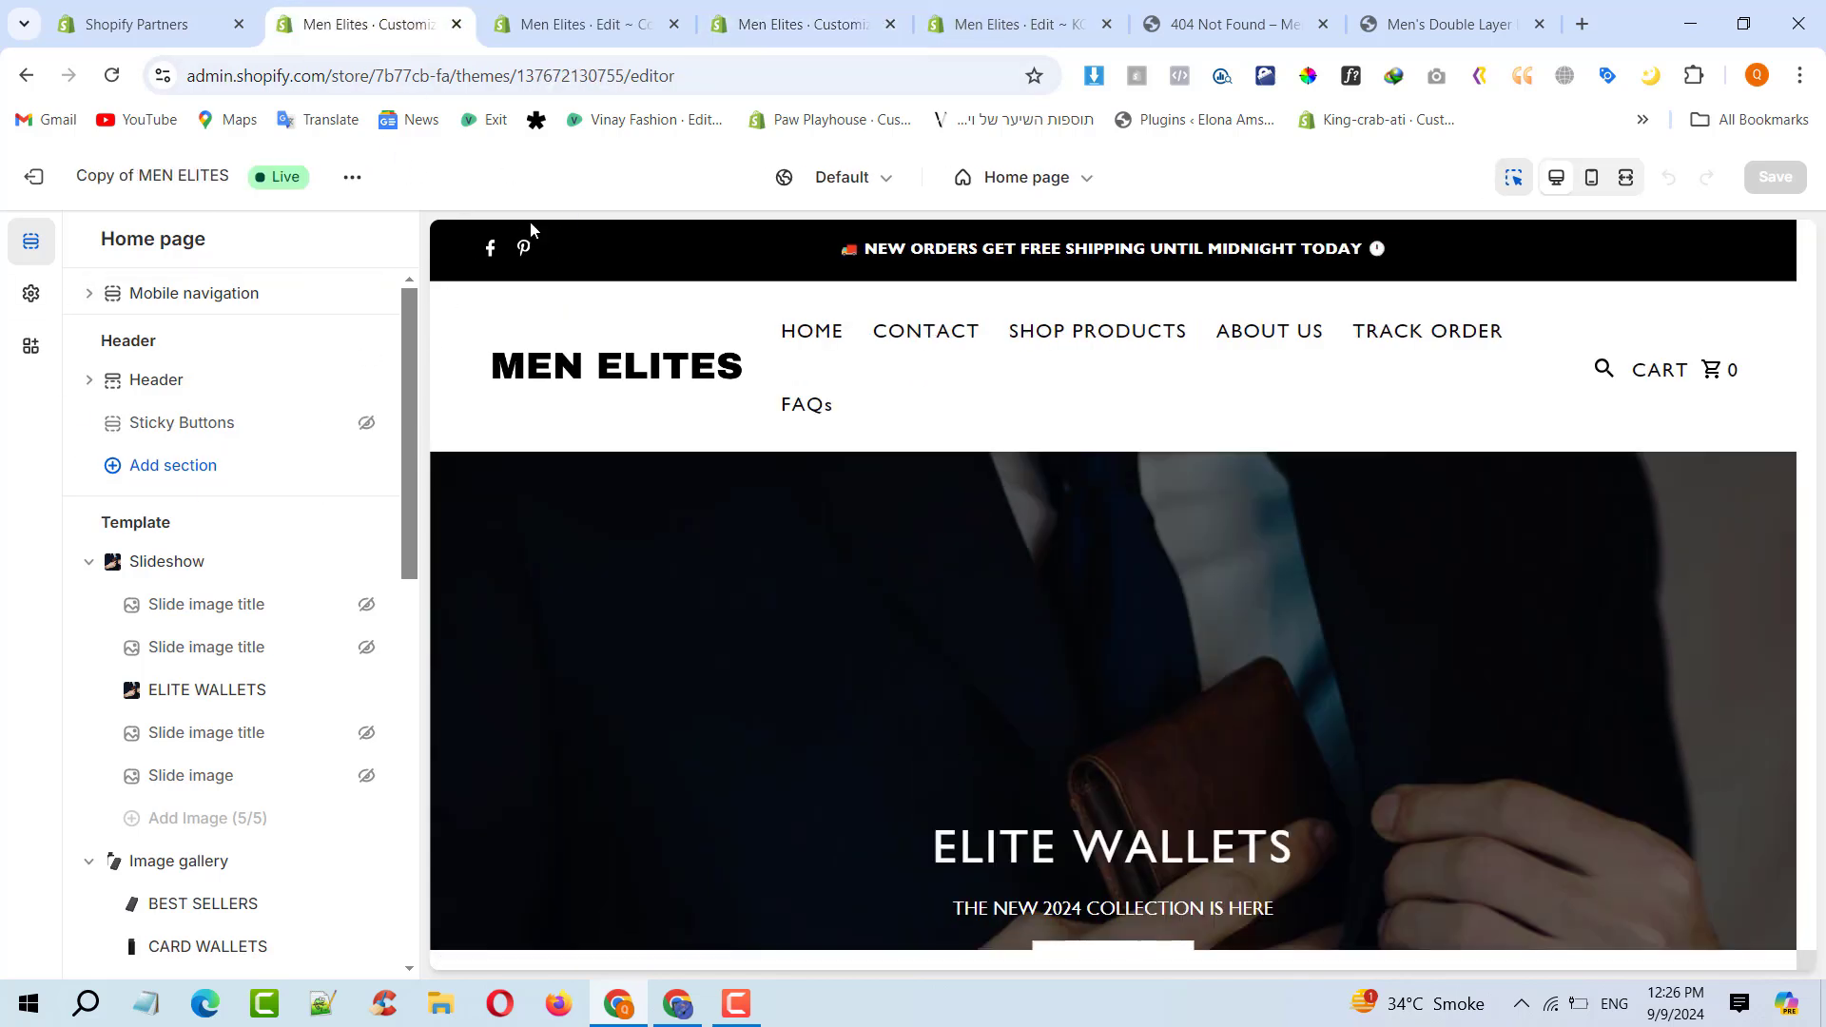
left_click(751, 24)
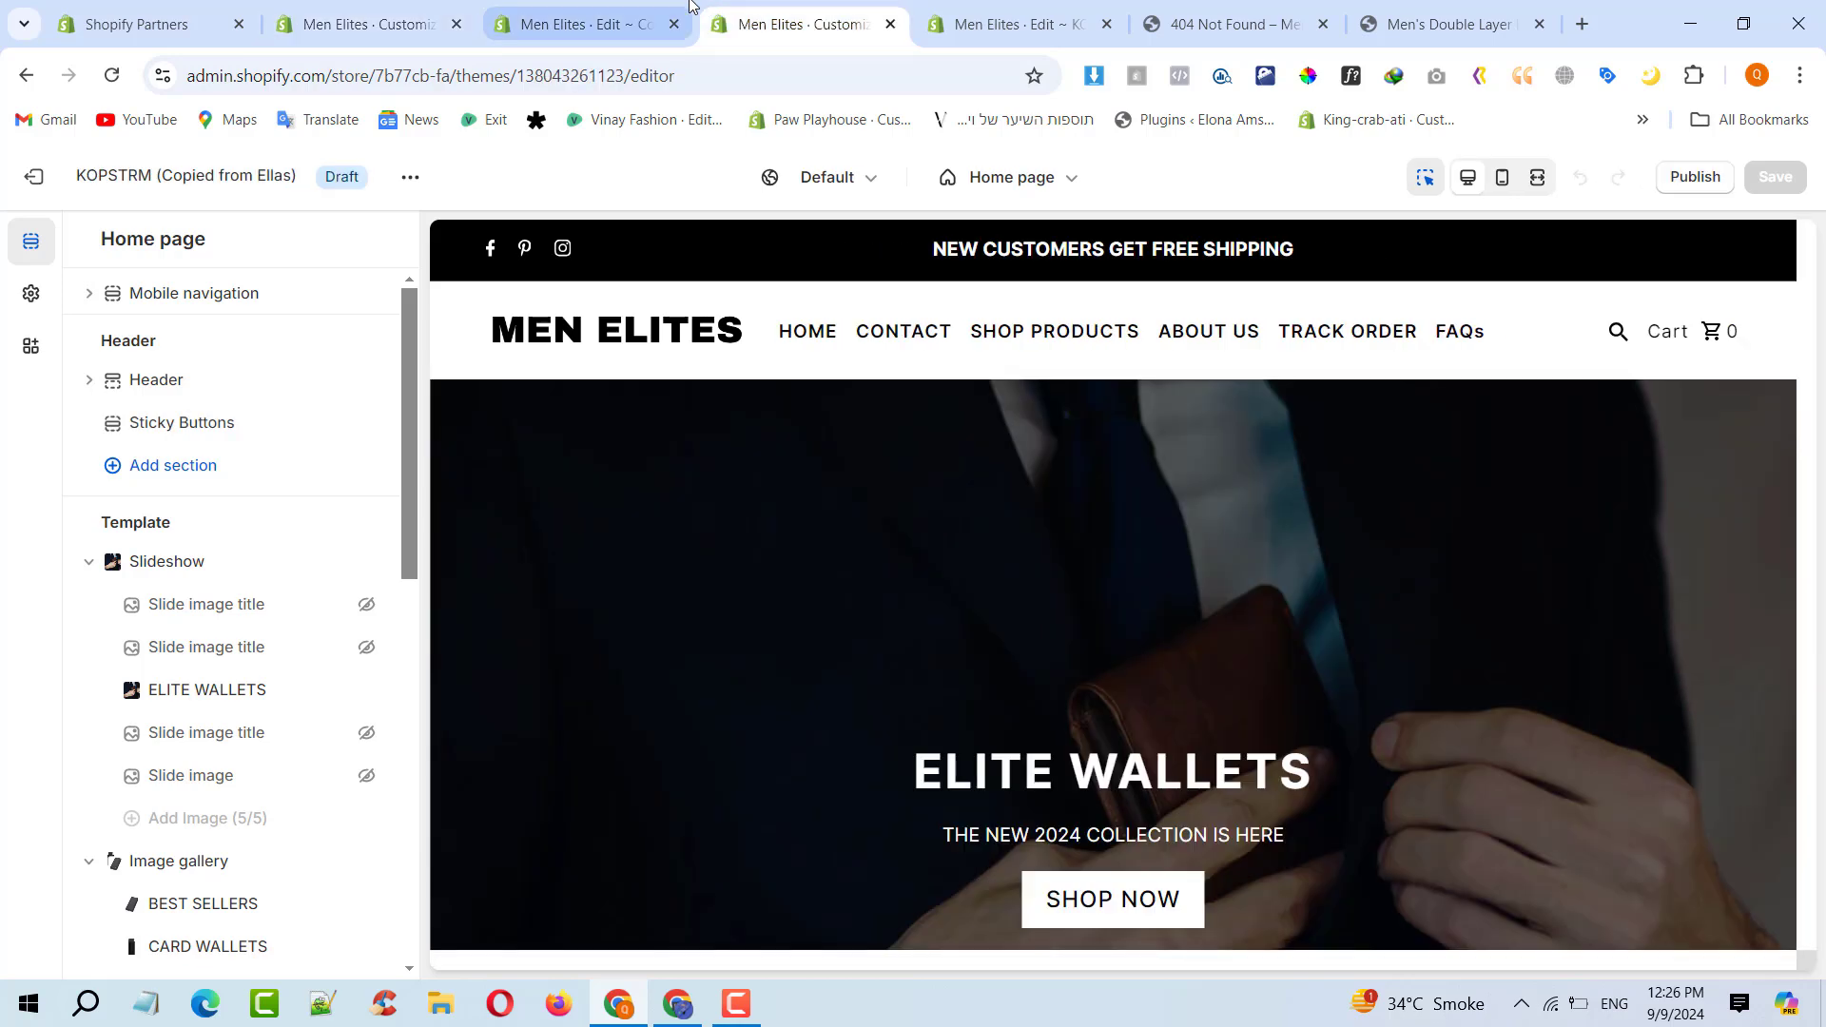
left_click(580, 23)
Scroll the live theme's file tree to review its templates, including product.json
scroll(143, 381, "down", 3)
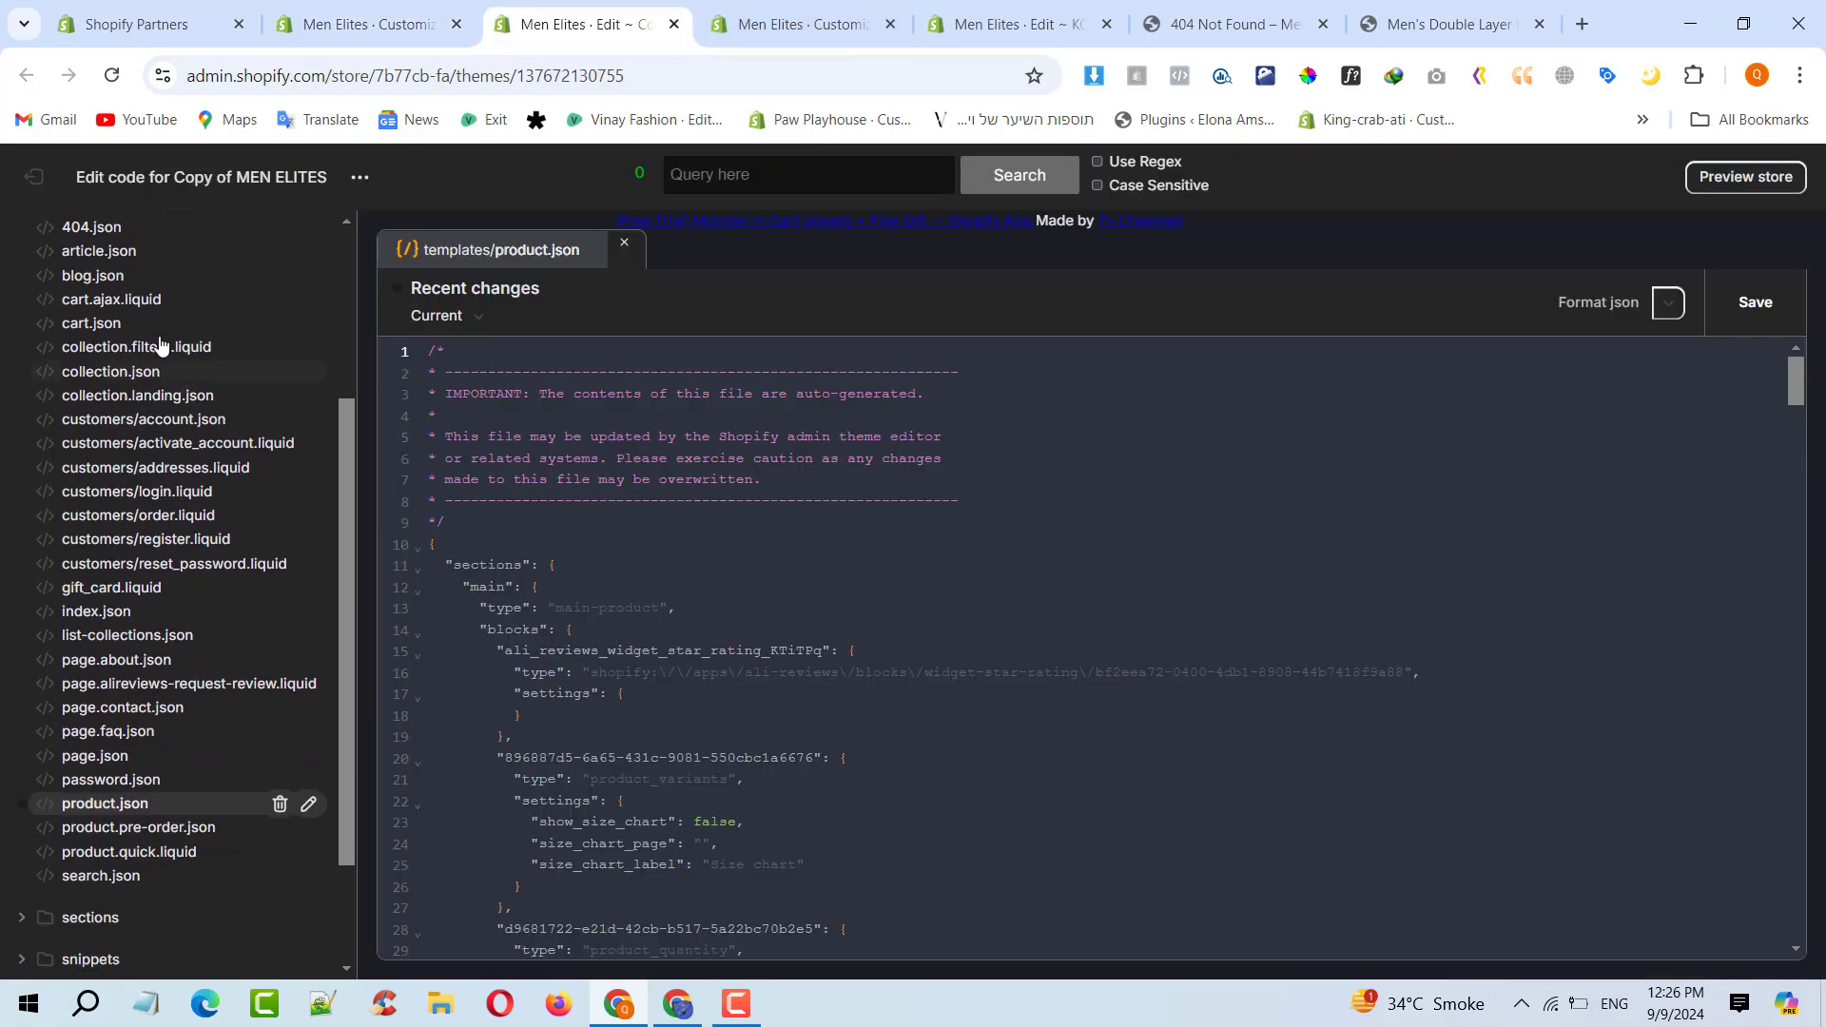
scroll(190, 304, "up", 1)
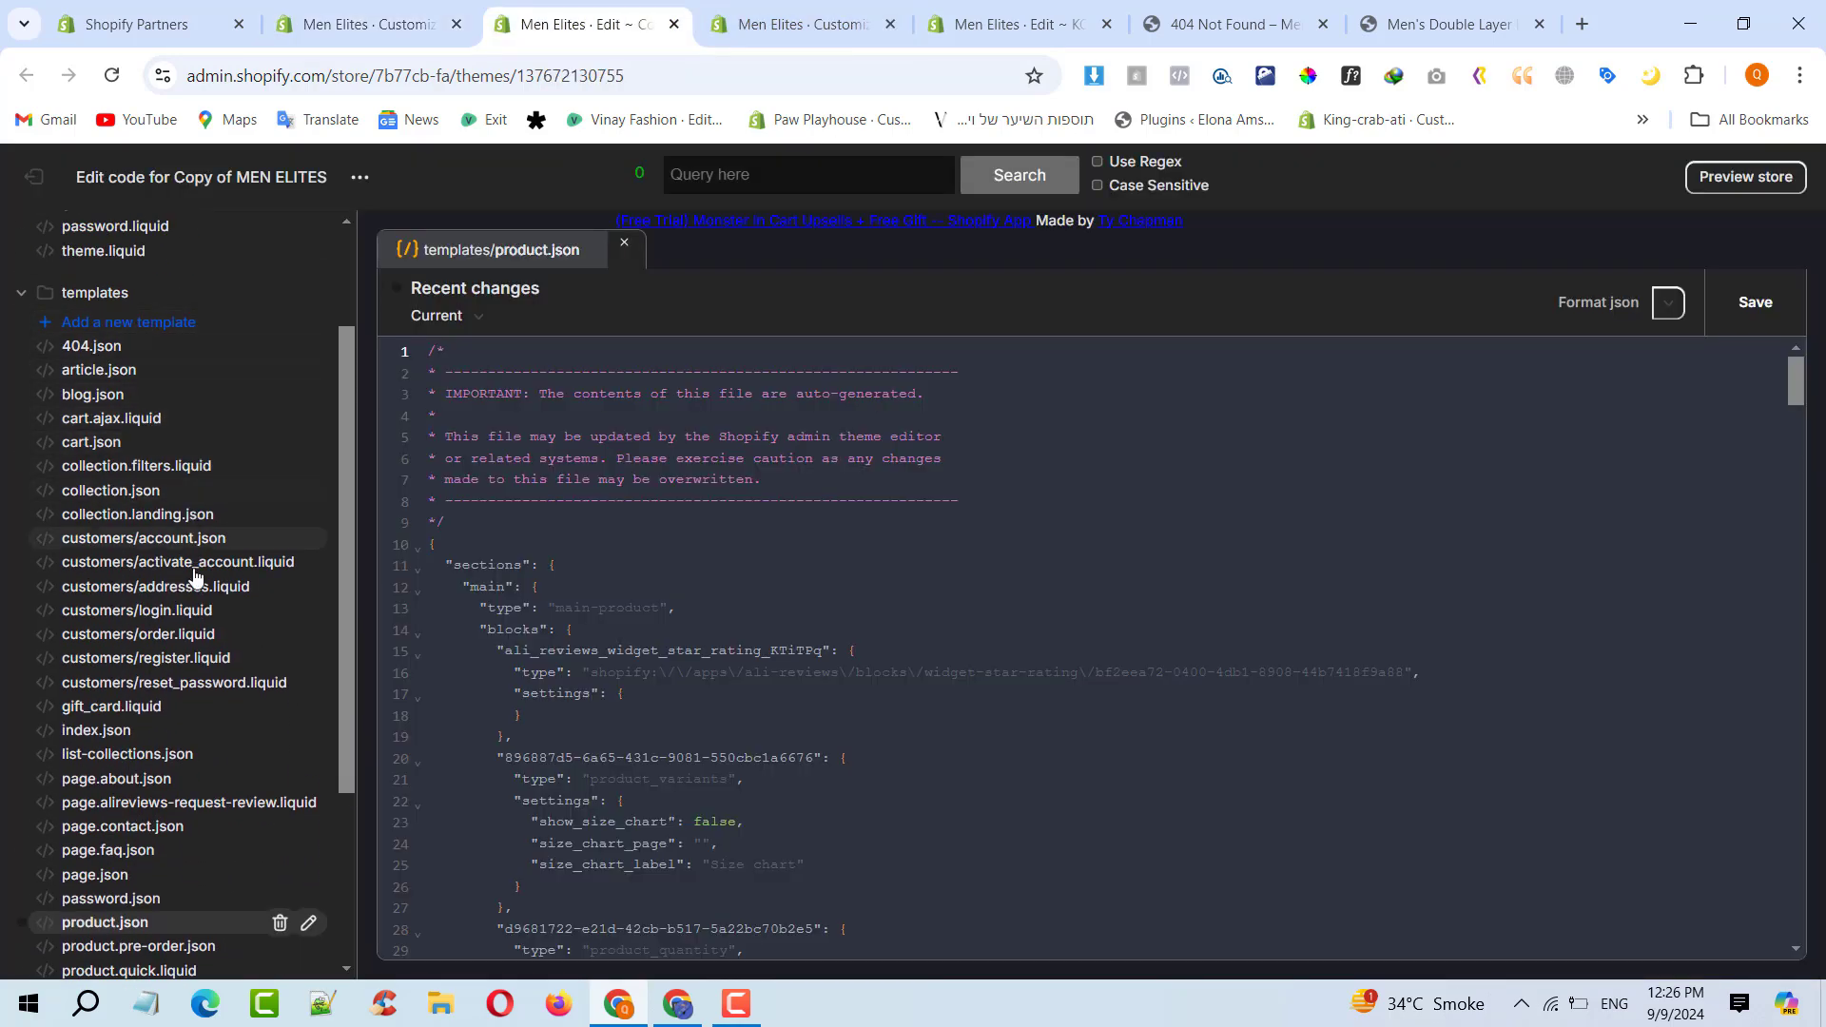
scroll(200, 599, "down", 4)
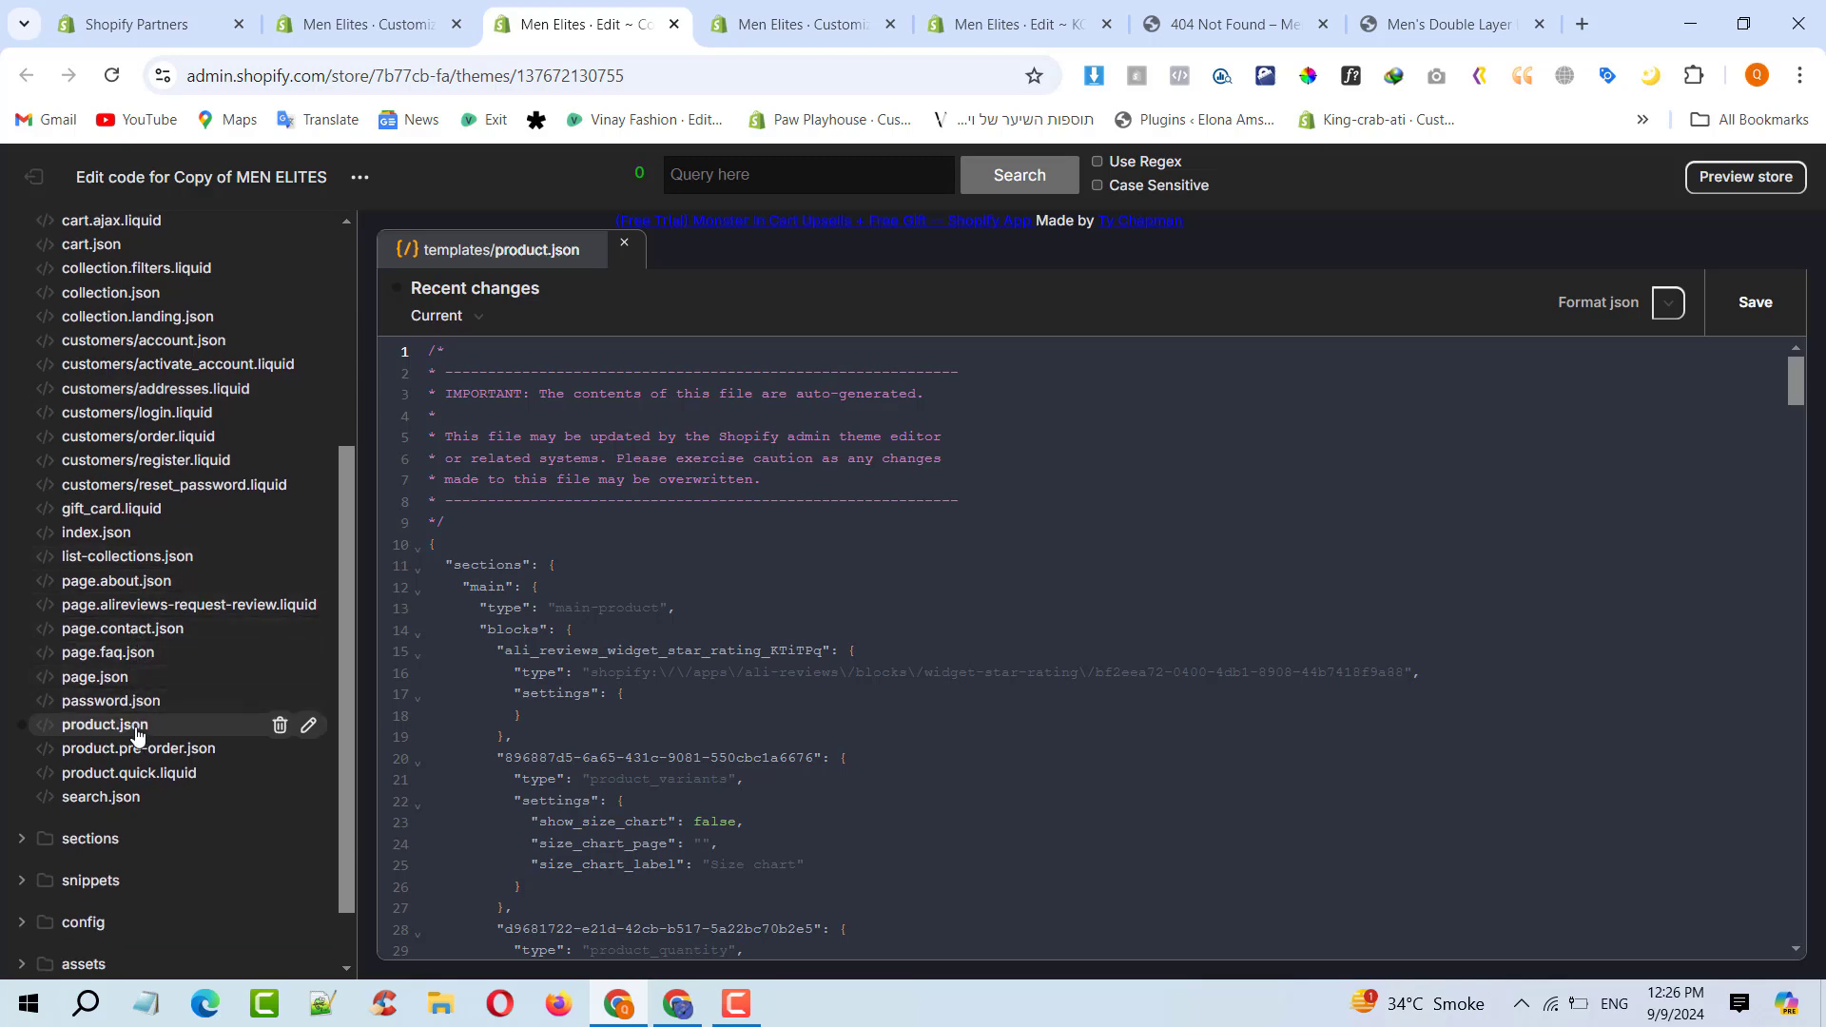
Check the KOPSTRM code's templates folder: product.men.json, product.pre-order.json, product.quick.liquid, no product.json
left_click(999, 24)
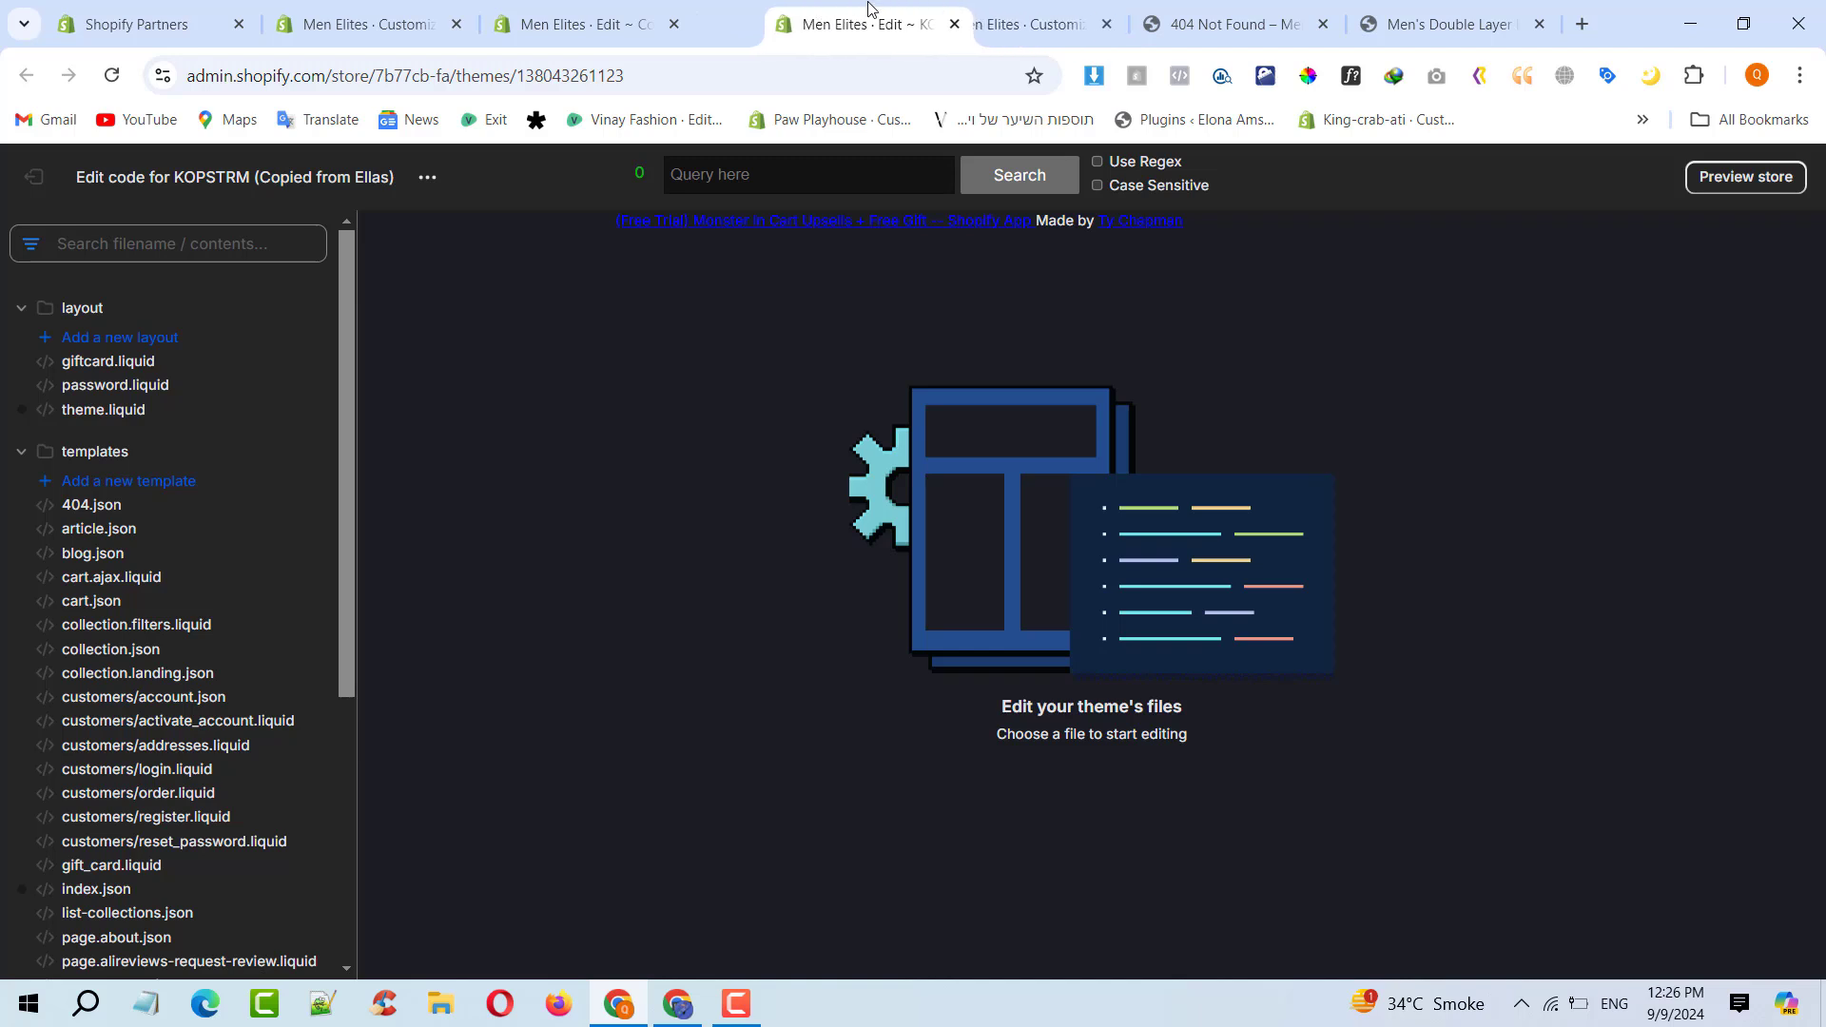
scroll(332, 679, "down", 4)
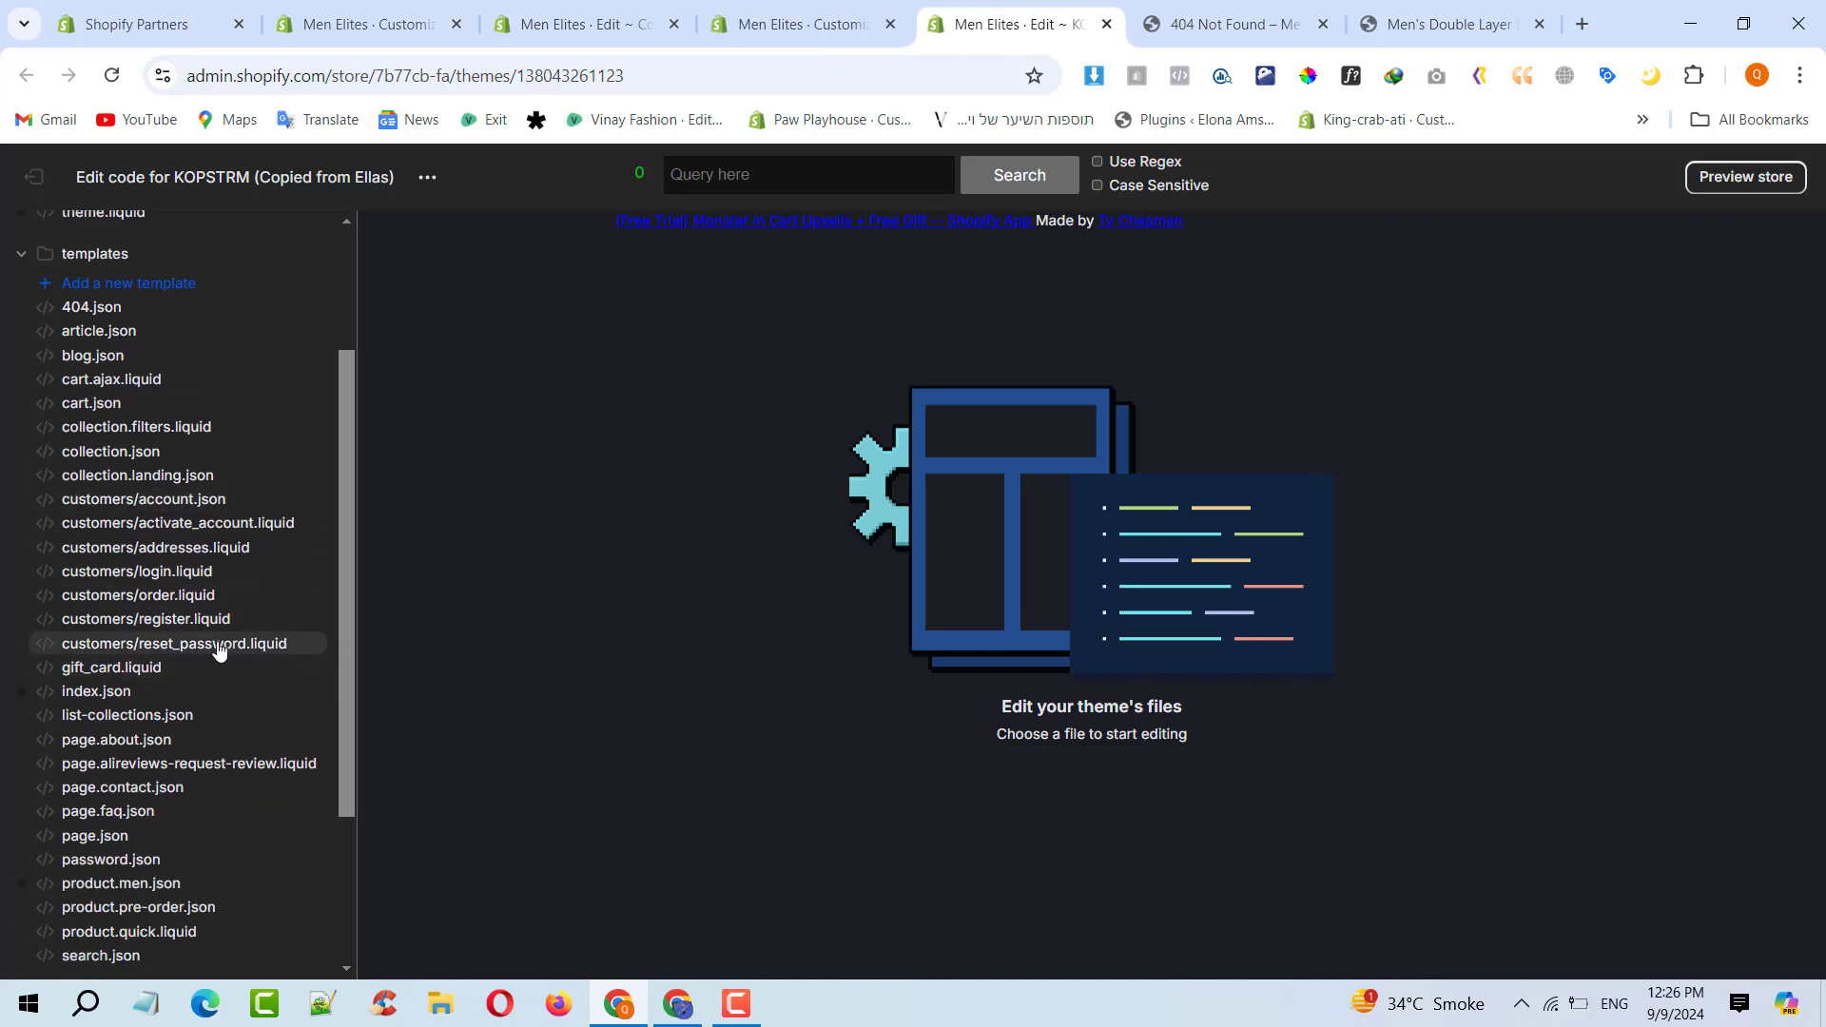
scroll(249, 627, "down", 3)
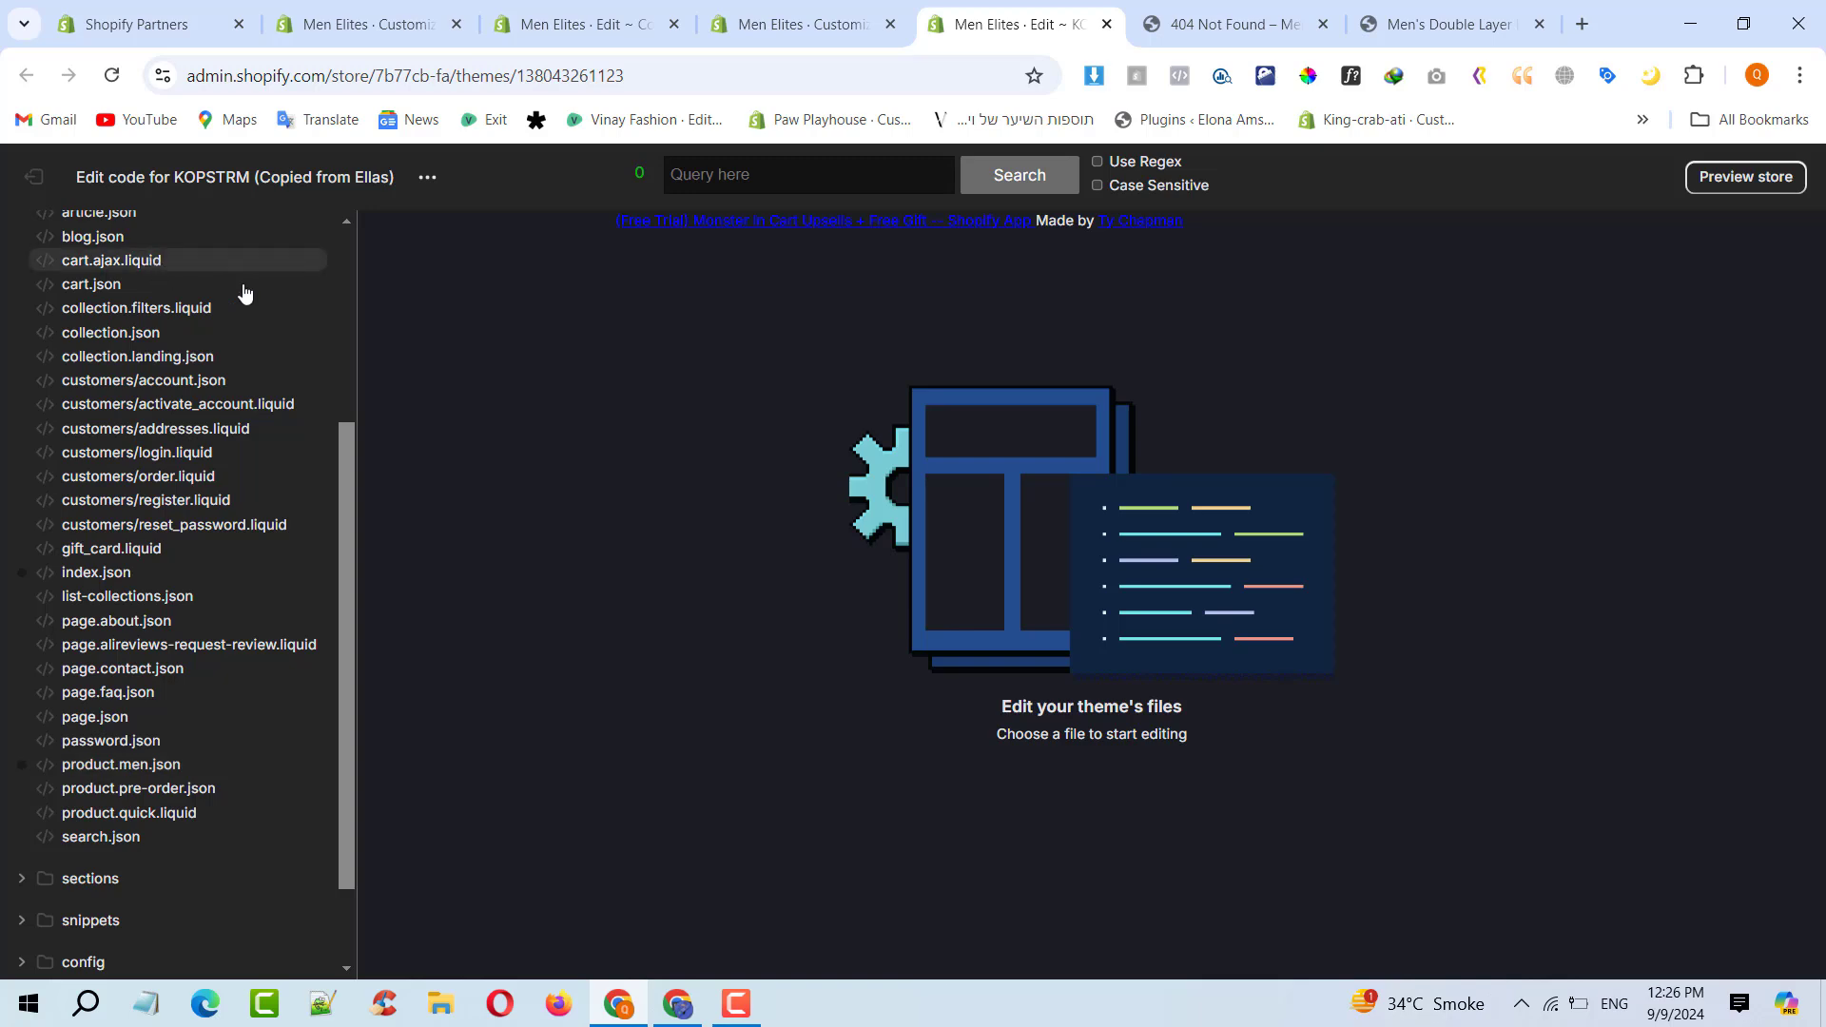
scroll(259, 310, "up", 4)
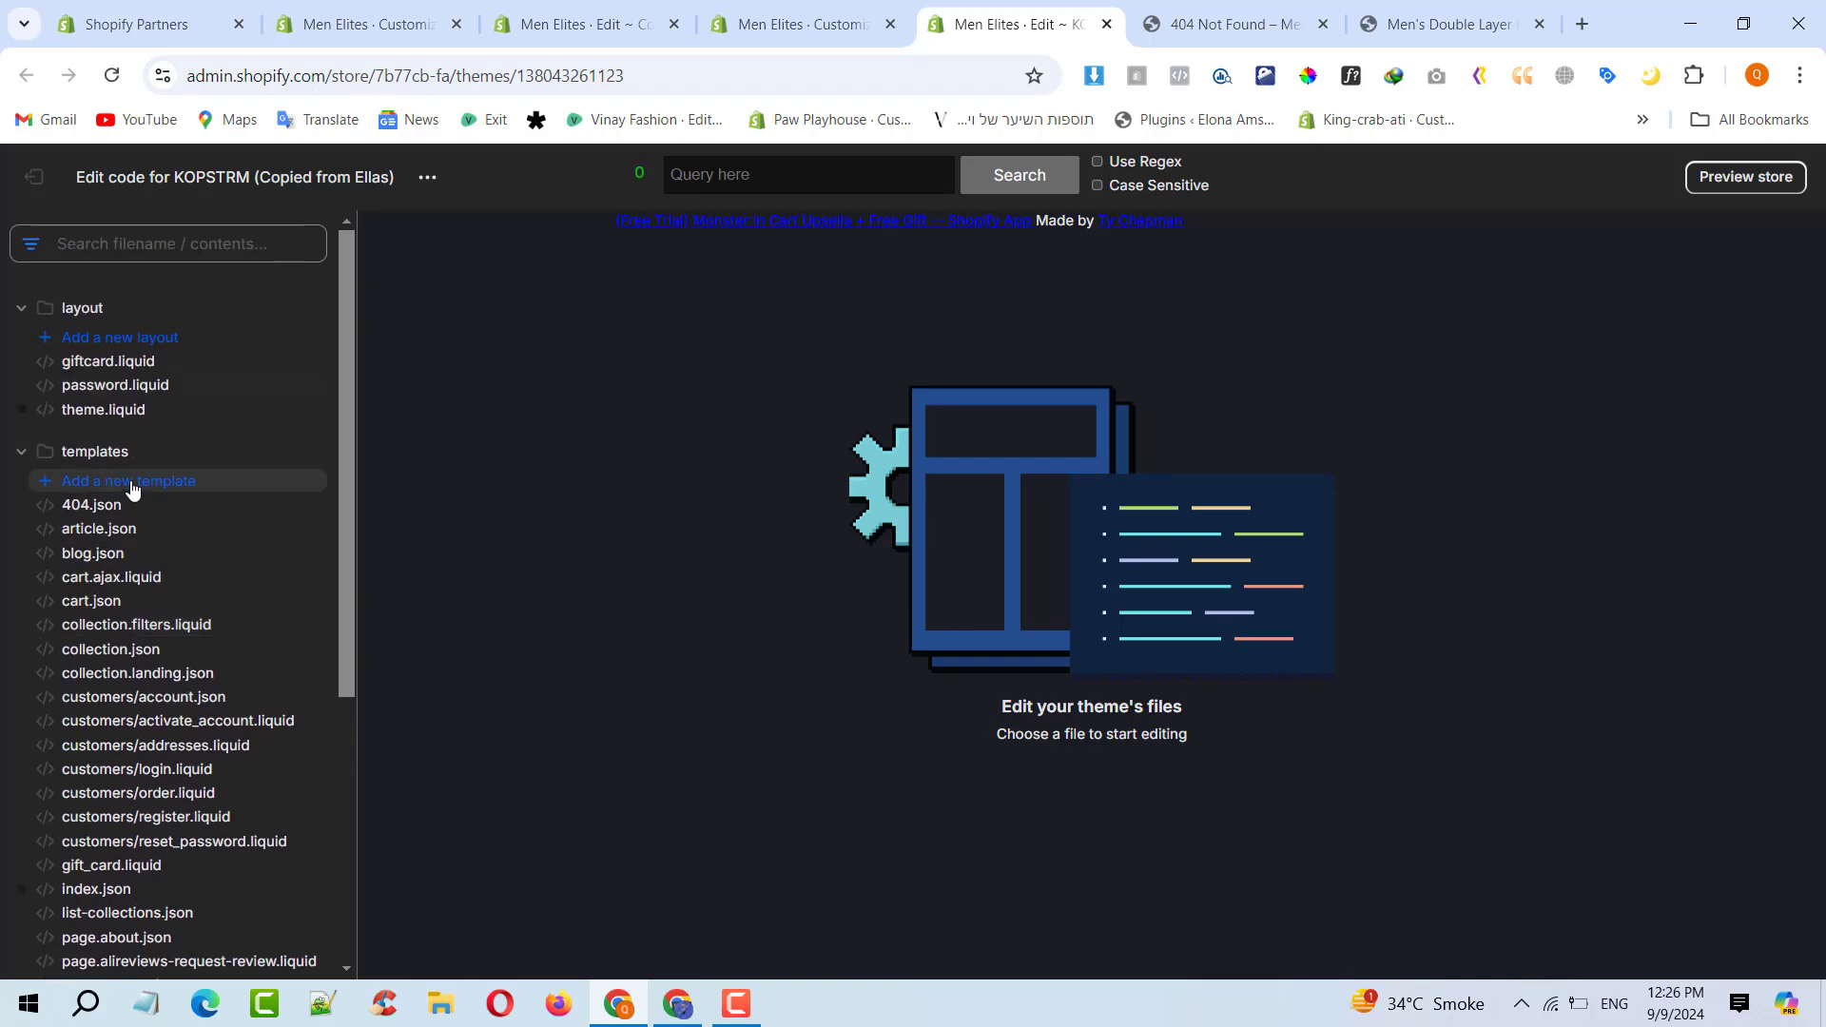
Create a new product-type JSON template in the KOPSTRM theme
left_click(133, 485)
left_click(766, 574)
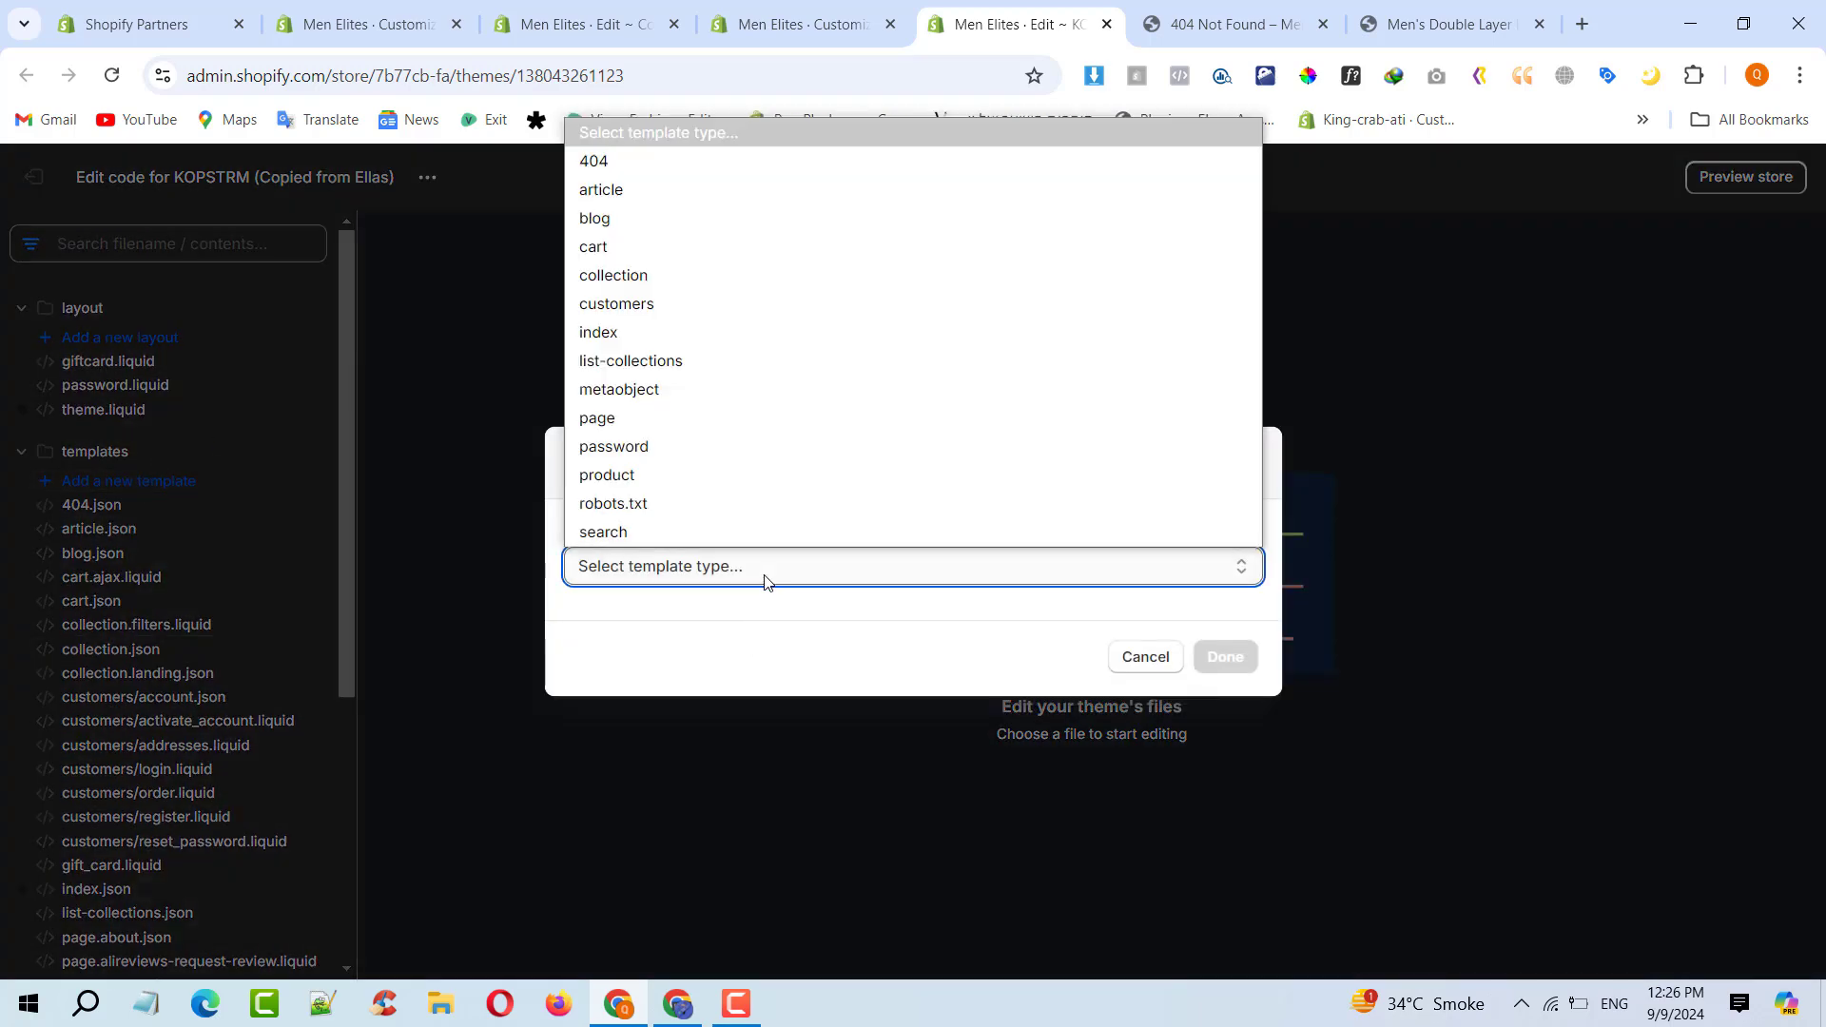
left_click(762, 477)
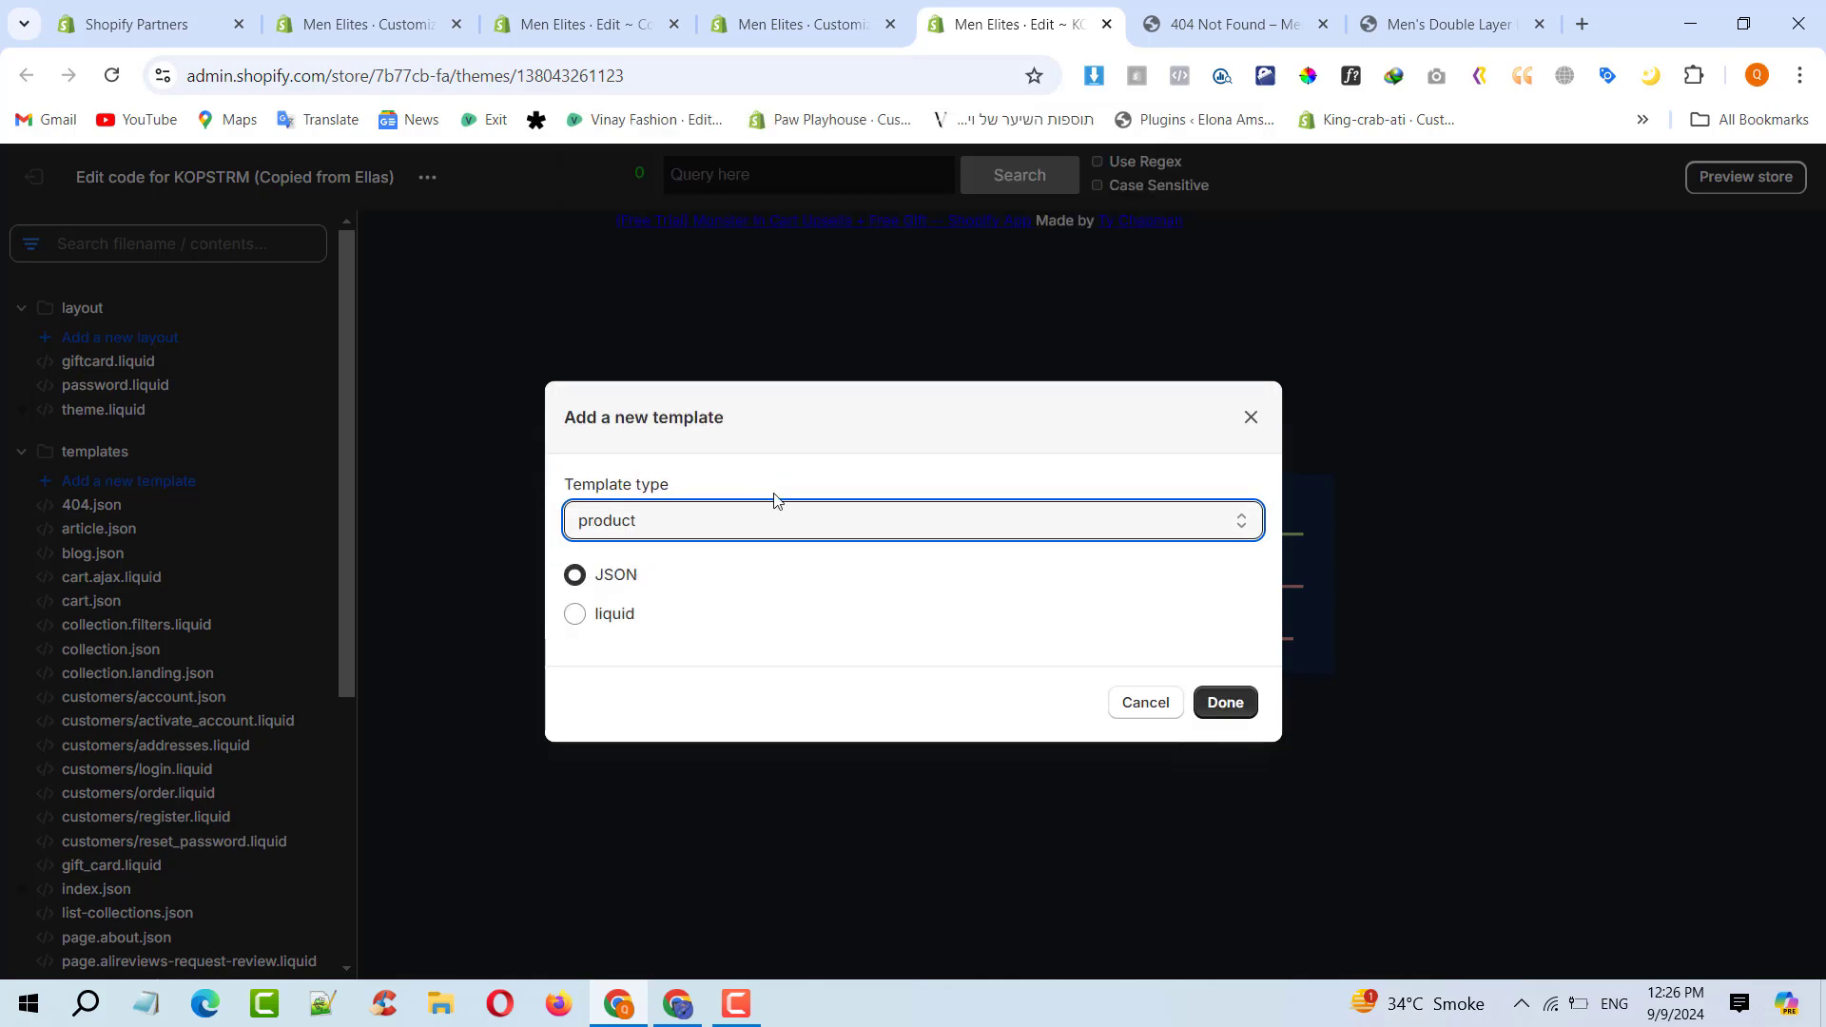
left_click(1223, 702)
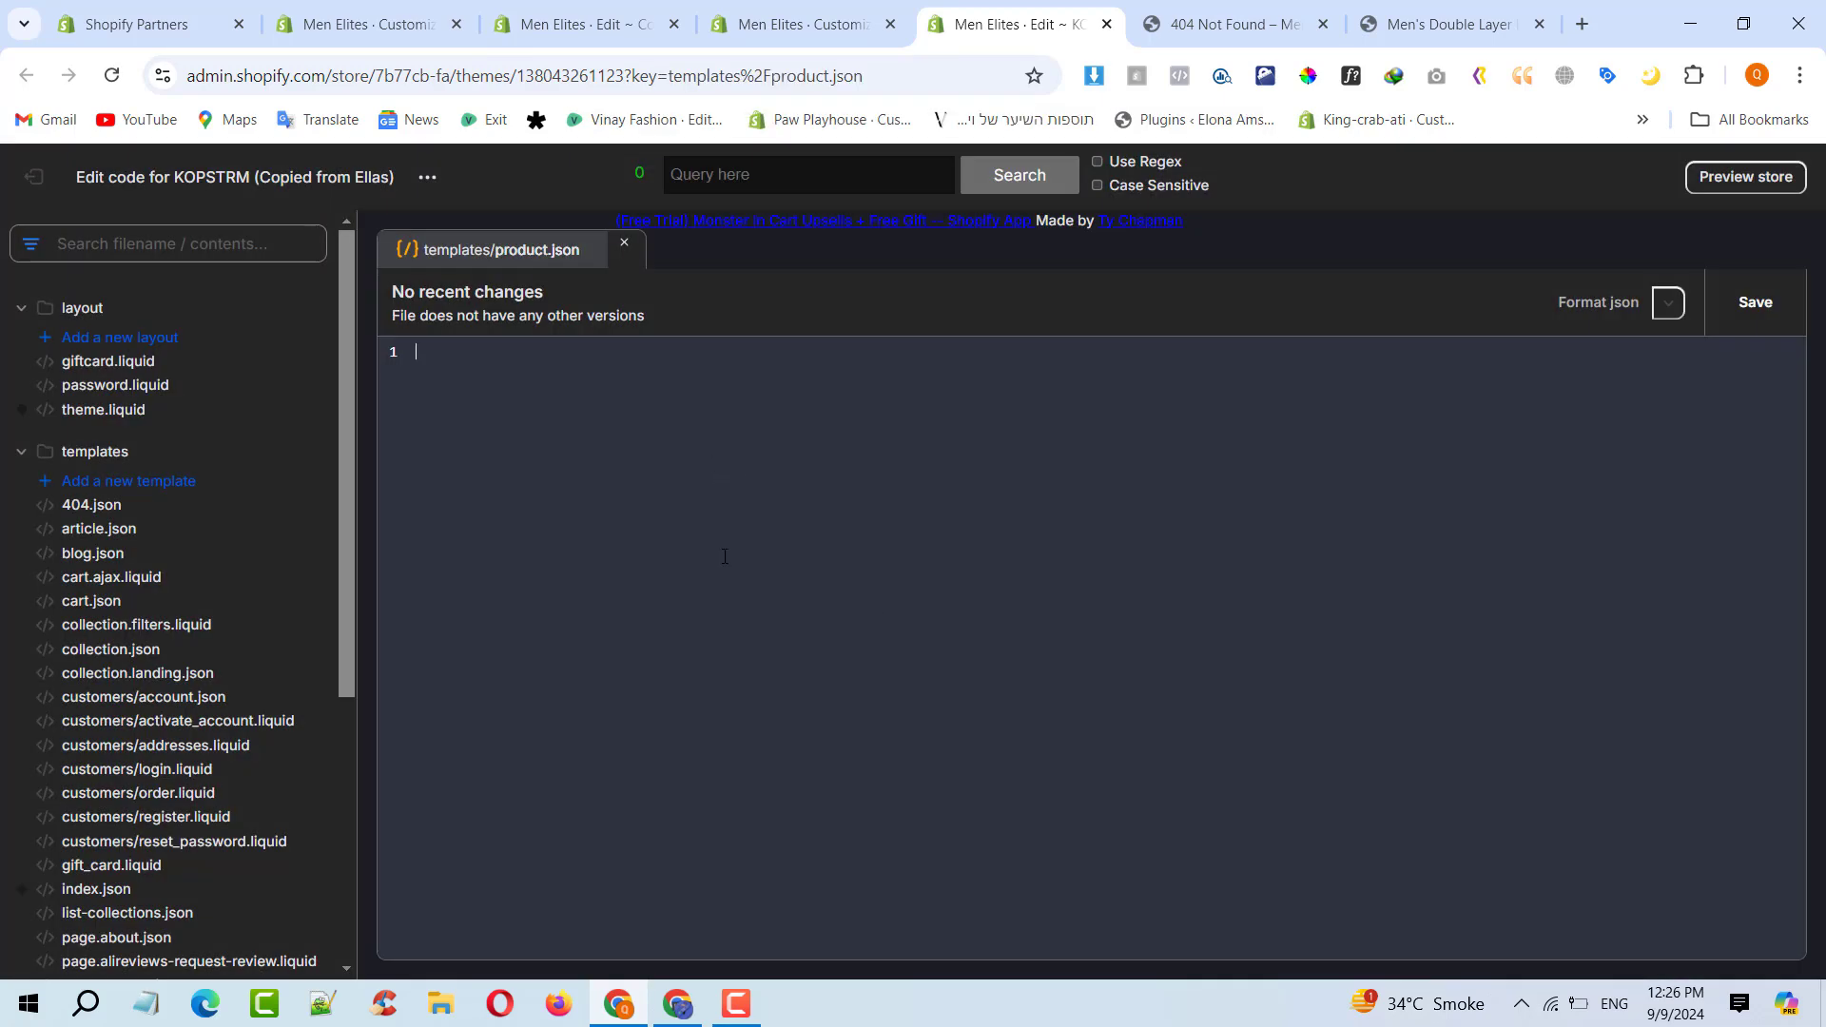
scroll(271, 608, "down", 5)
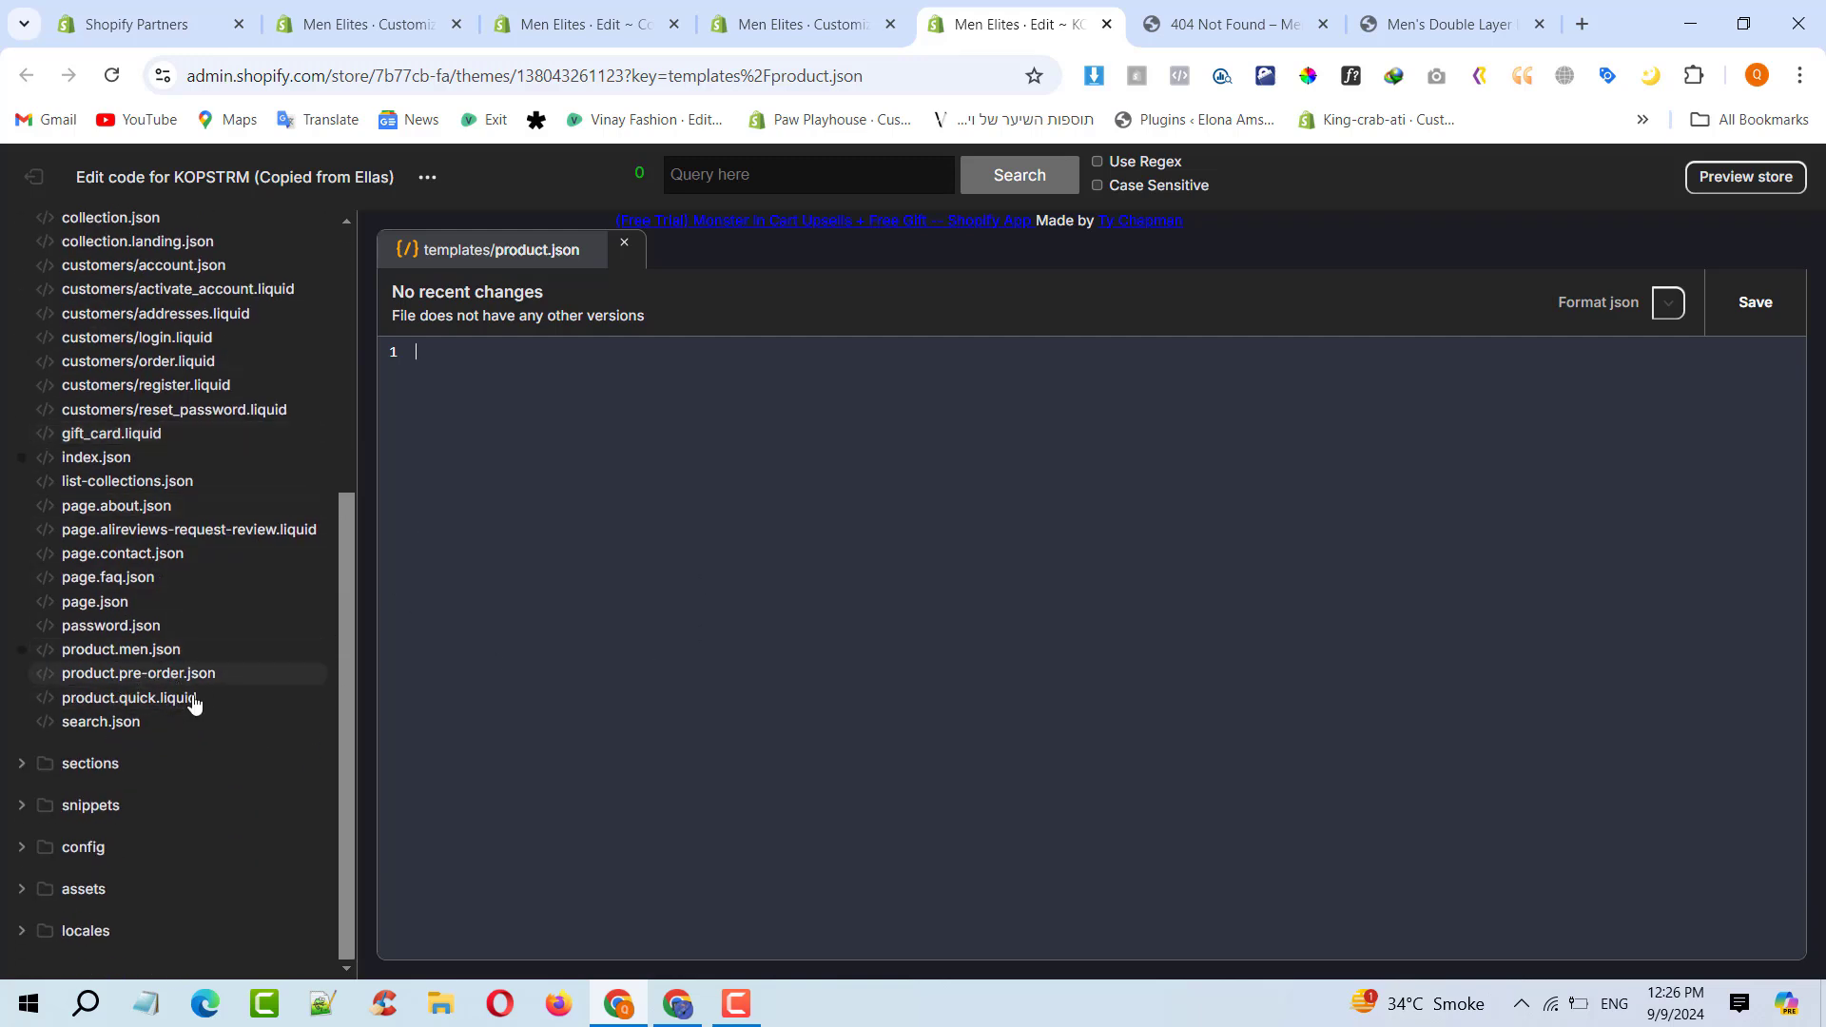
Copy the live theme's product.json contents into KOPSTRM's empty product.json and save it
left_click(1032, 623)
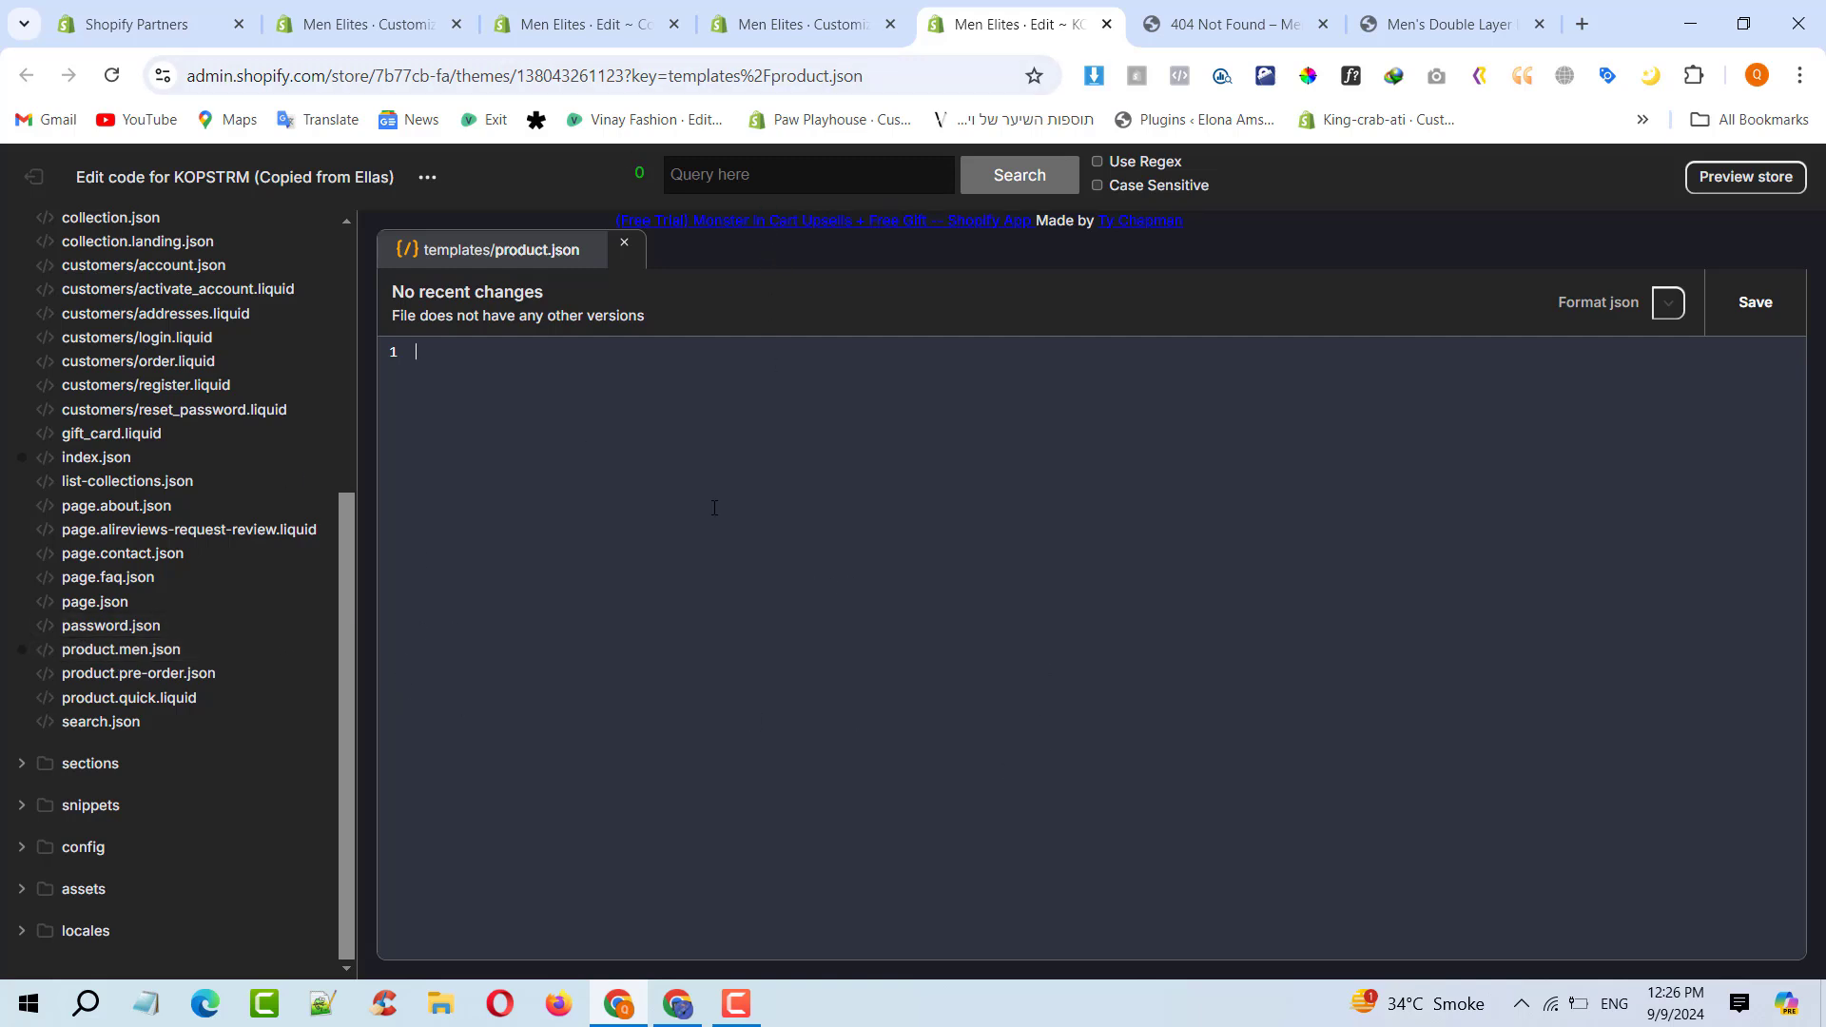
left_click(537, 24)
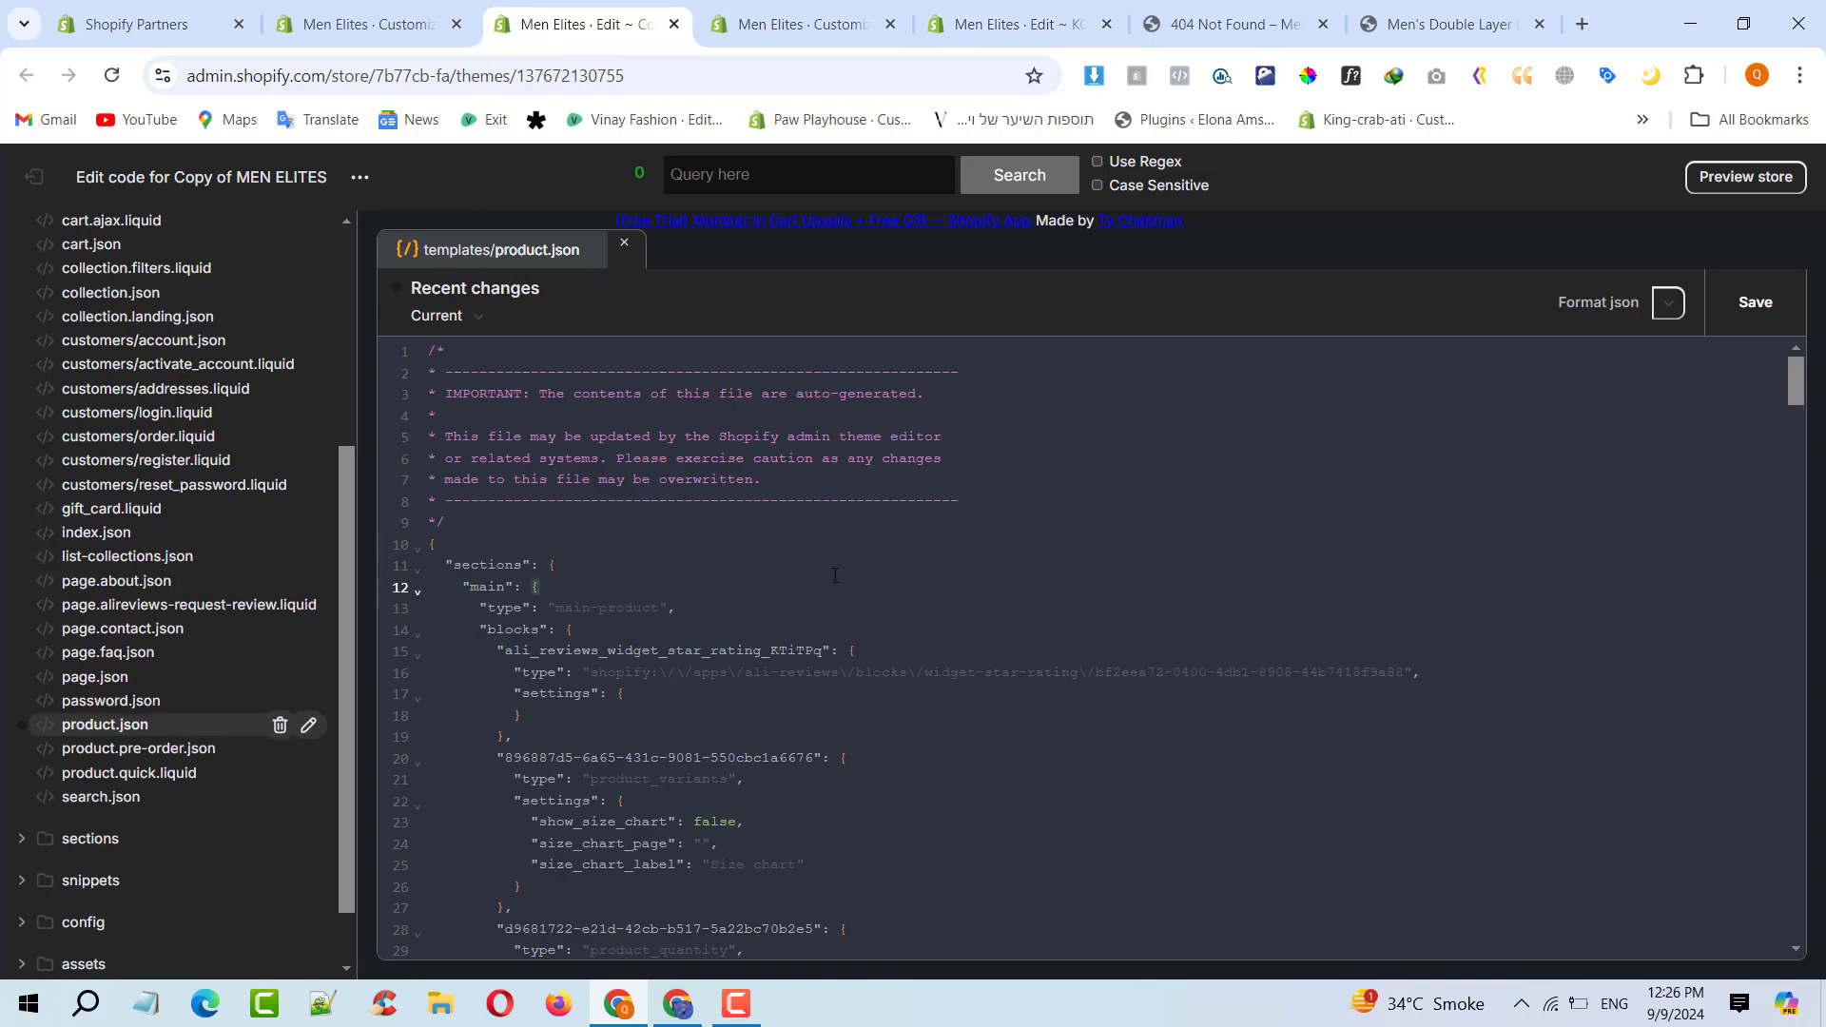
key("ctrl+a")
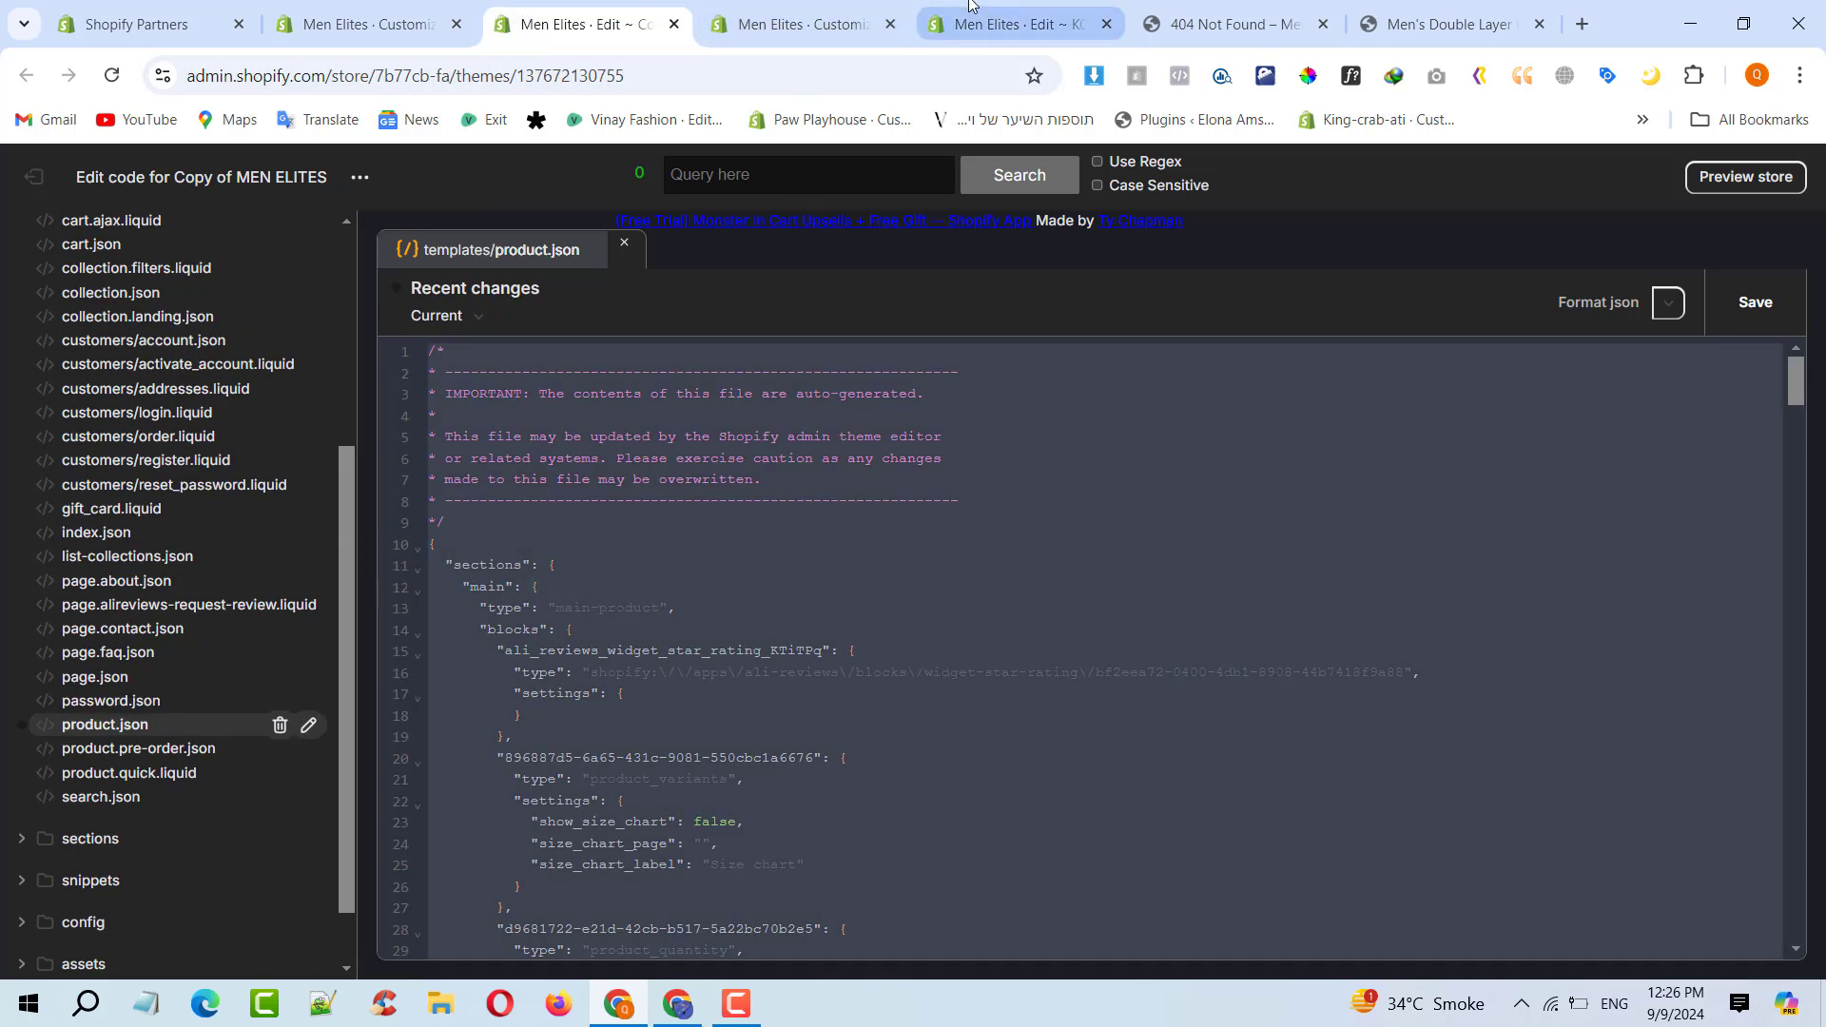
left_click(1008, 24)
key("ctrl+v")
key("ctrl+s")
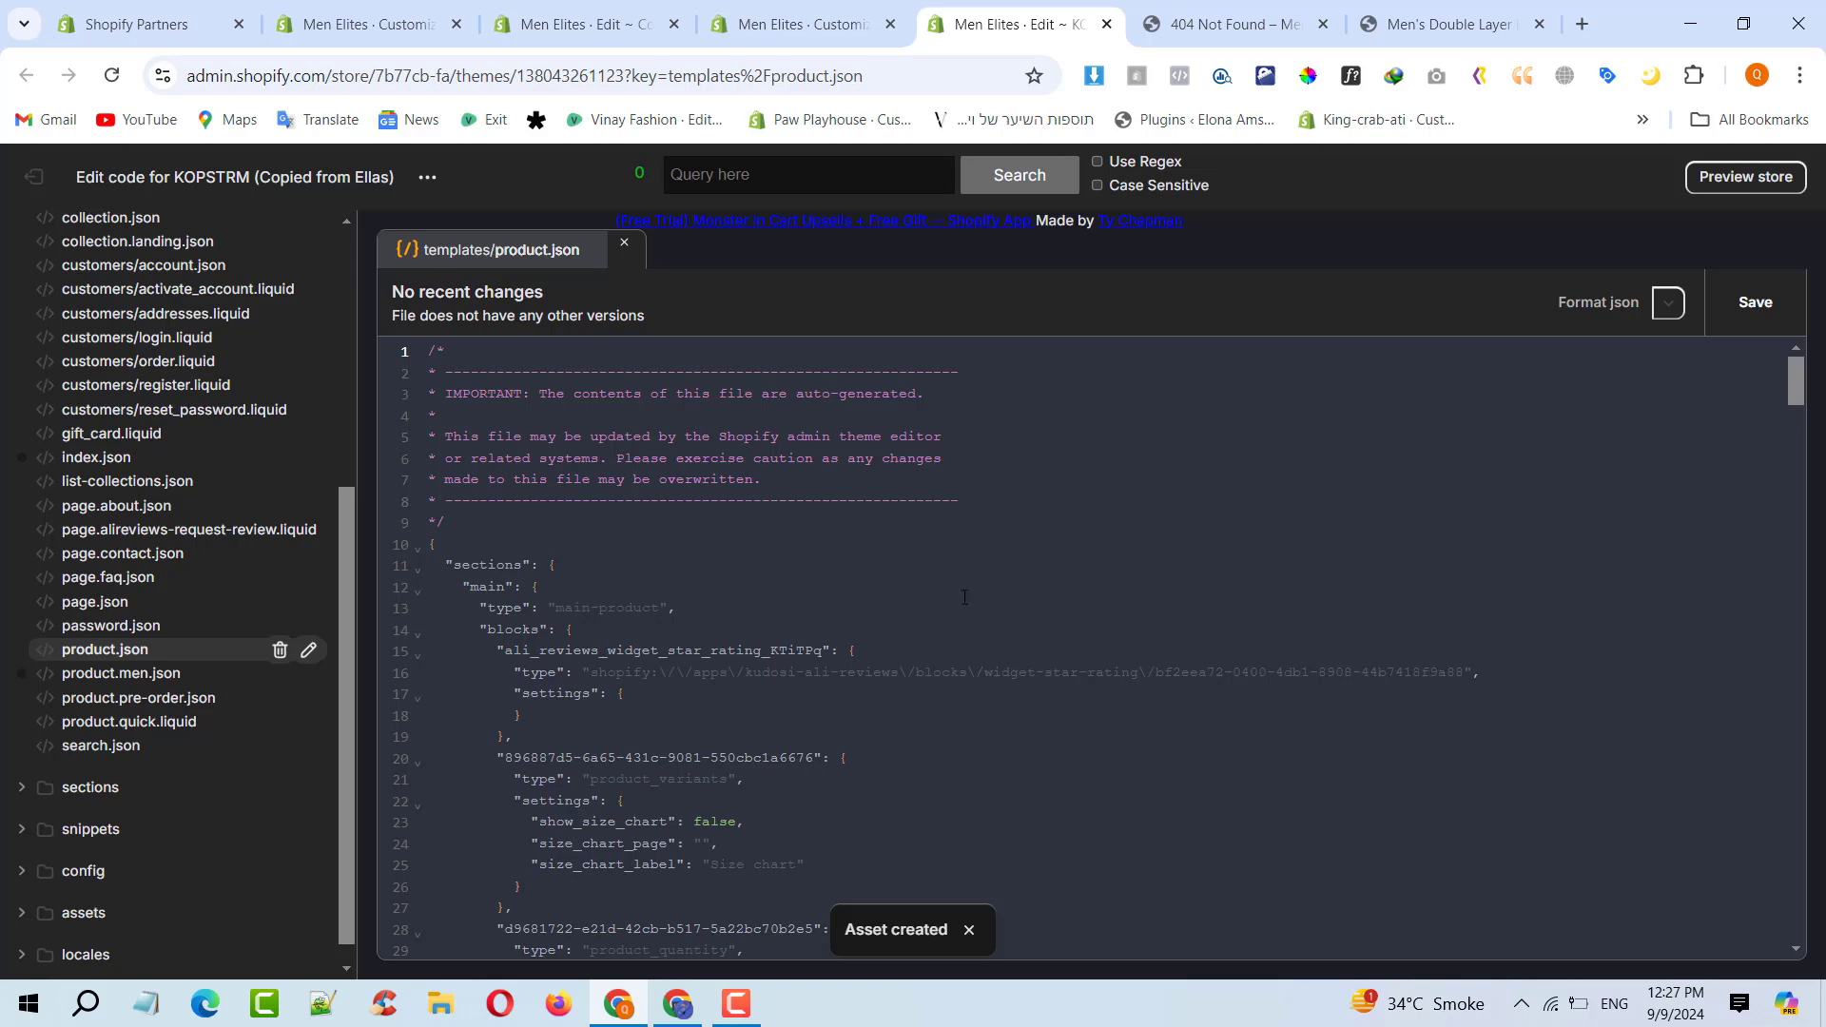
Reload the 404 Men Premium Dressing Polo Shirt page and scroll to confirm it loads
left_click(1226, 24)
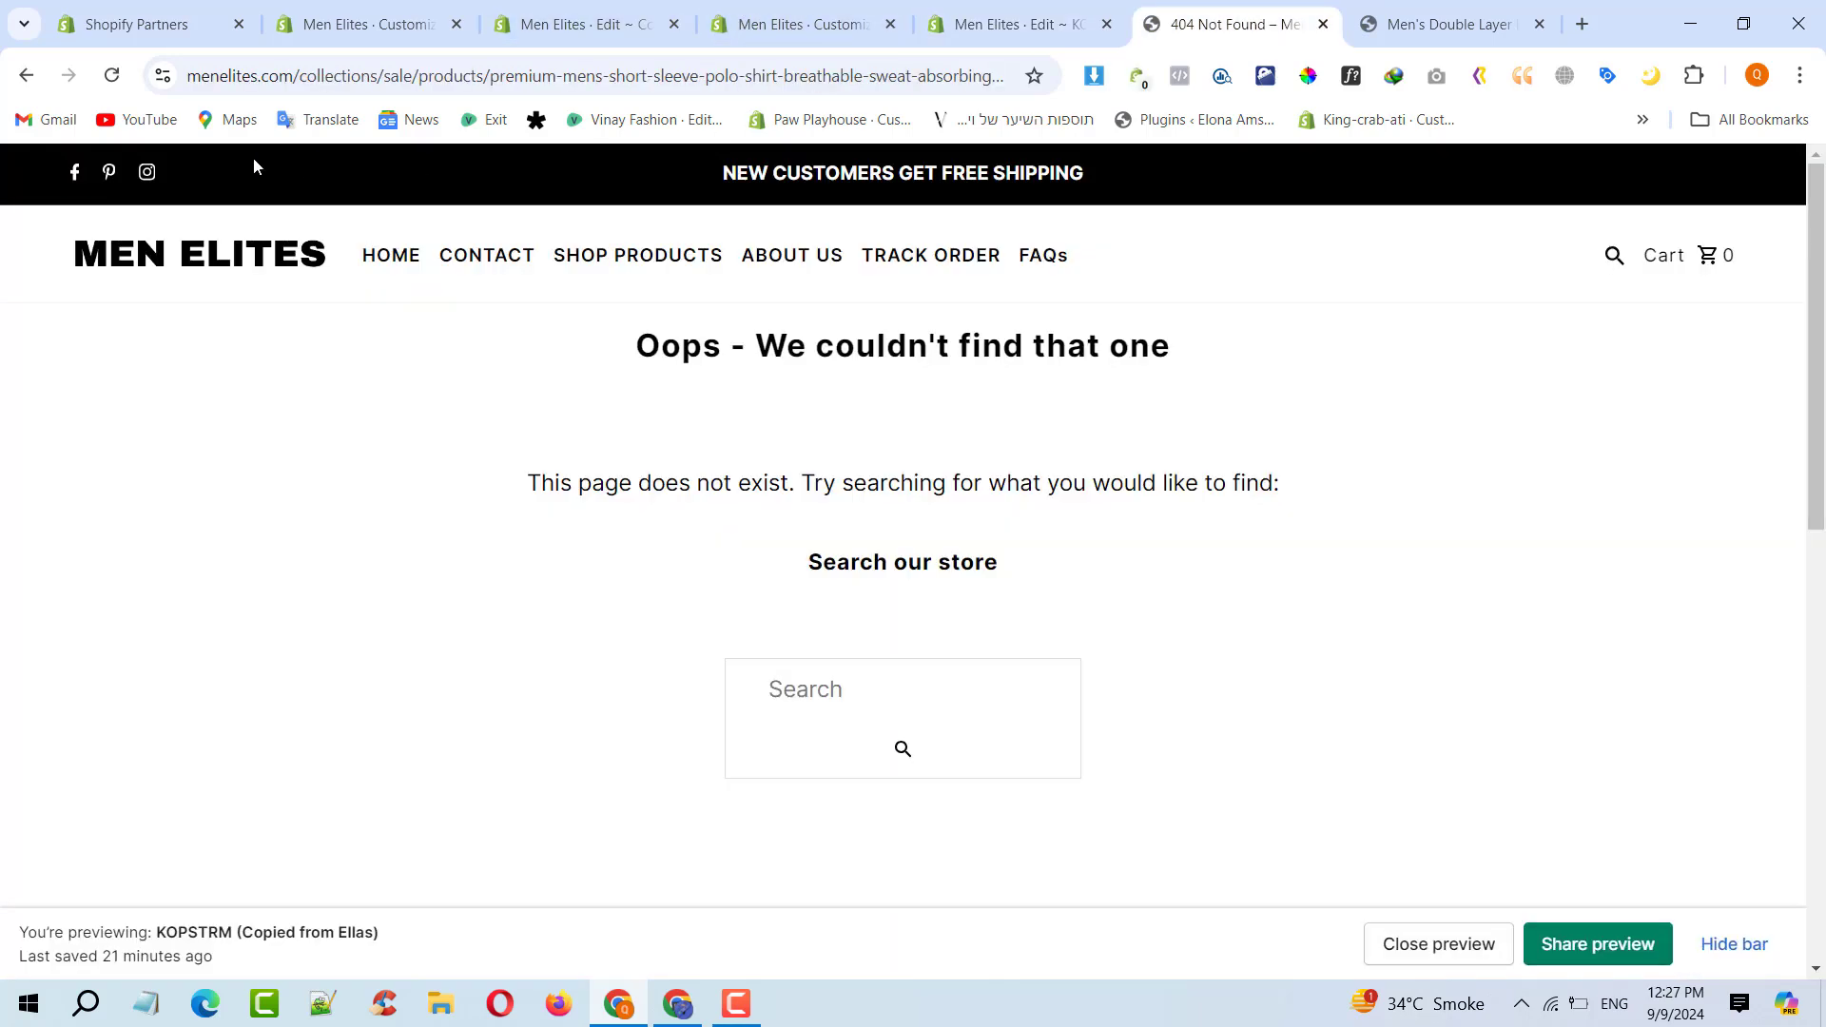
left_click(111, 76)
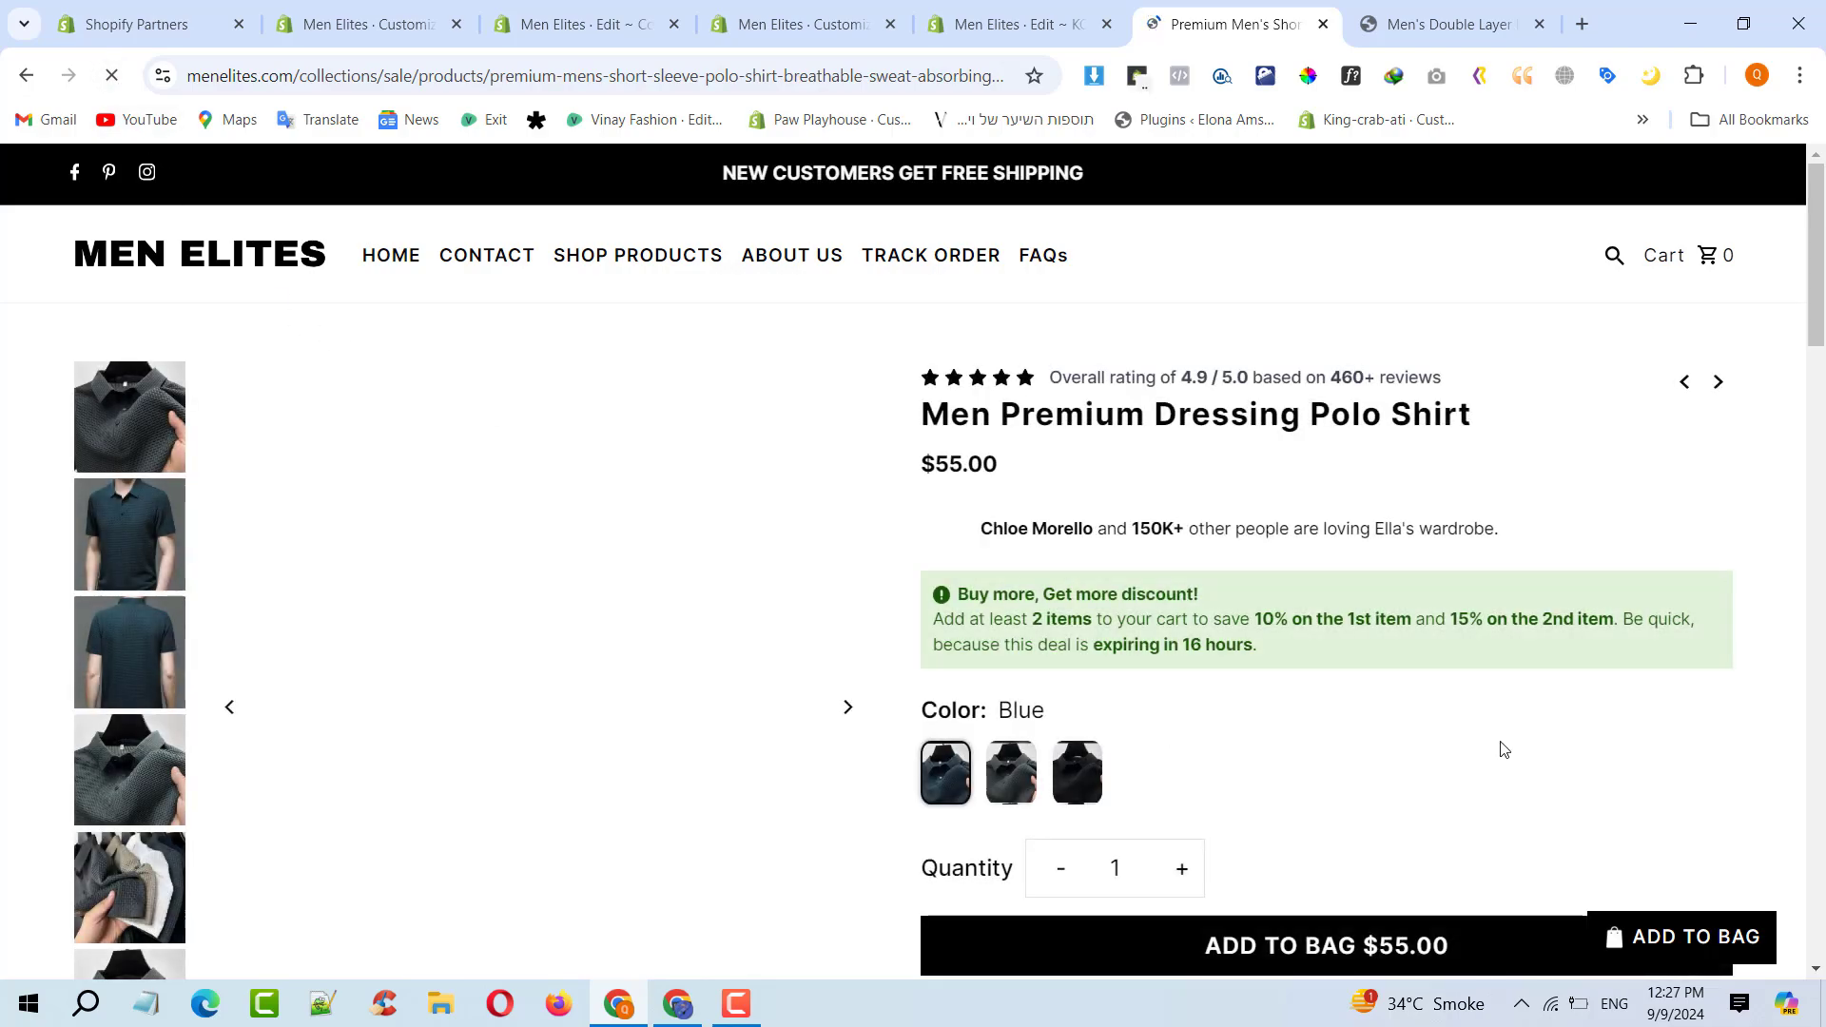
scroll(1545, 718, "down", 10)
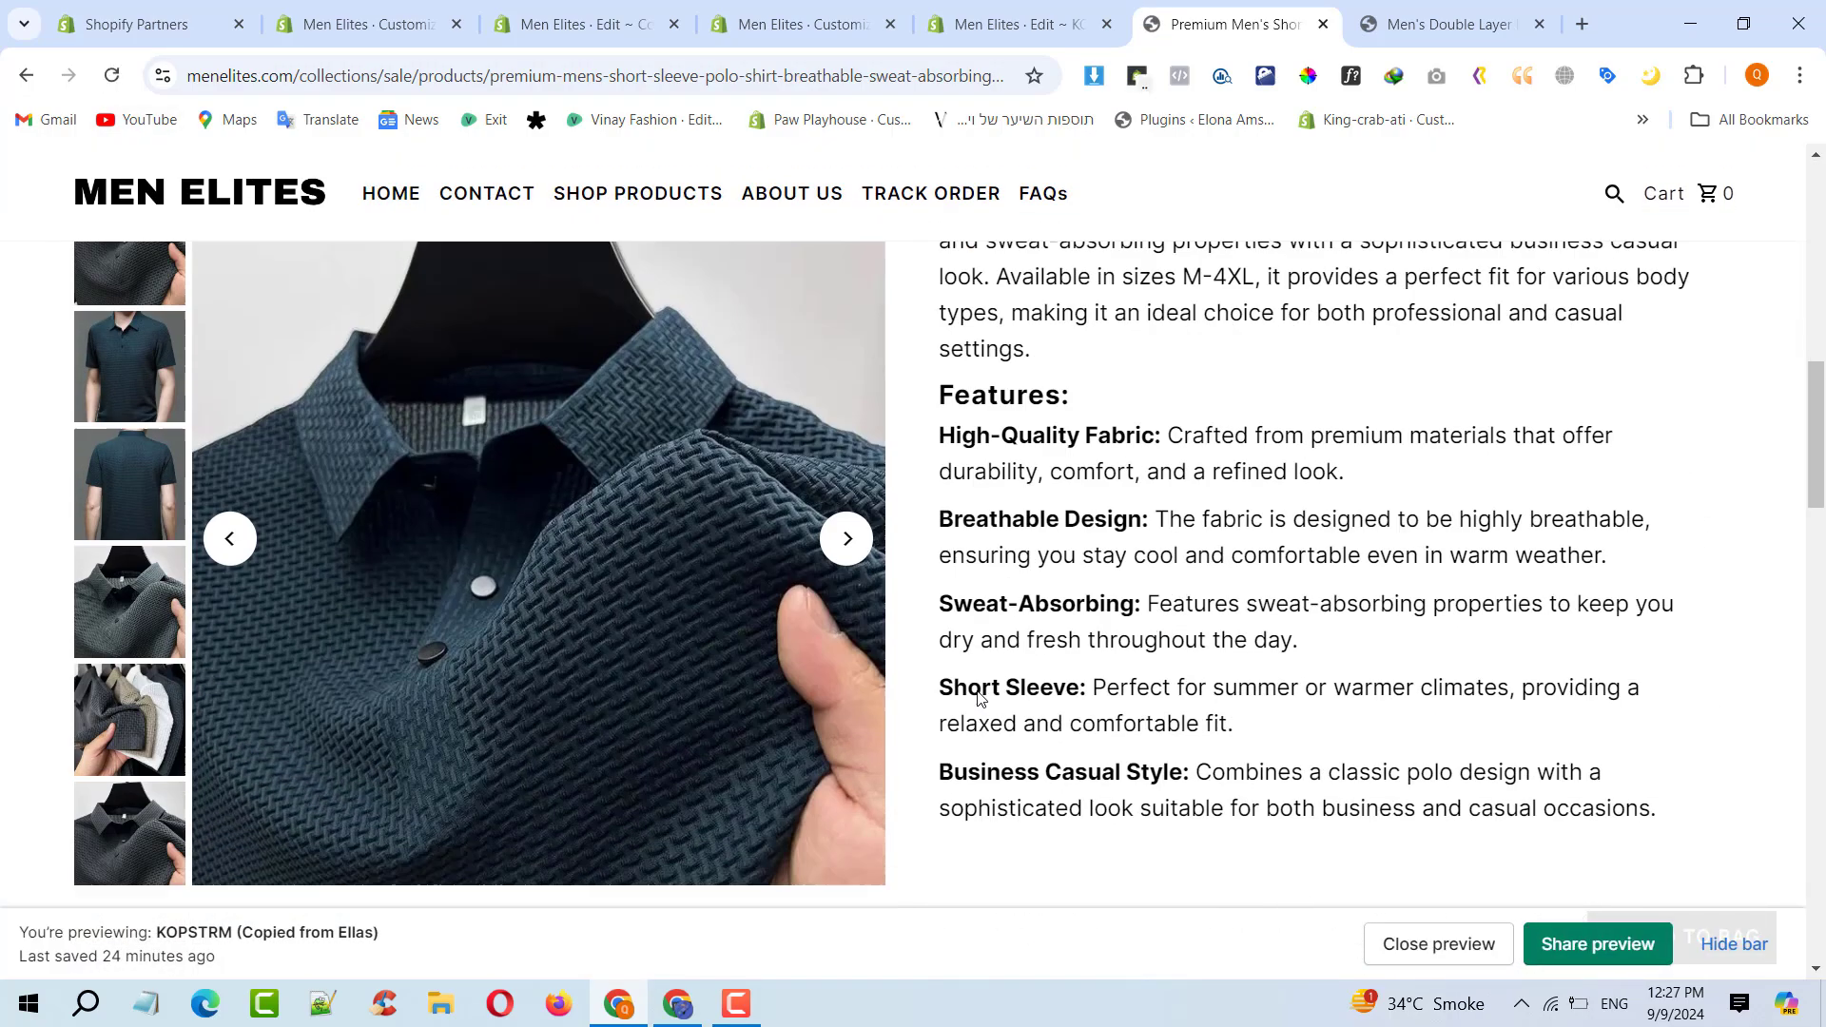
scroll(989, 694, "down", 10)
Switch to the KOPSTRM theme customizer and select its full theme name
left_click(323, 11)
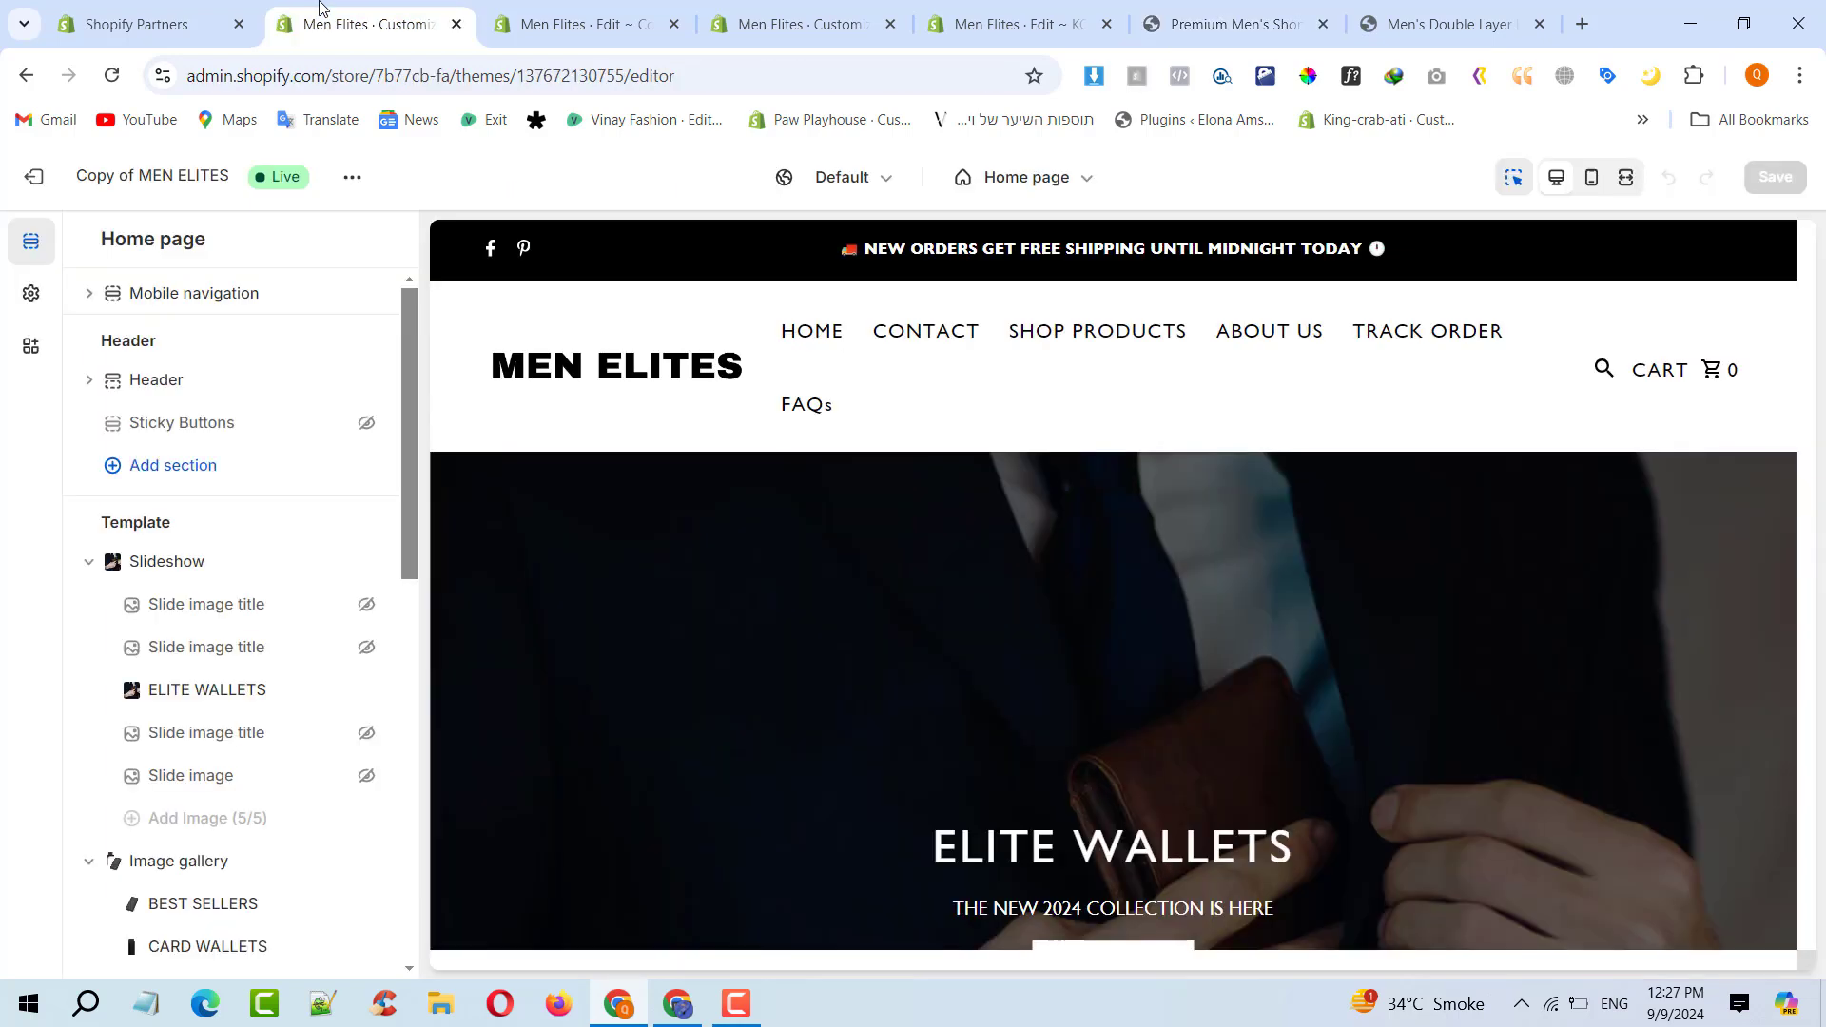
left_click(635, 8)
left_click(808, 21)
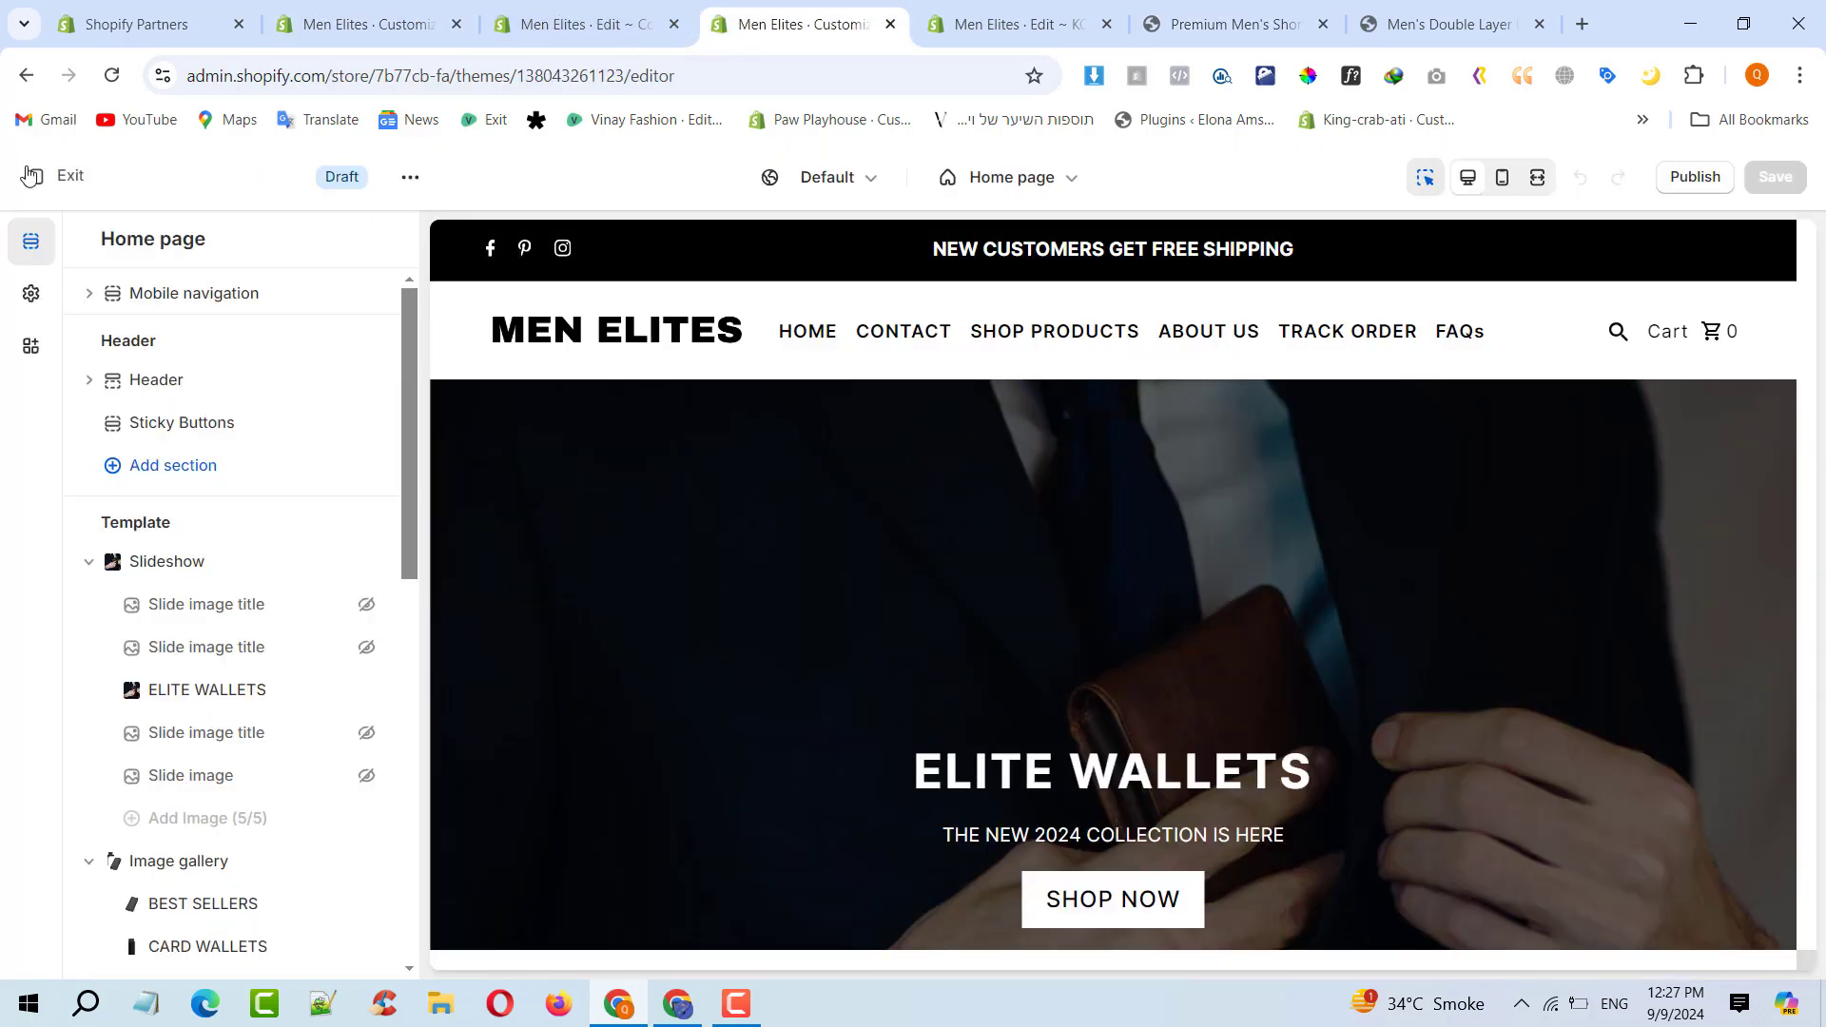
scroll(851, 388, "down", 5)
double_click(190, 175)
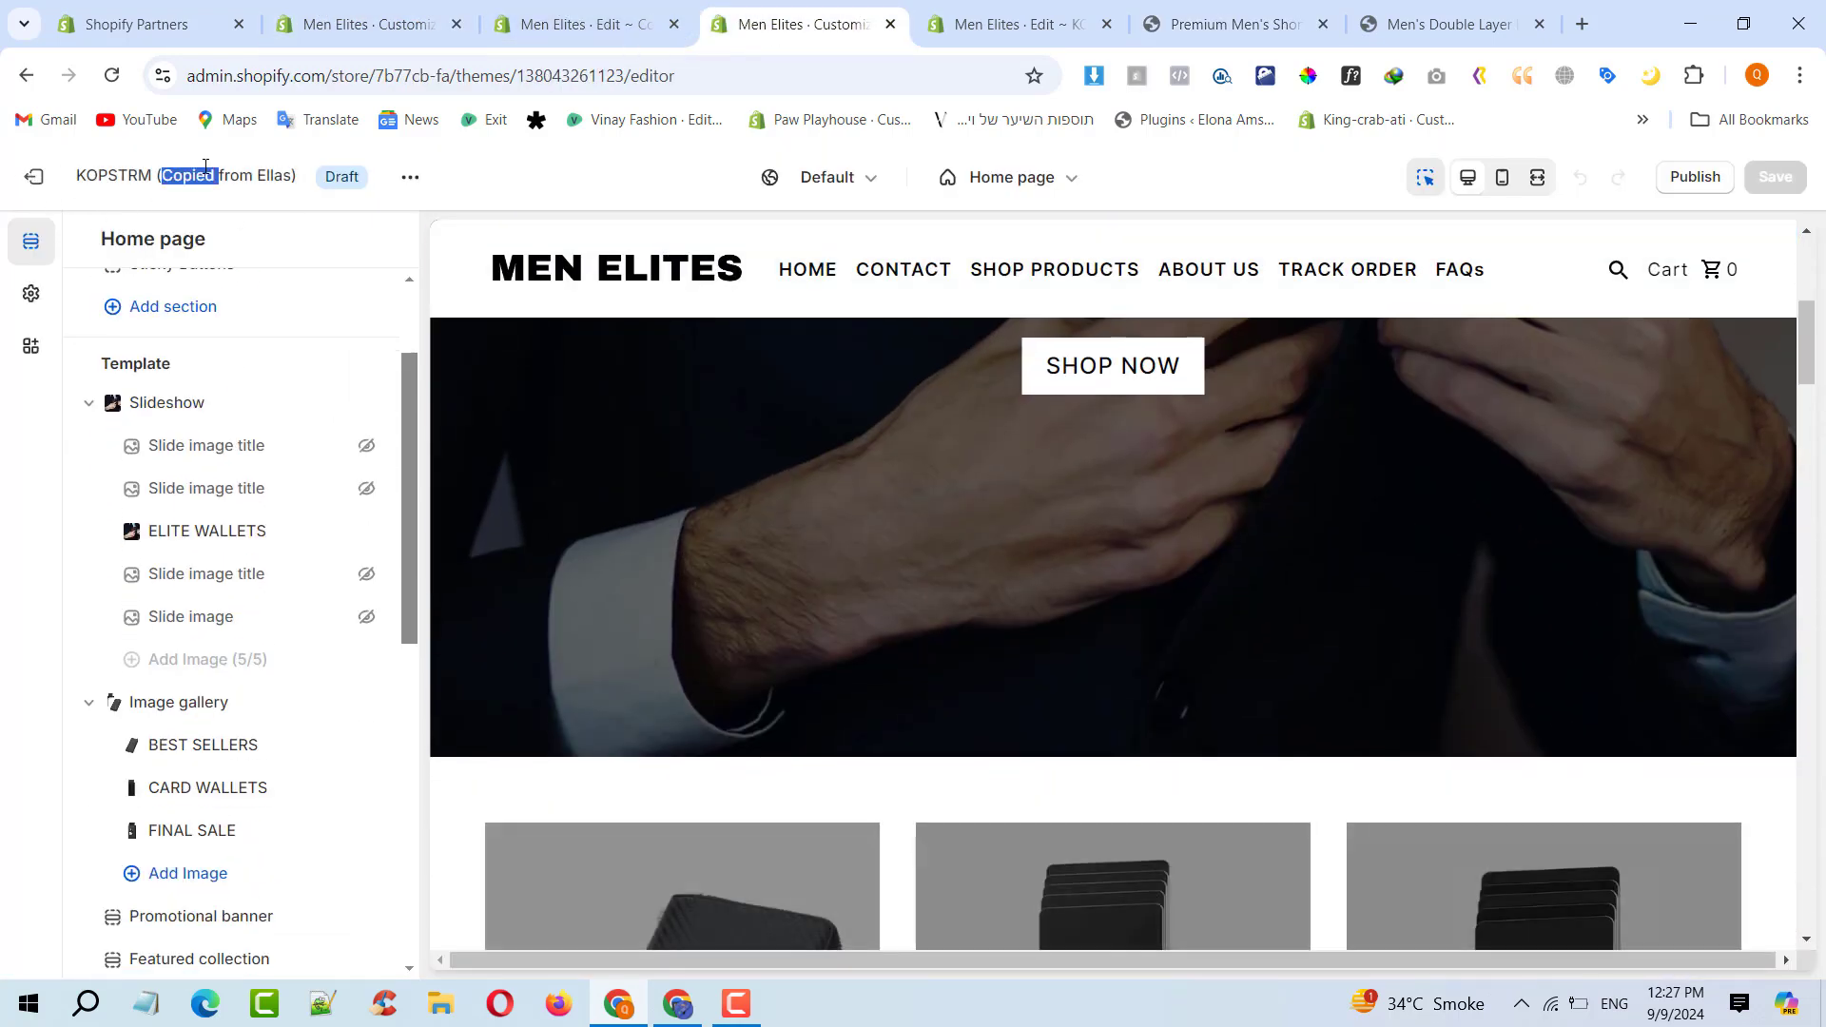
triple_click(205, 175)
Open the NEW LOOKS featured collection, then the Men Premium Dressing Polo Shirt in the preview
scroll(1006, 665, "down", 10)
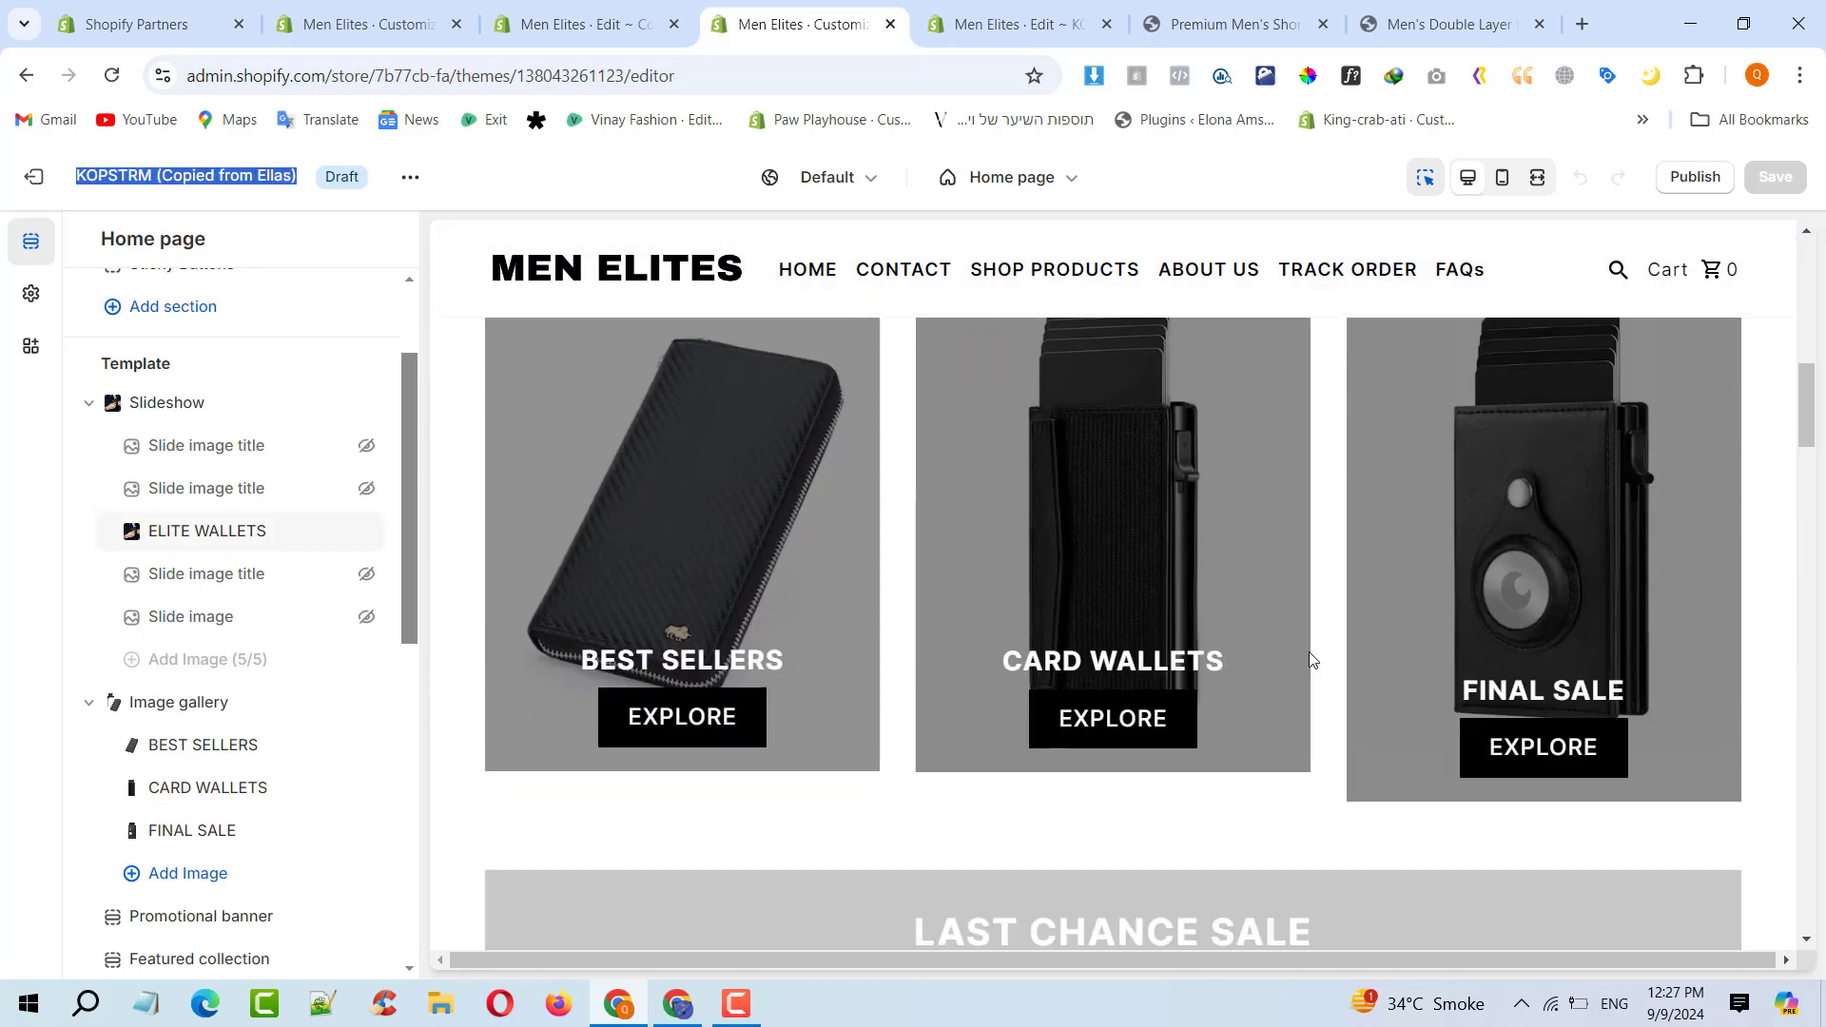
scroll(1437, 662, "down", 5)
scroll(1436, 660, "up", 2)
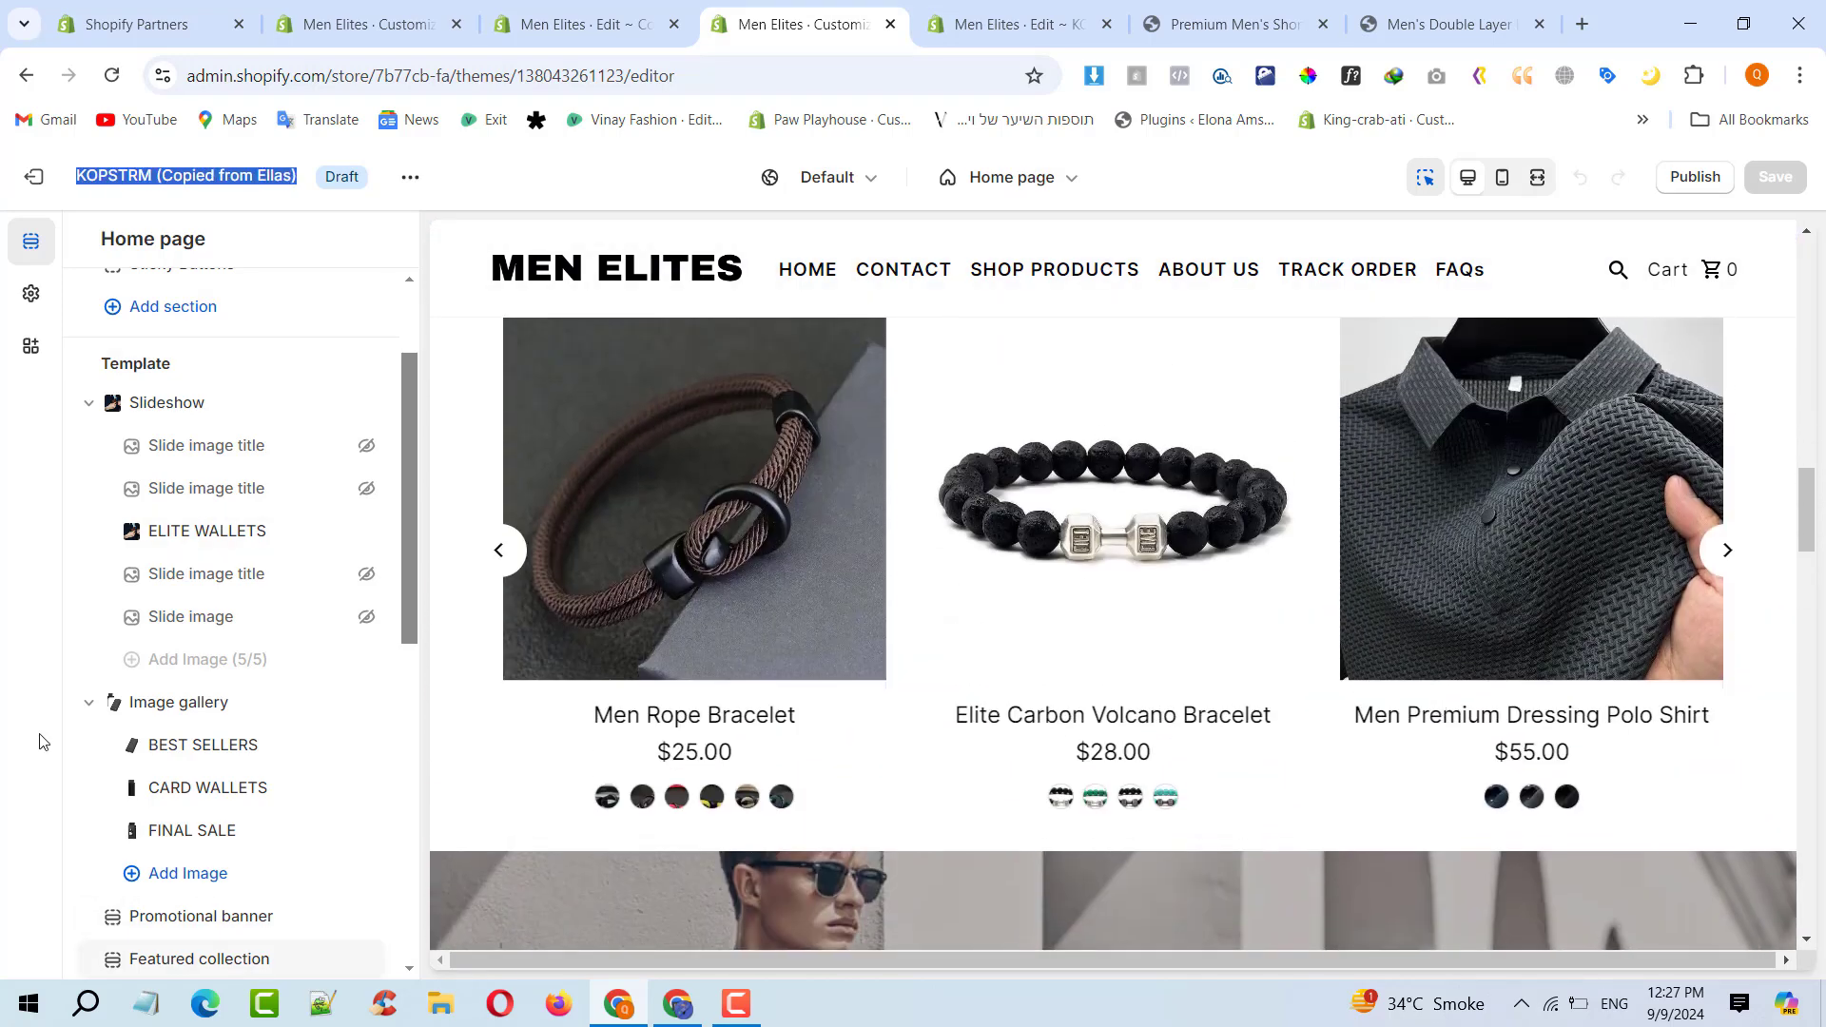
left_click(1488, 545)
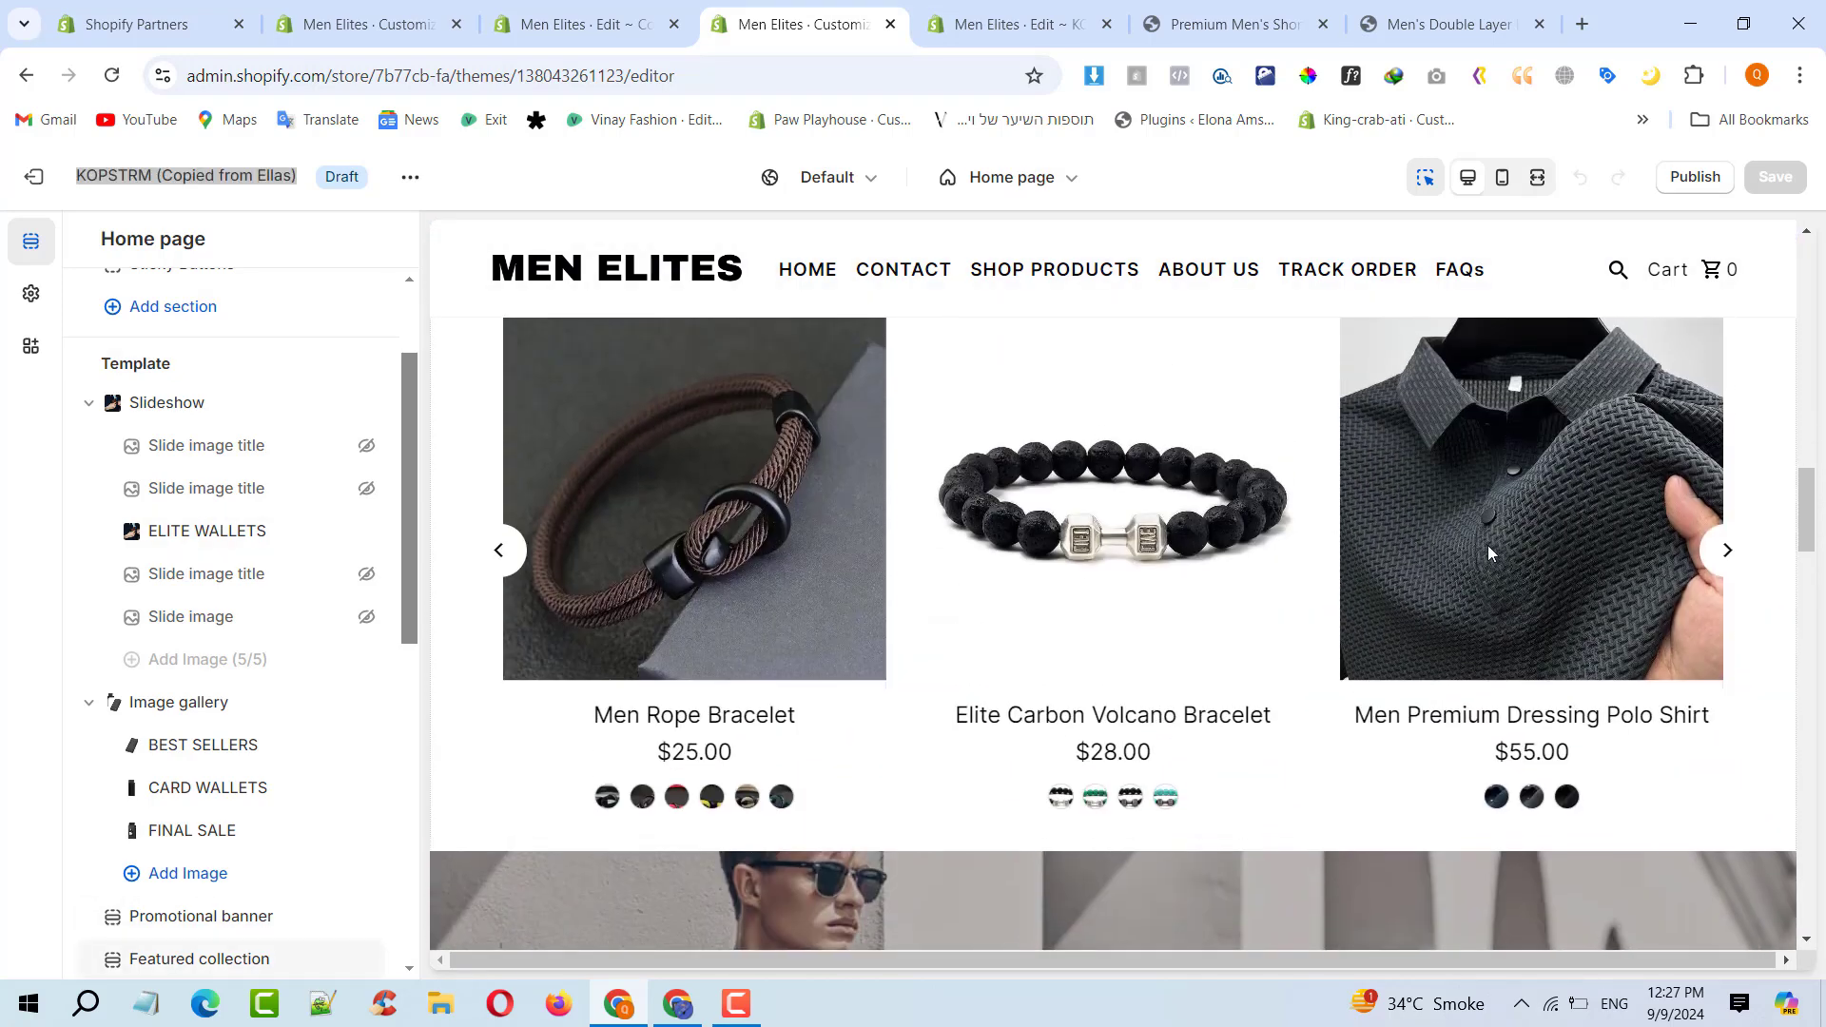
left_click(1580, 403)
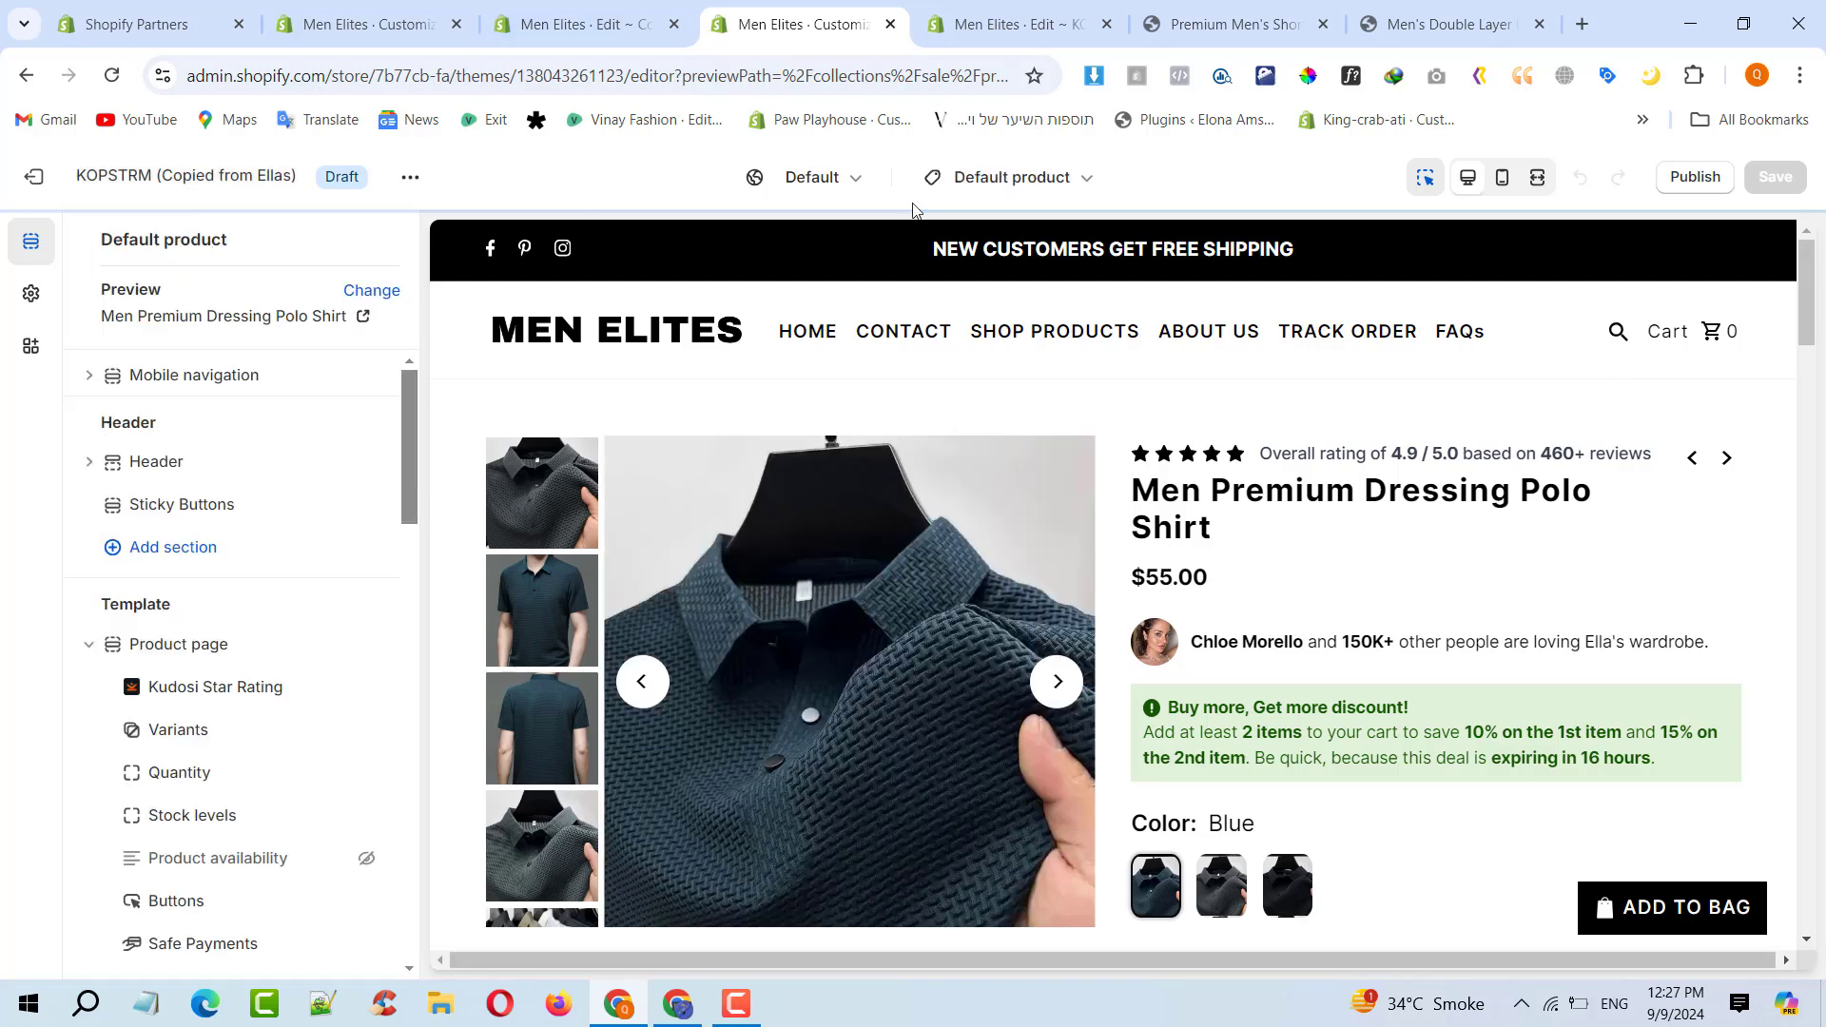
left_click(979, 181)
left_click(1020, 319)
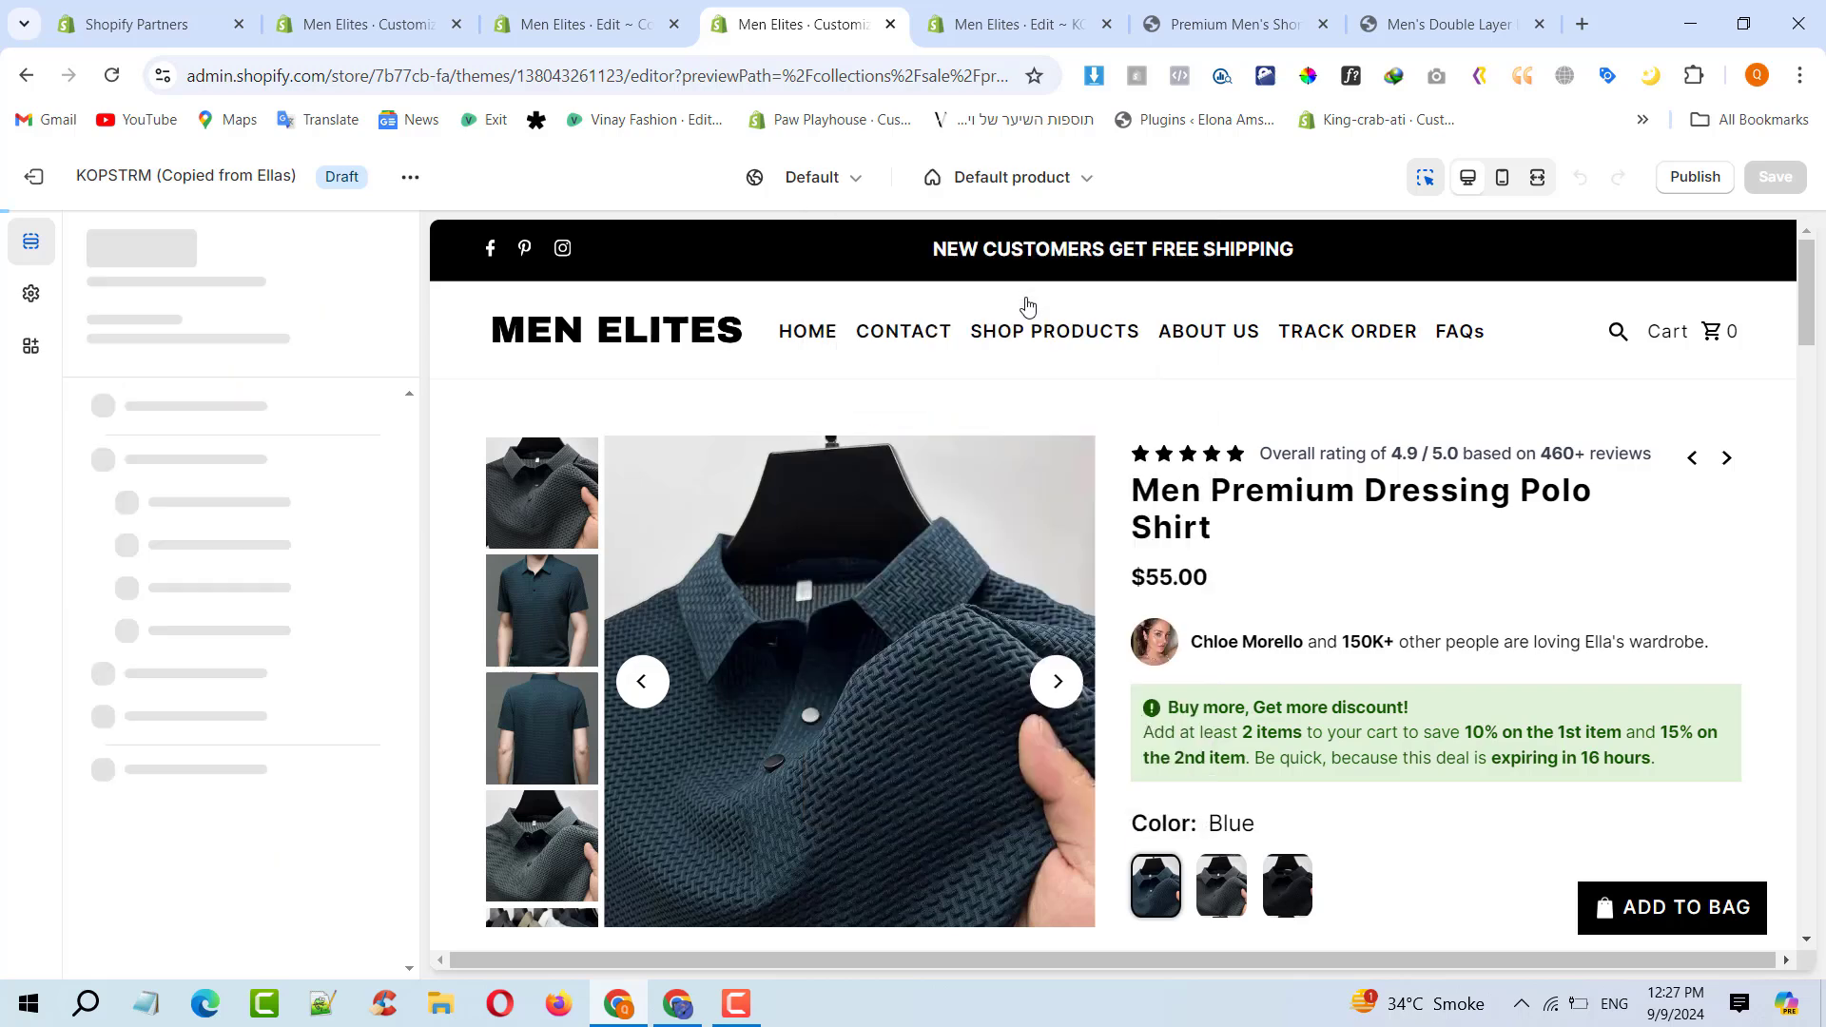
left_click(1037, 180)
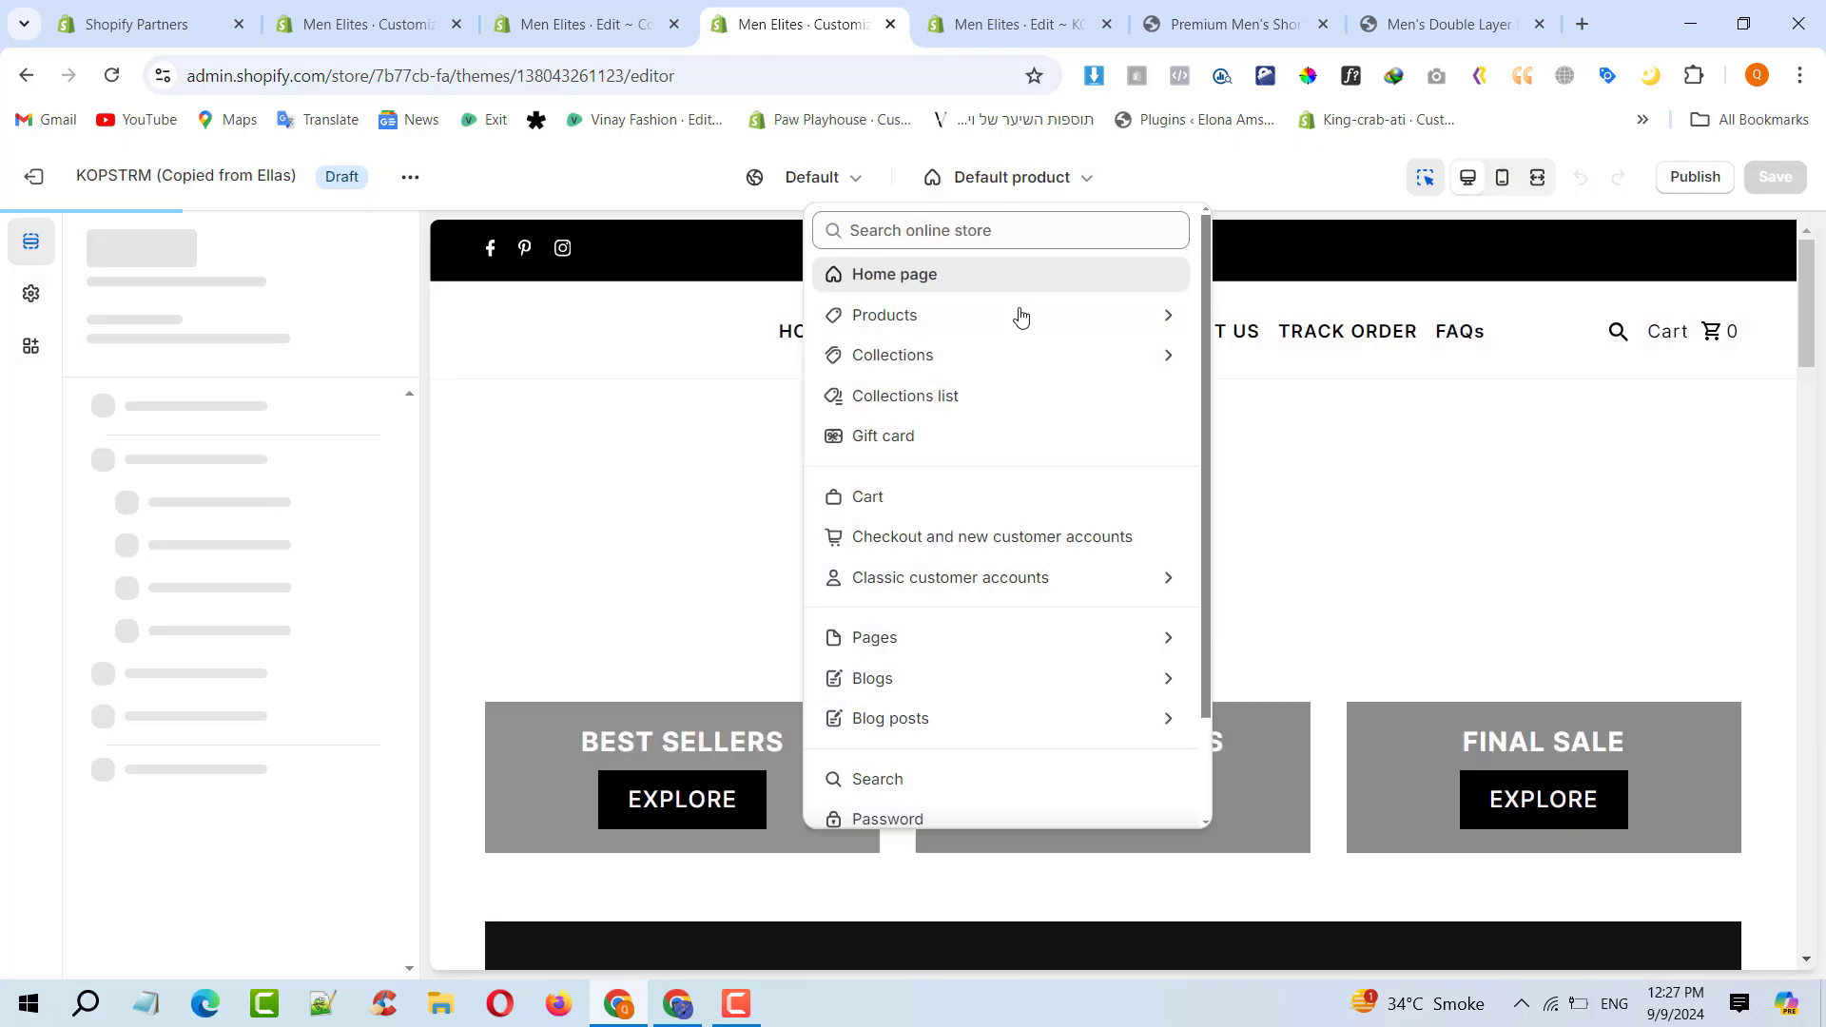
left_click(1021, 316)
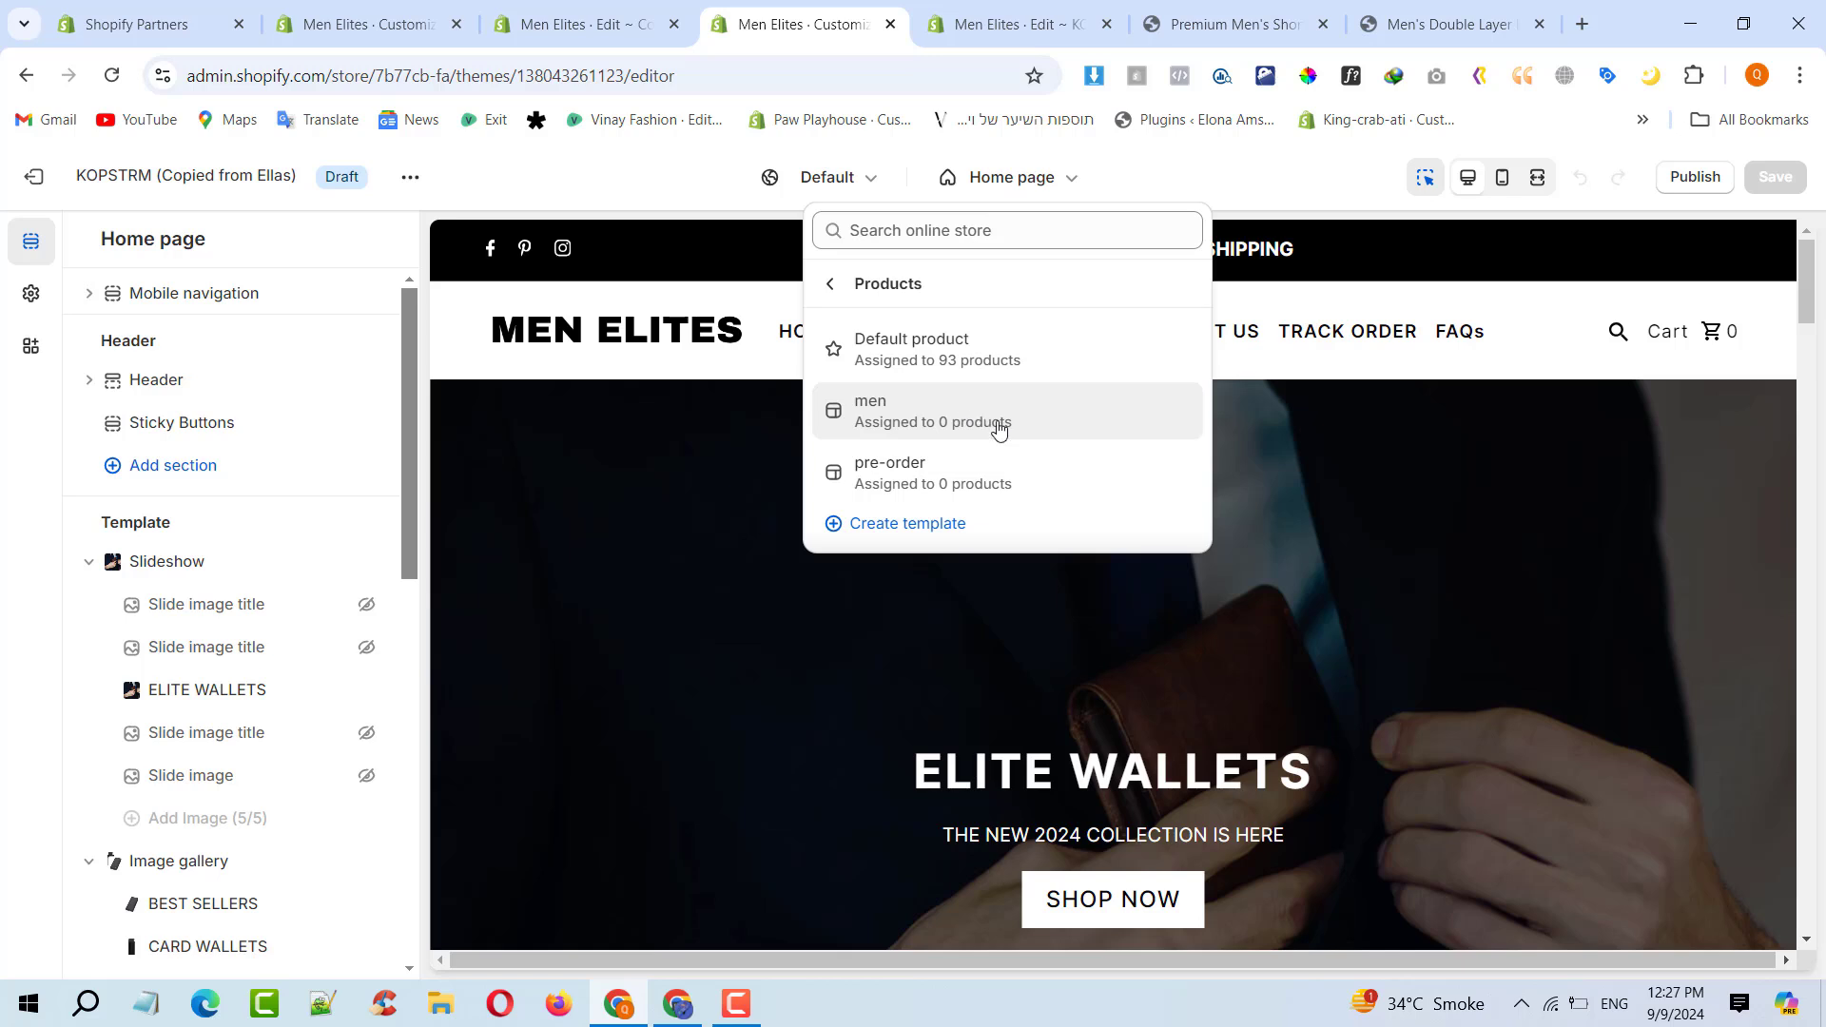
left_click(1414, 250)
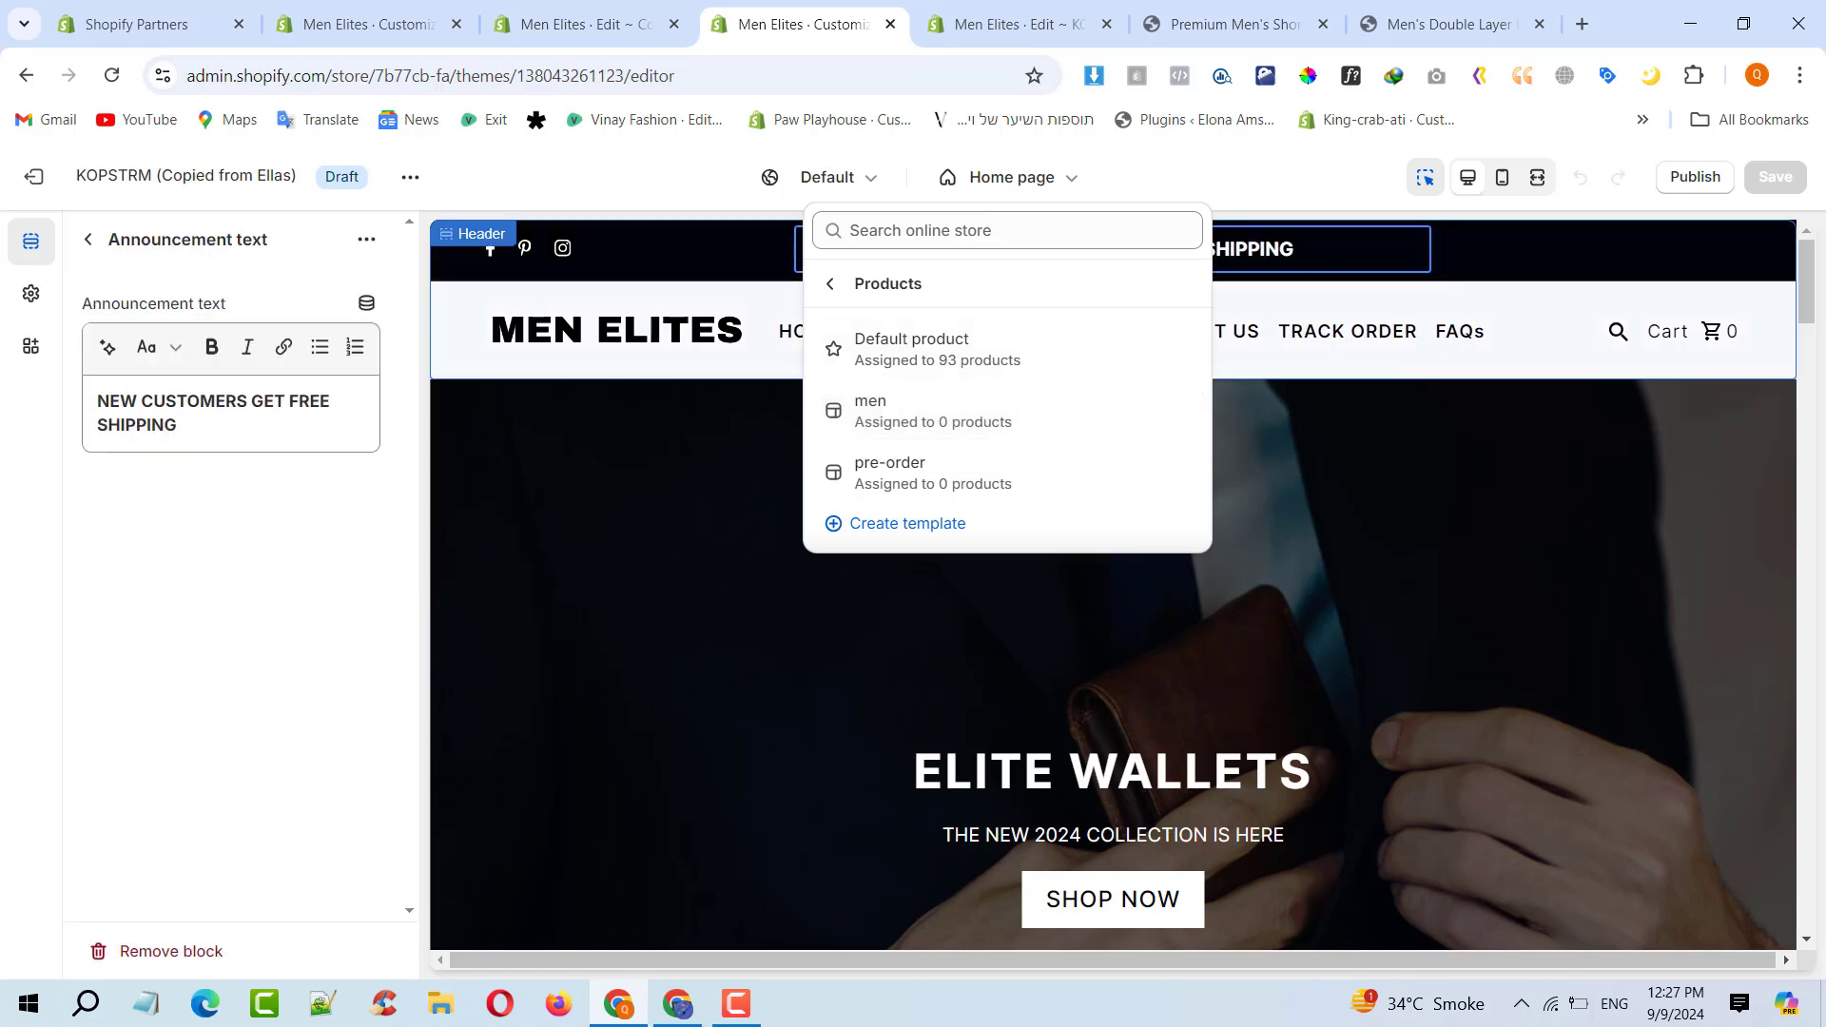
scroll(929, 409, "down", 8)
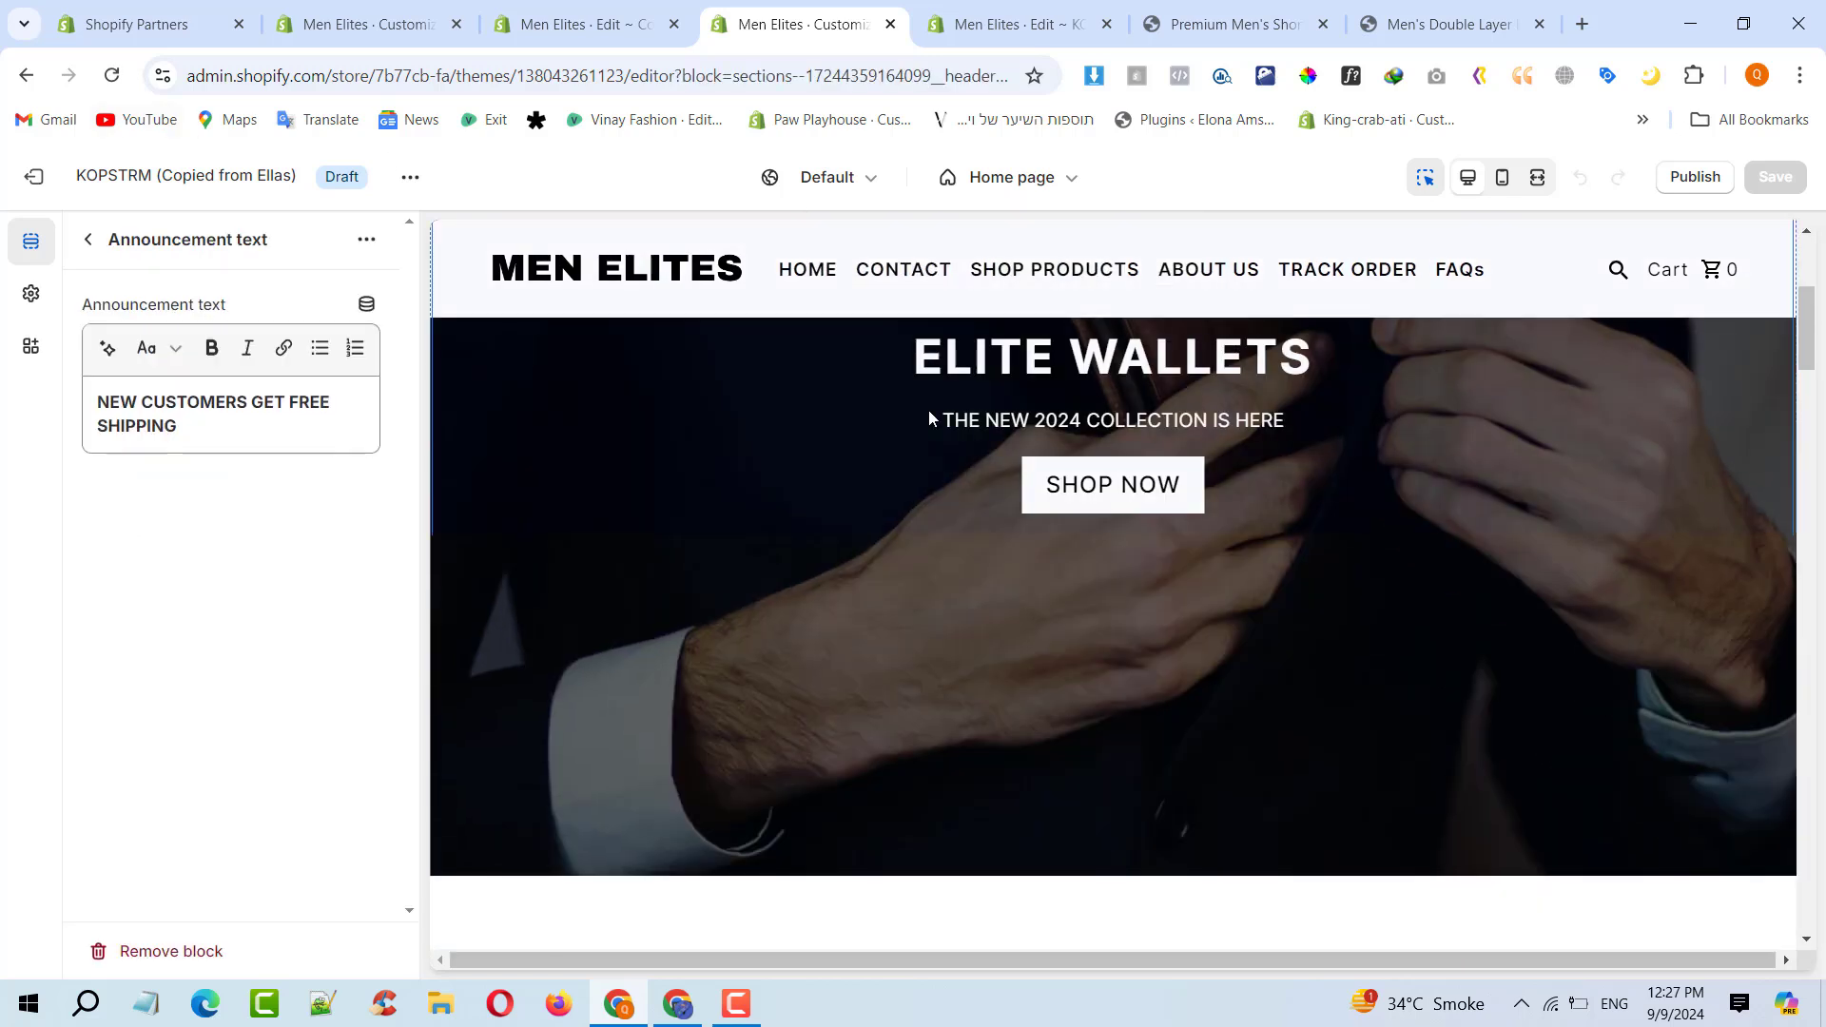
scroll(929, 416, "down", 5)
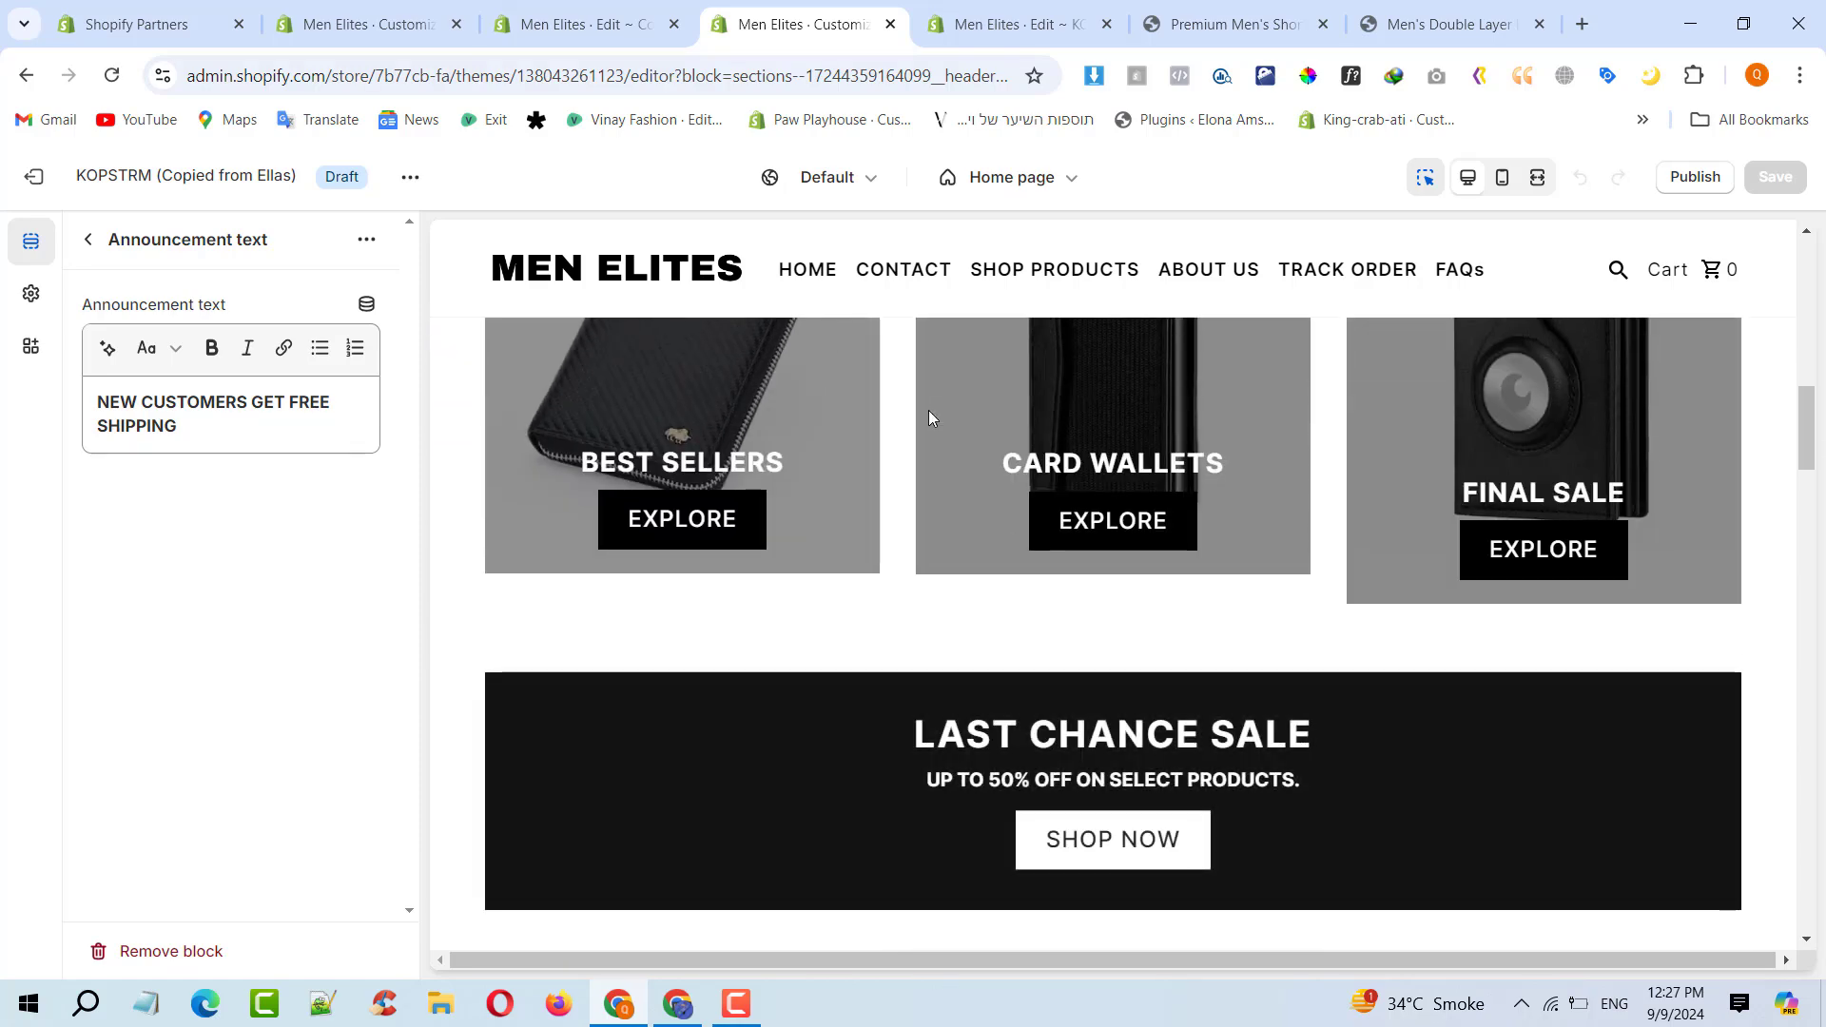
scroll(928, 408, "down", 6)
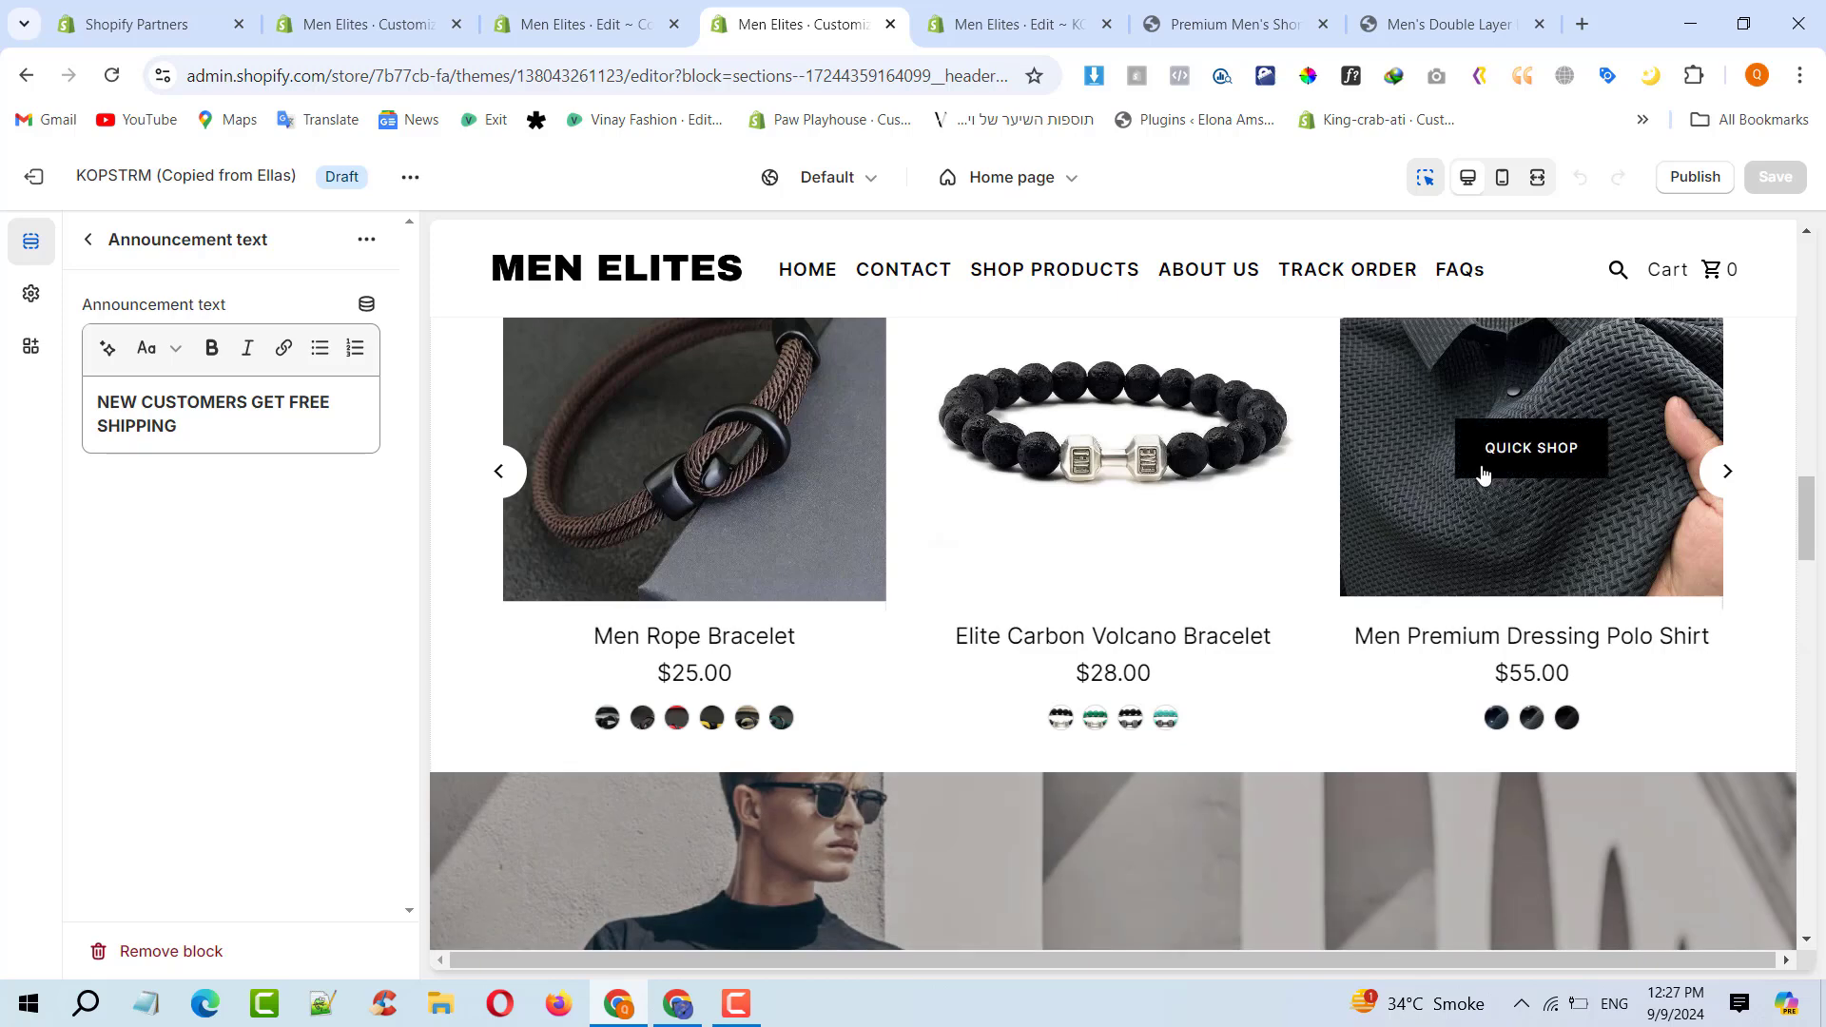
left_click(1478, 471)
scroll(1476, 693, "up", 5)
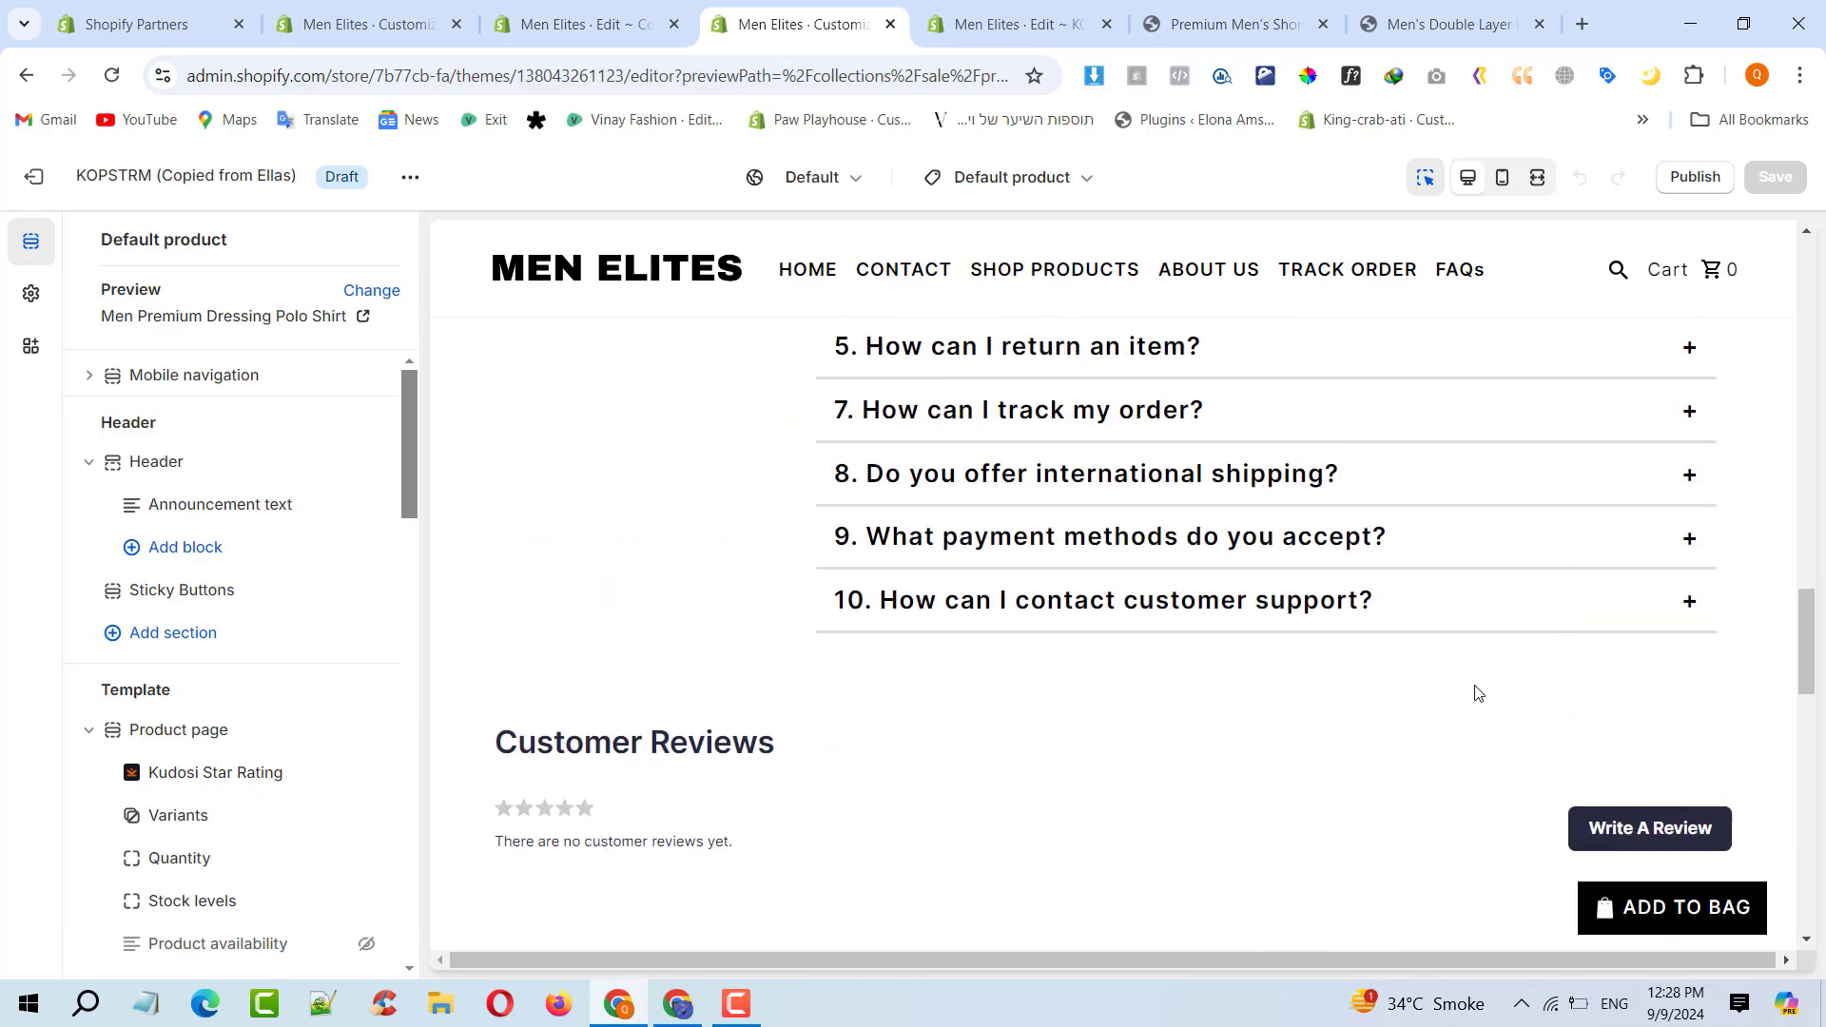
Check the polo shirt storefront page from the top, then show the Men's Double Layer rope bracelet page
left_click(1182, 7)
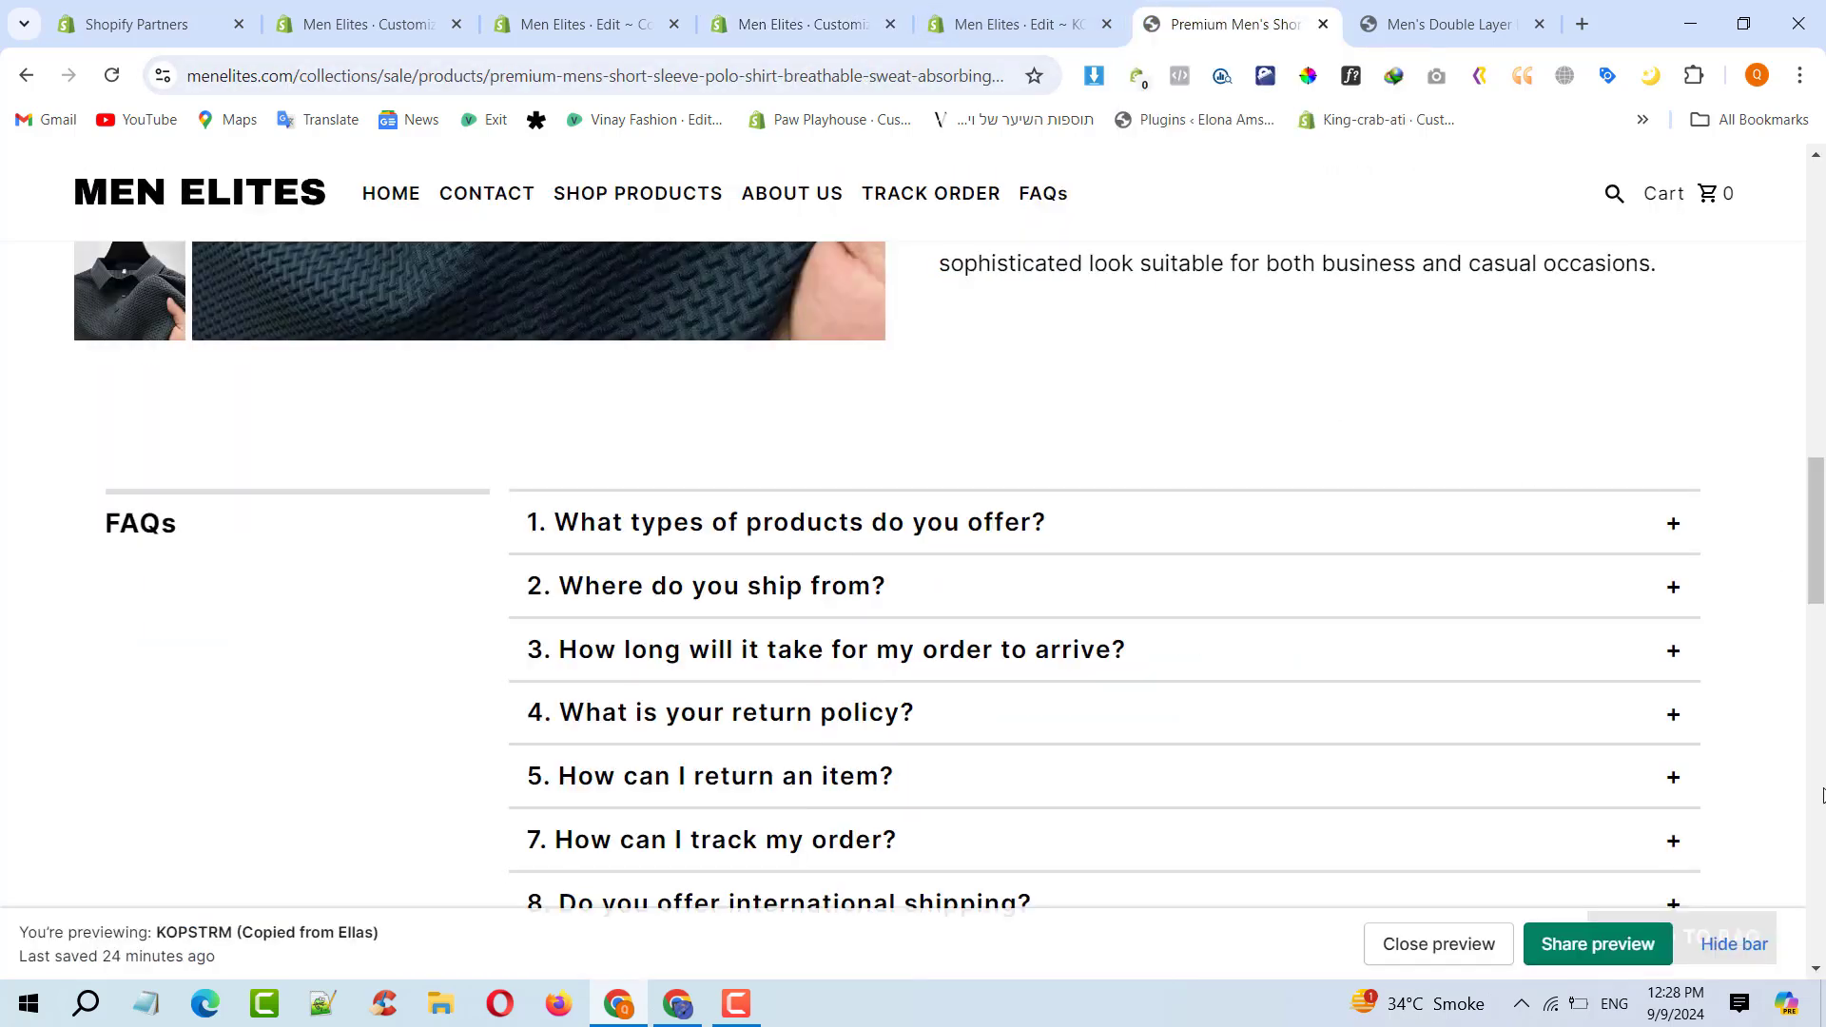
left_click_drag(1822, 559, 1822, 265)
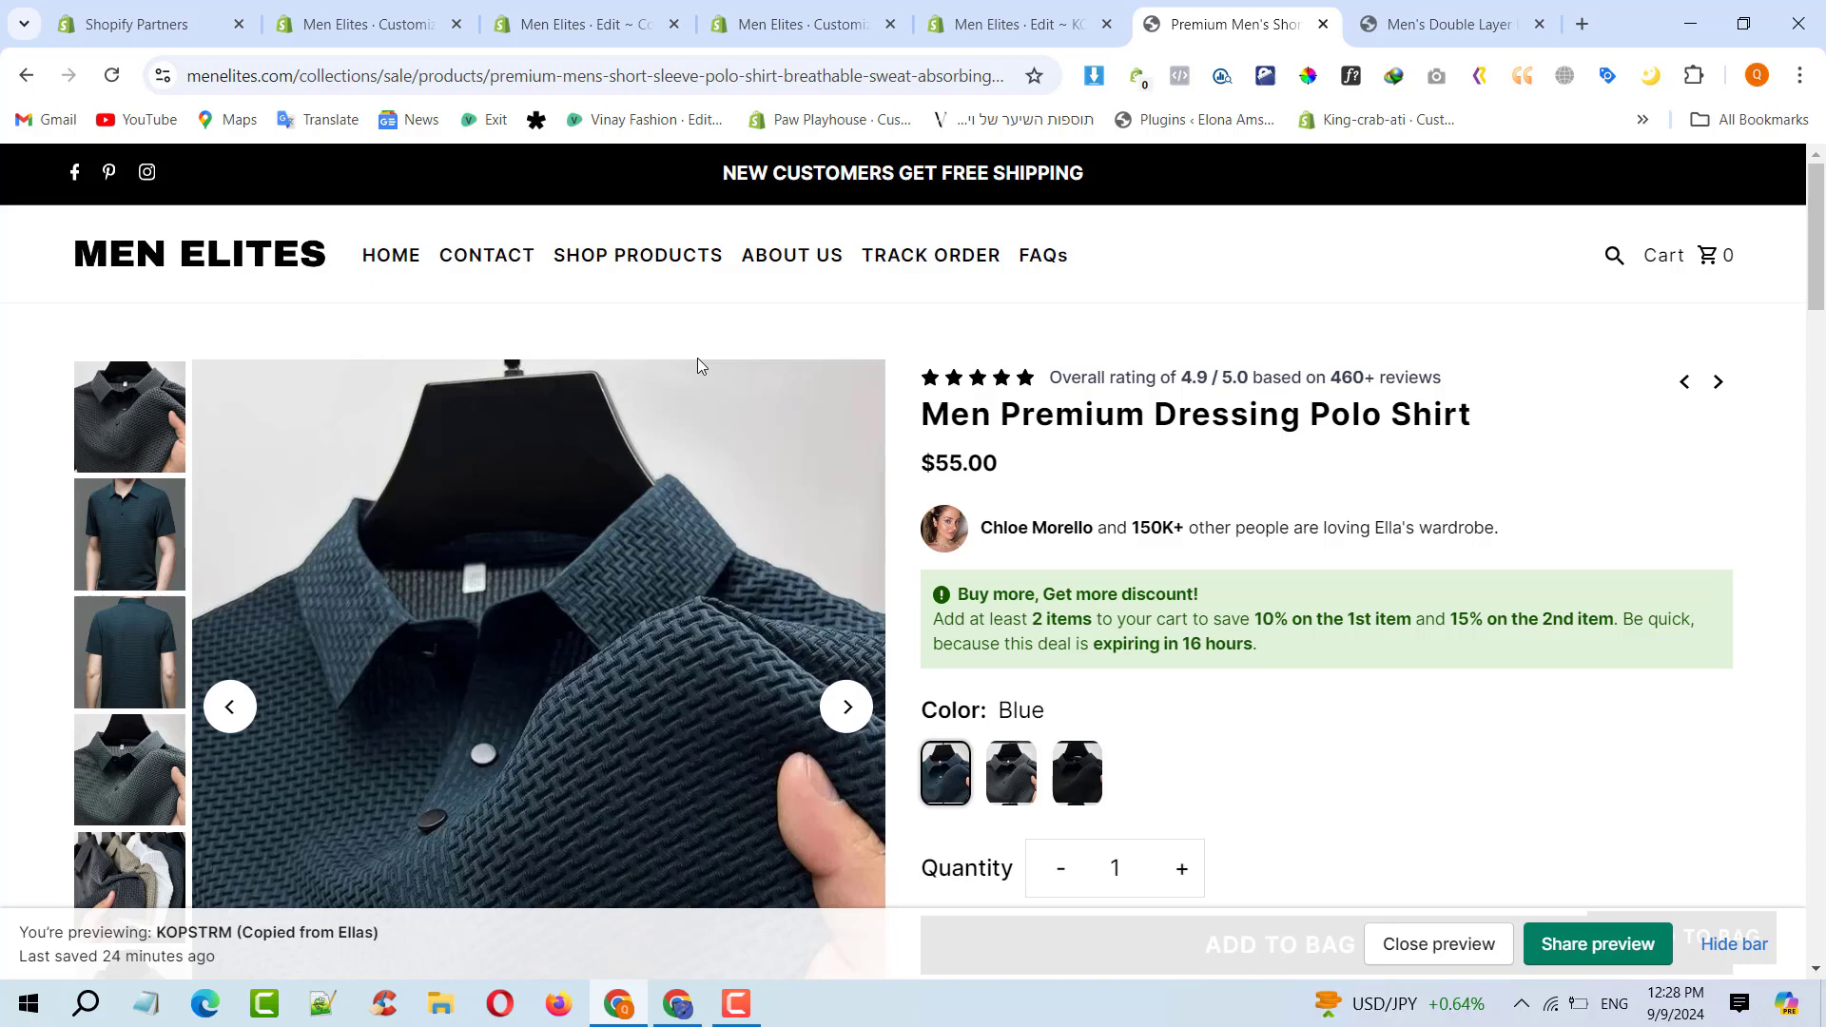
left_click(1455, 21)
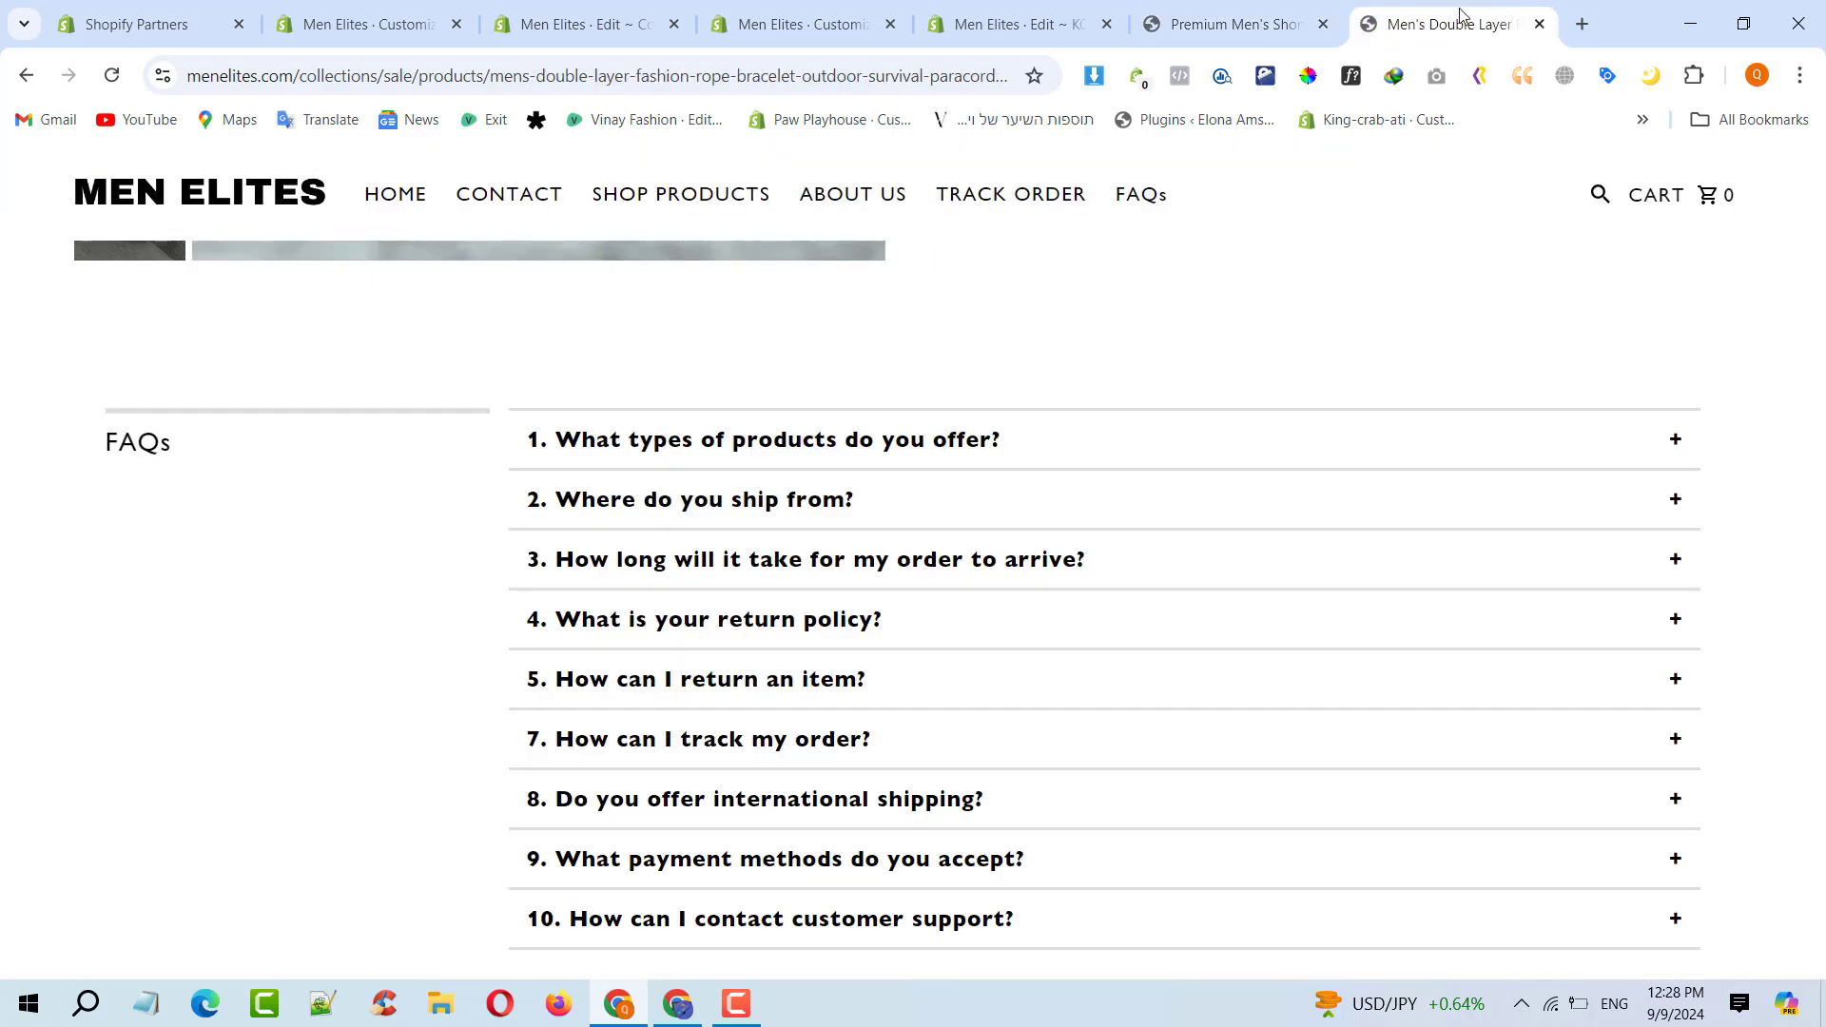